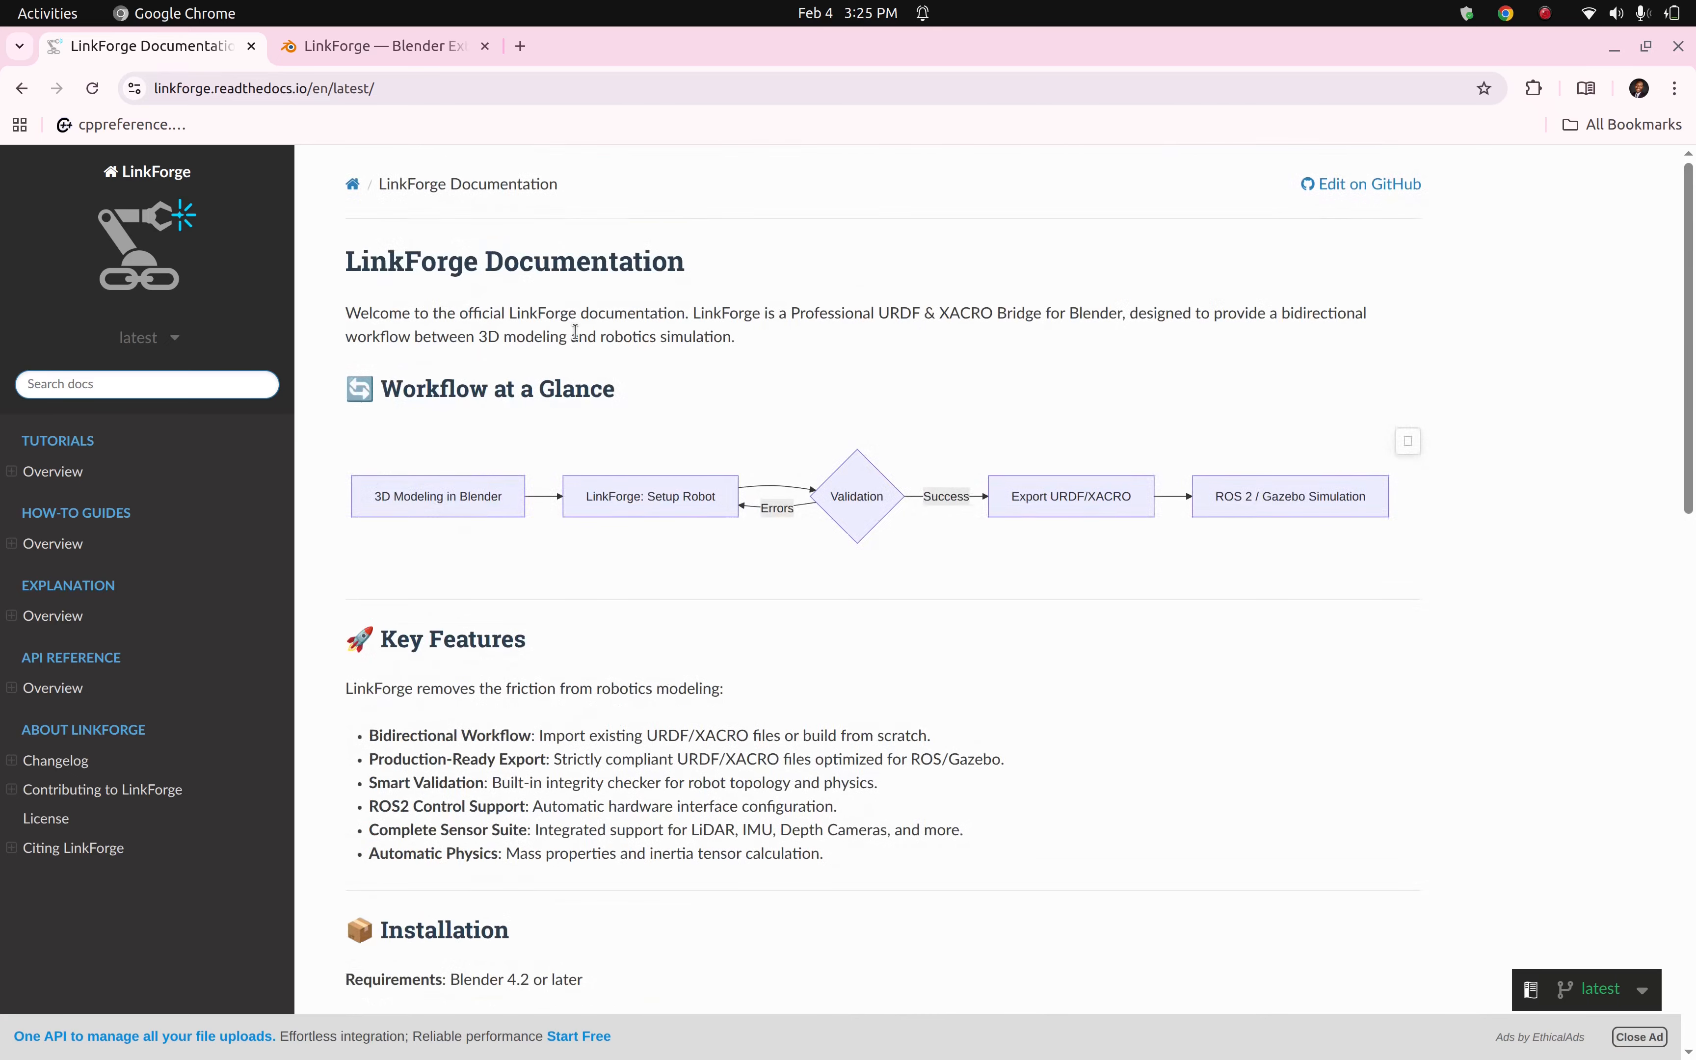
# Examine the installation and quick start sections of the LinkForge documentation and the add-on's Blender Extensions page.
pyautogui.scroll(-6, 586, 340)
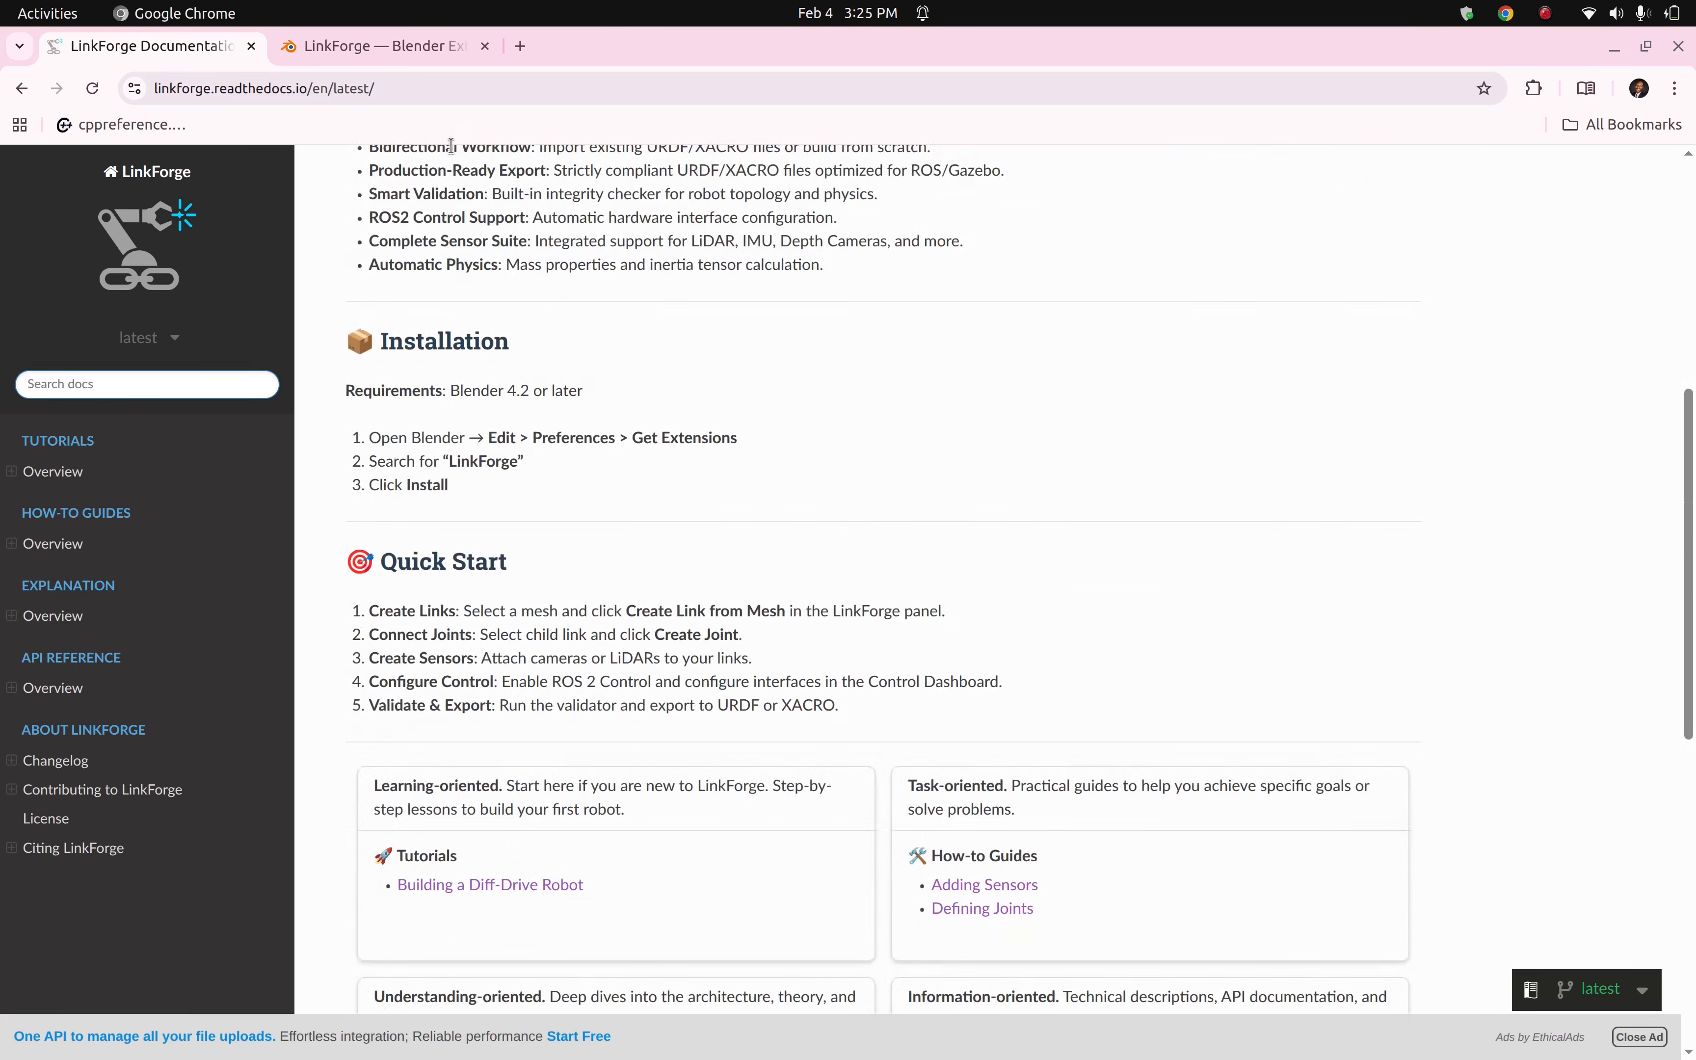
pyautogui.click(372, 48)
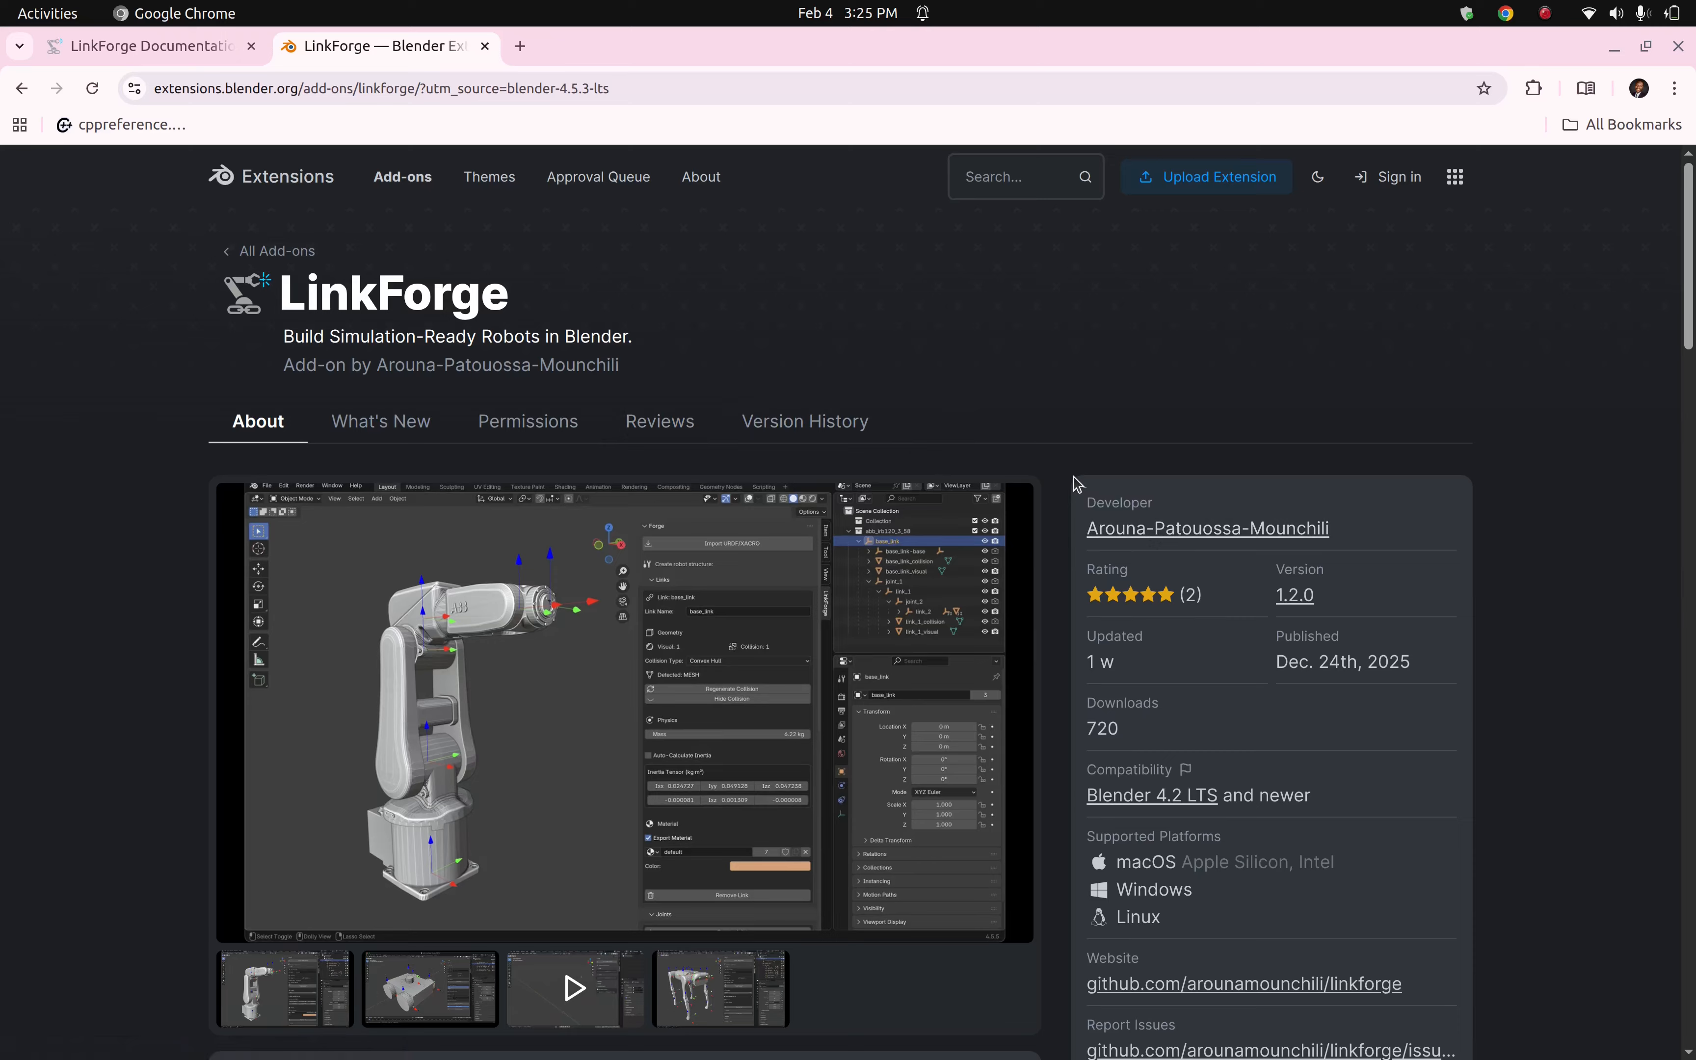
pyautogui.scroll(-4, 1059, 487)
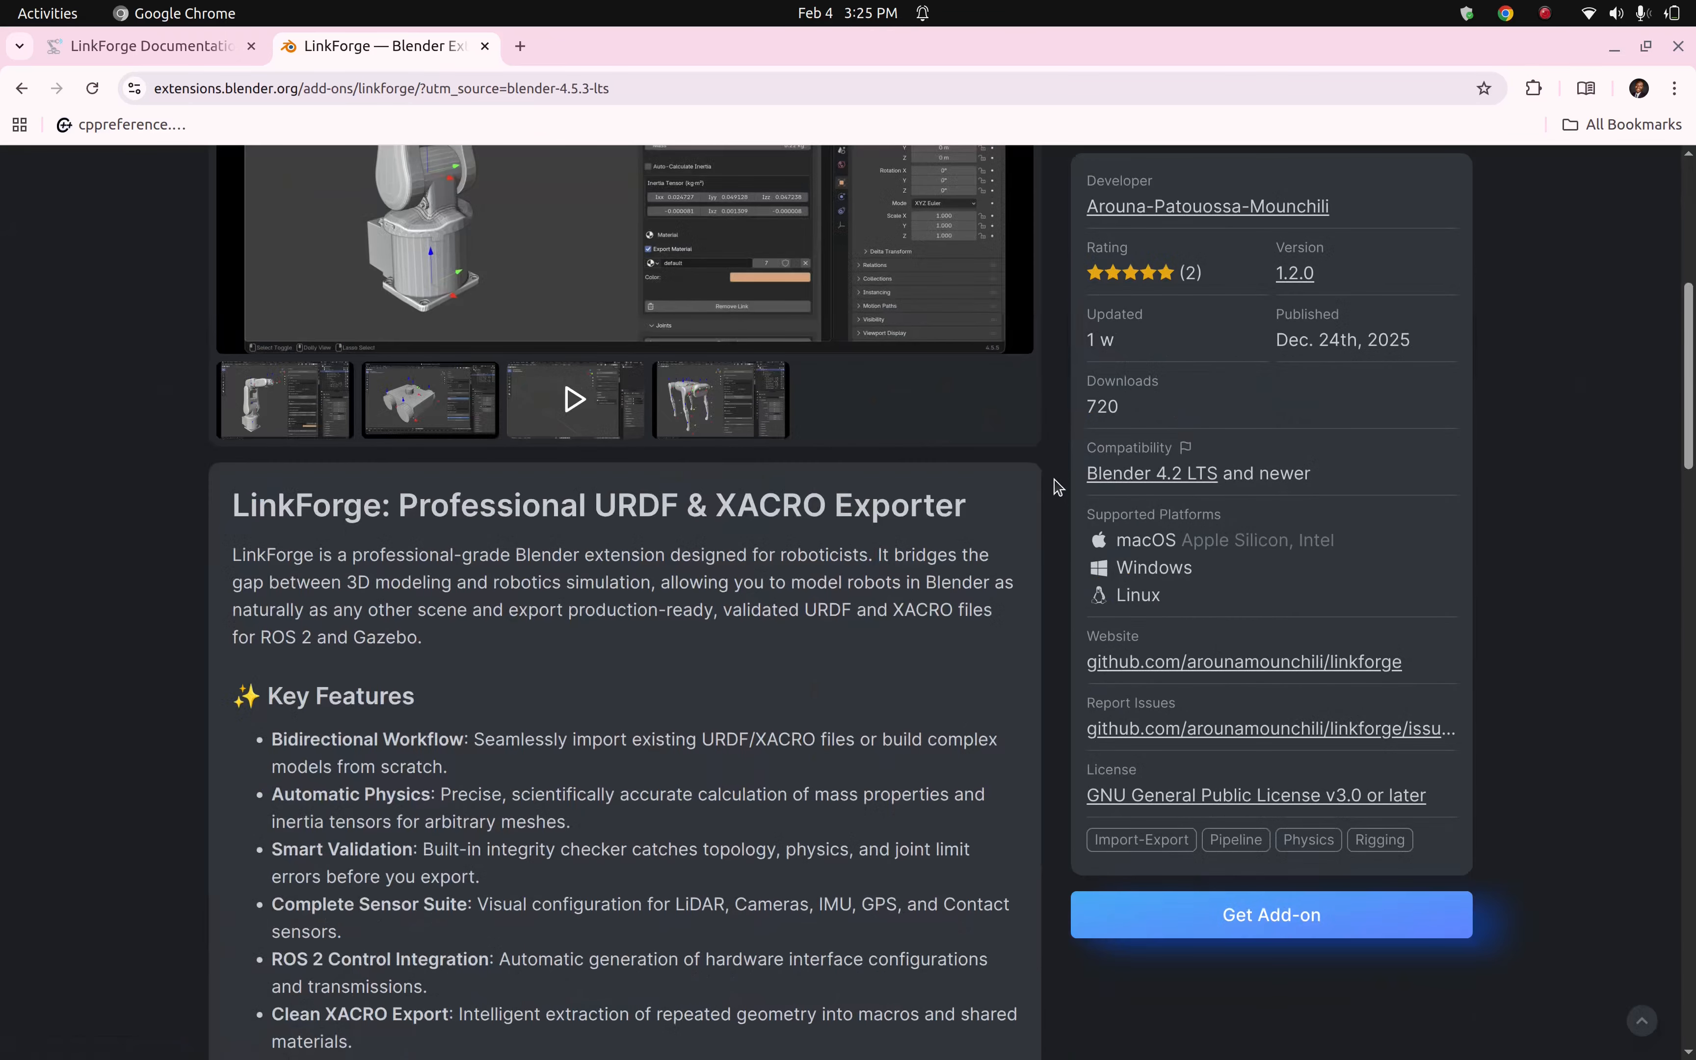
pyautogui.scroll(6, 1058, 488)
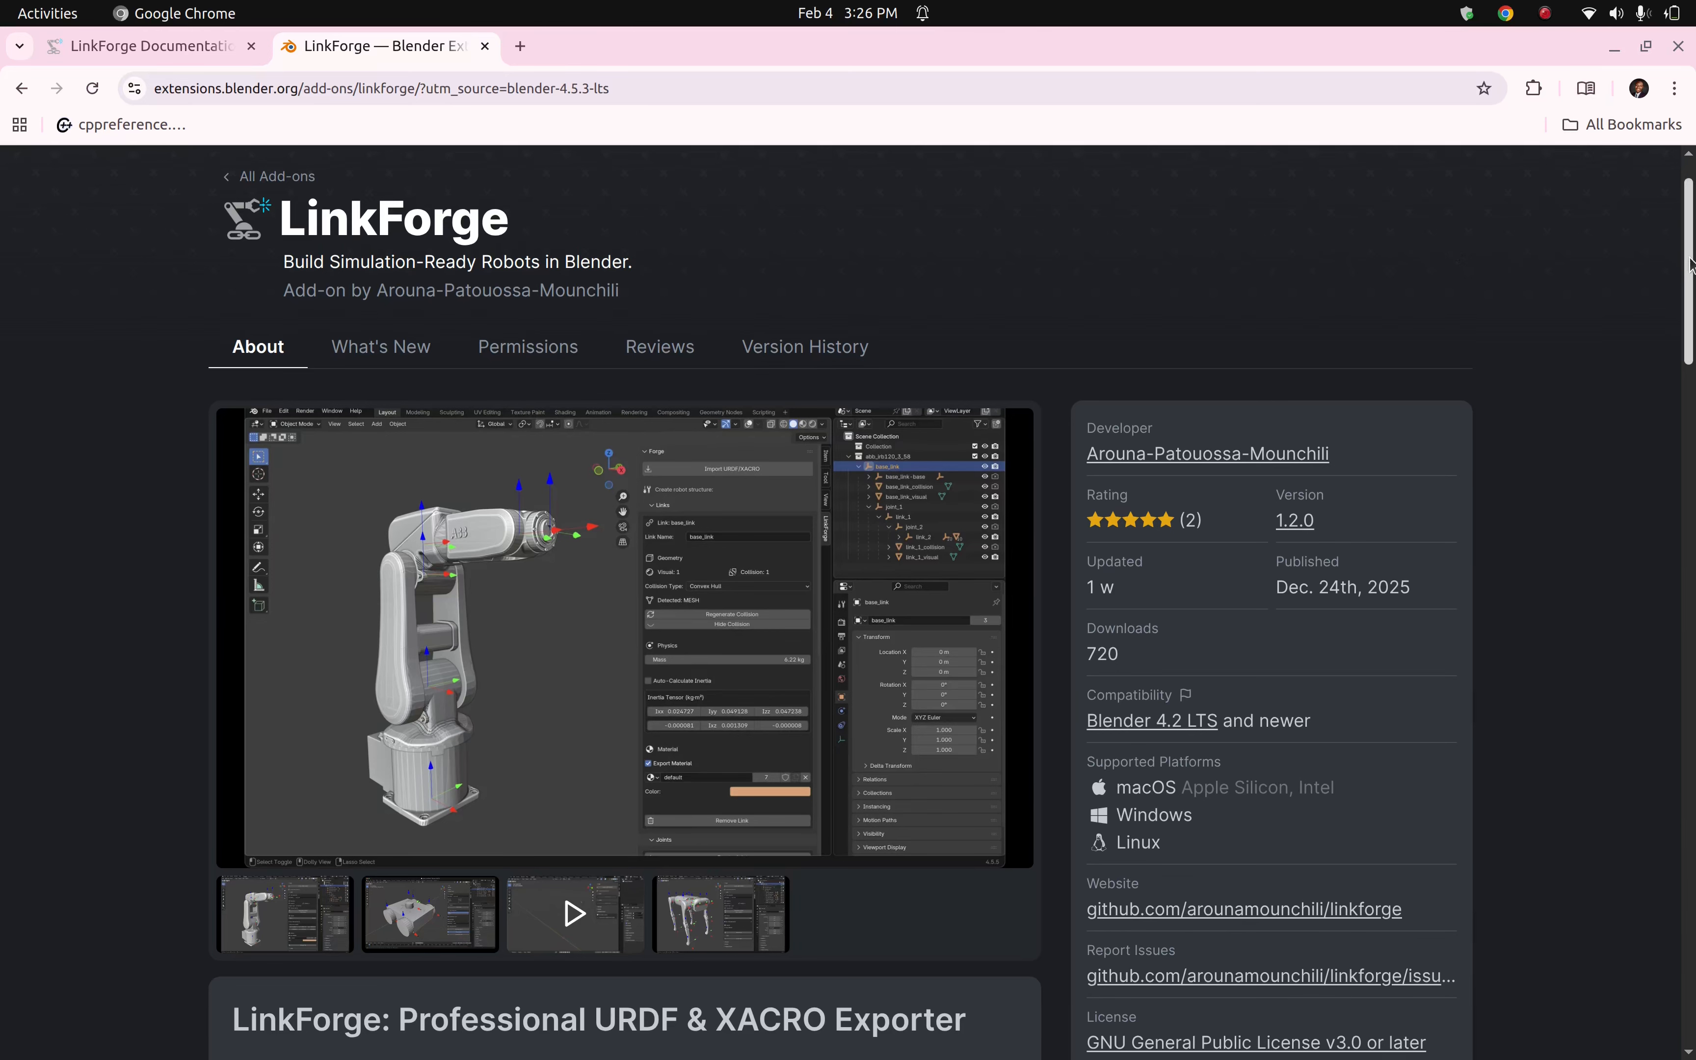
pyautogui.scroll(1, 1613, 260)
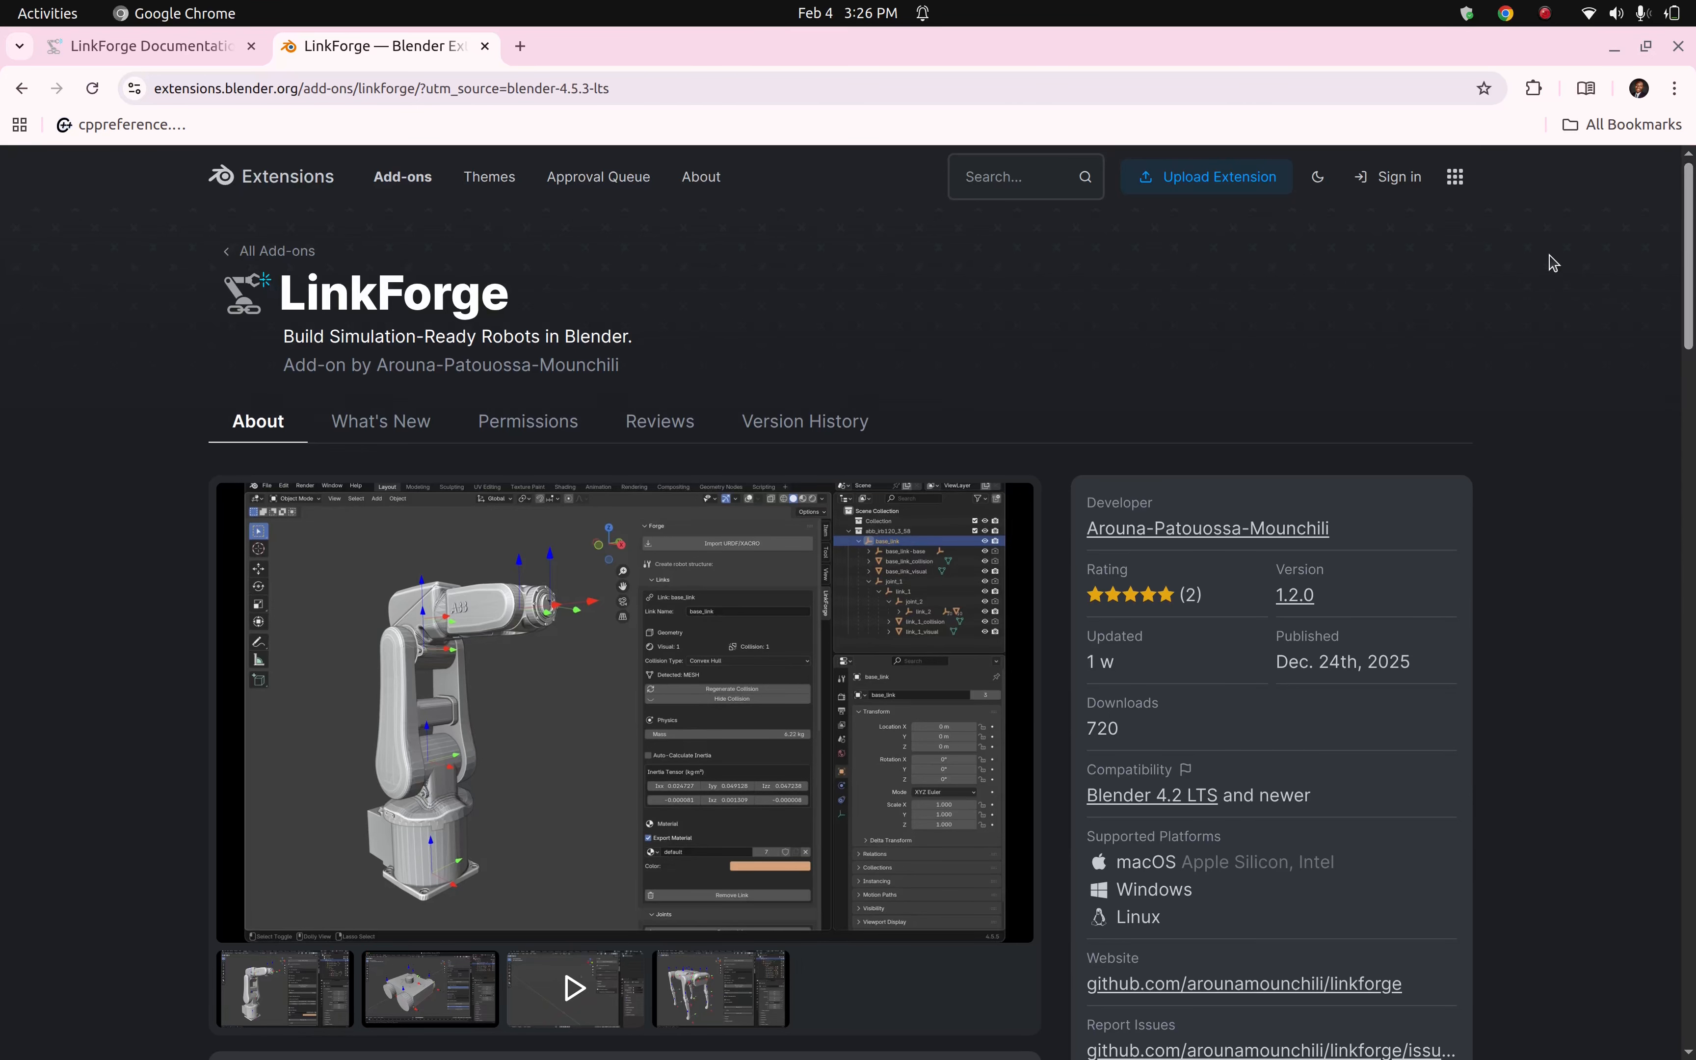
pyautogui.click(147, 46)
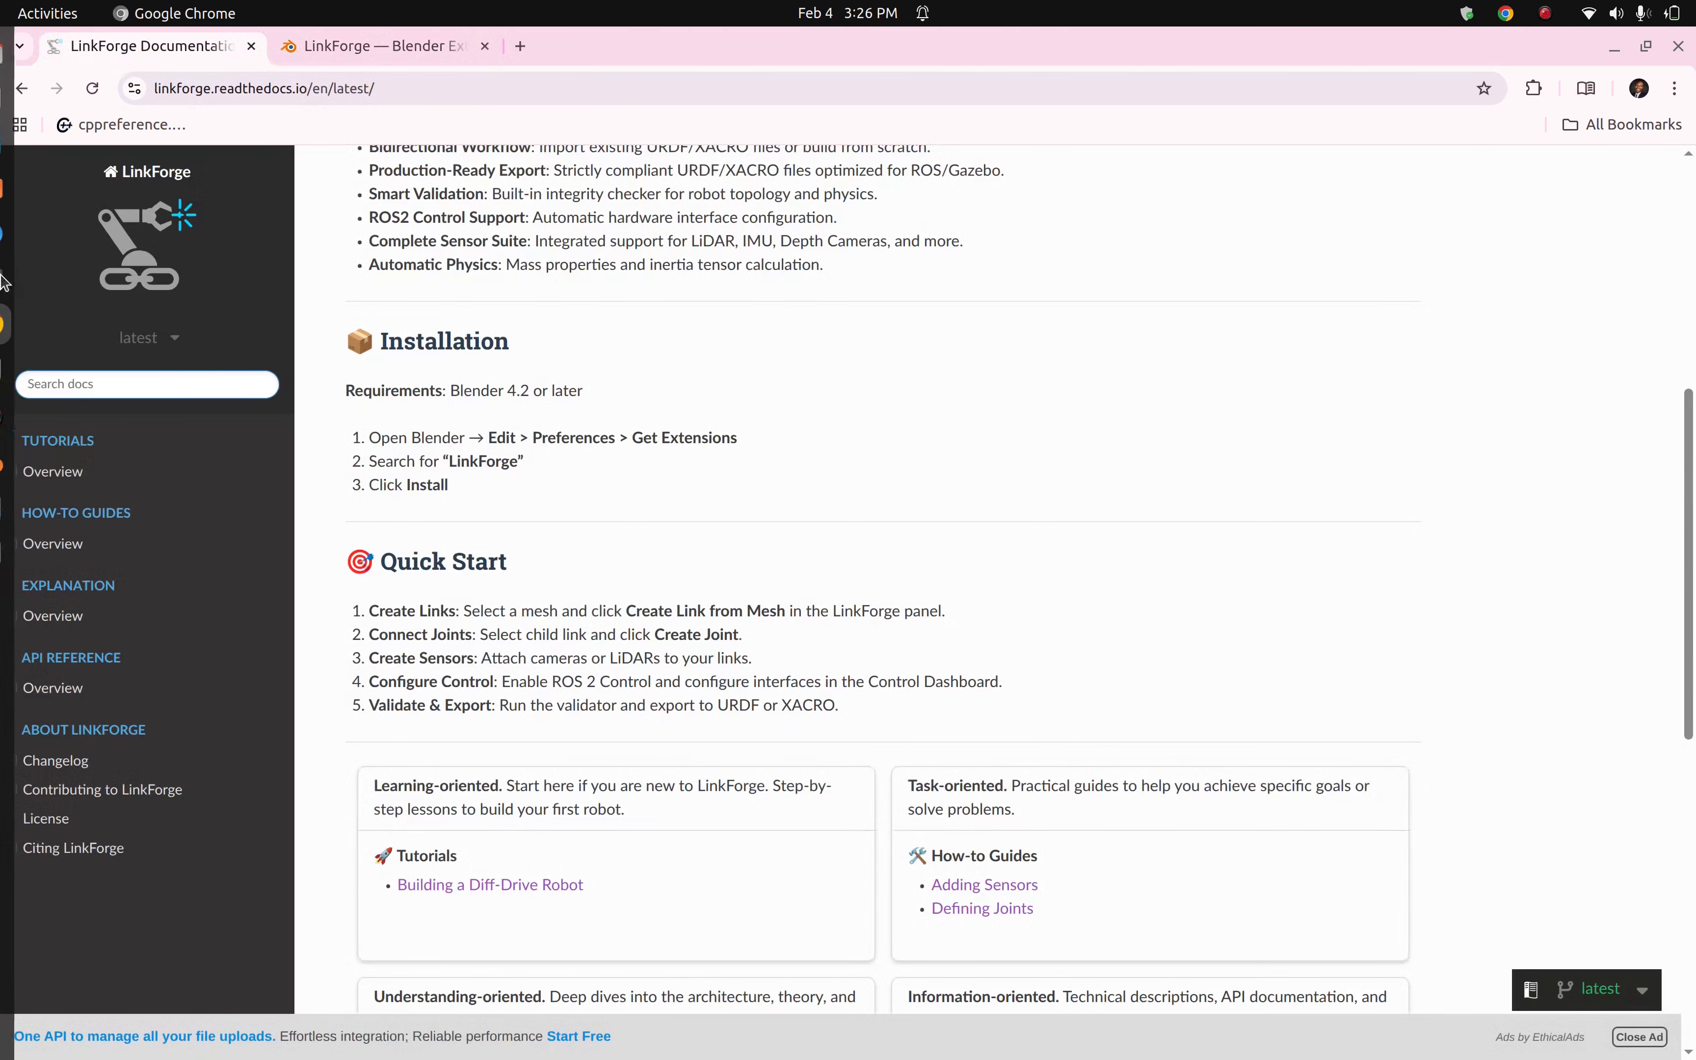
# Switch to Blender, dismiss the splash screen and open the Preferences.
pyautogui.click(25, 417)
pyautogui.click(25, 464)
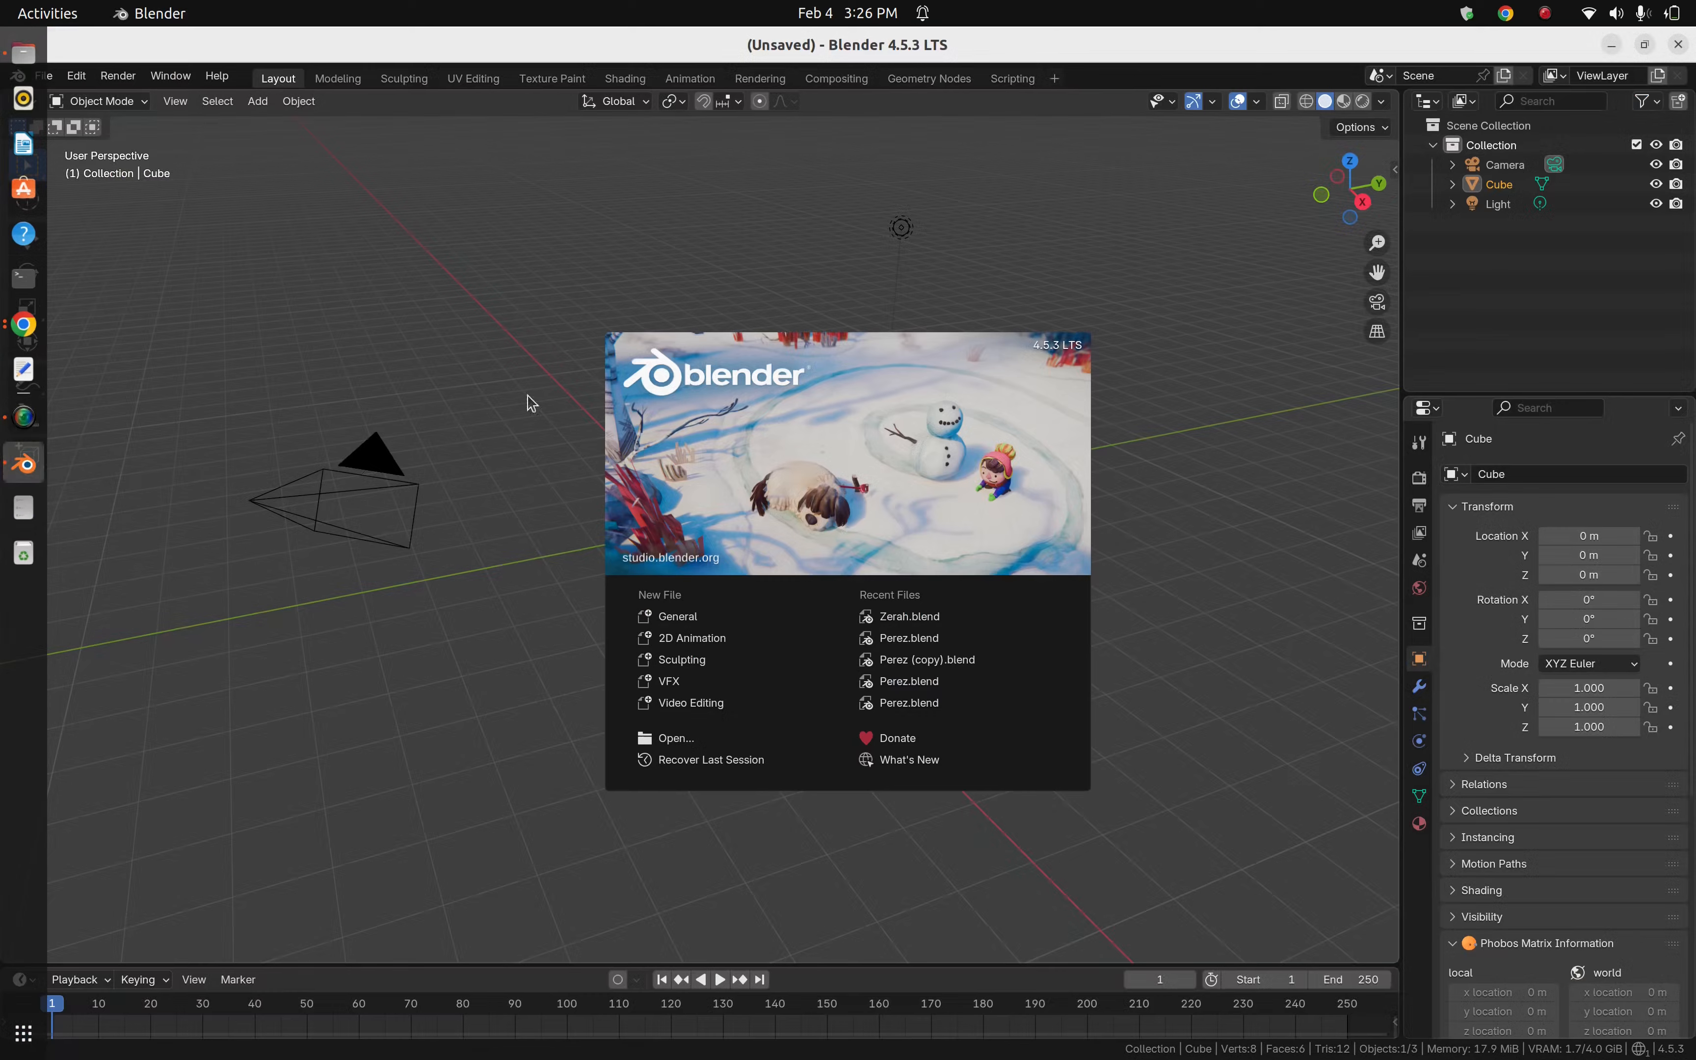
pyautogui.click(846, 261)
pyautogui.click(76, 75)
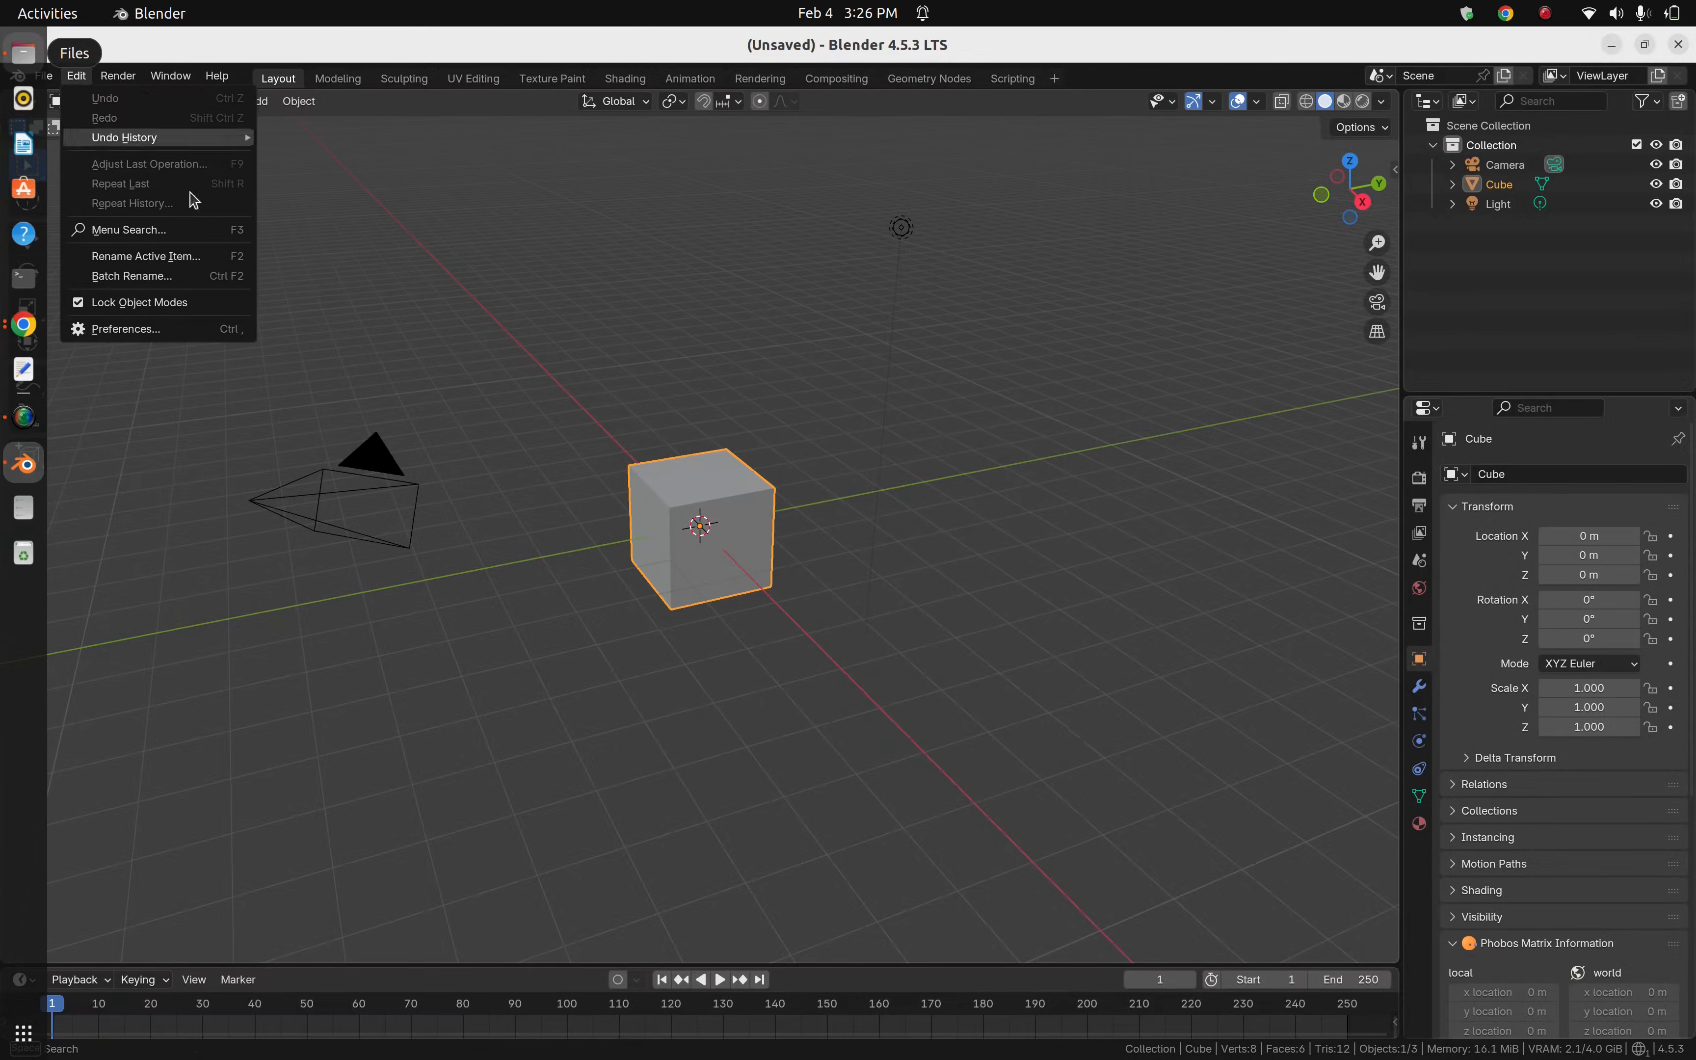
pyautogui.click(125, 329)
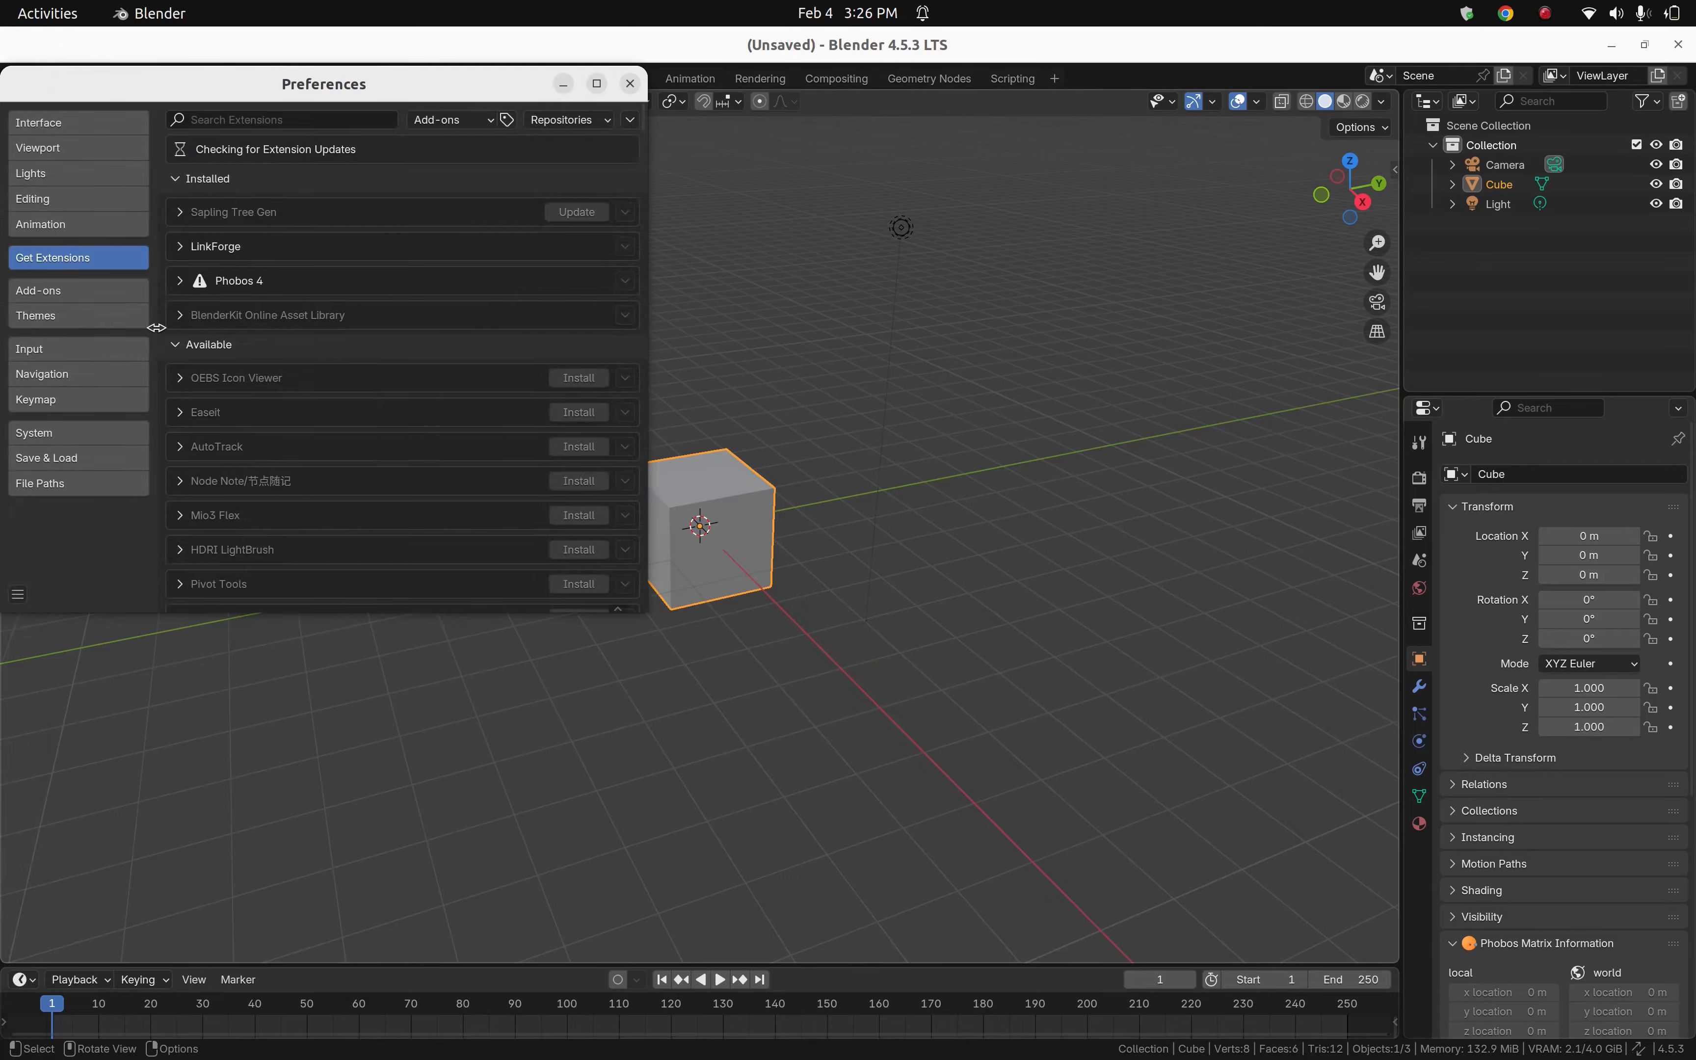
# Search the extensions for "link" and examine the details of the installed LinkForge add-on.
pyautogui.click(259, 121)
pyautogui.write('link')
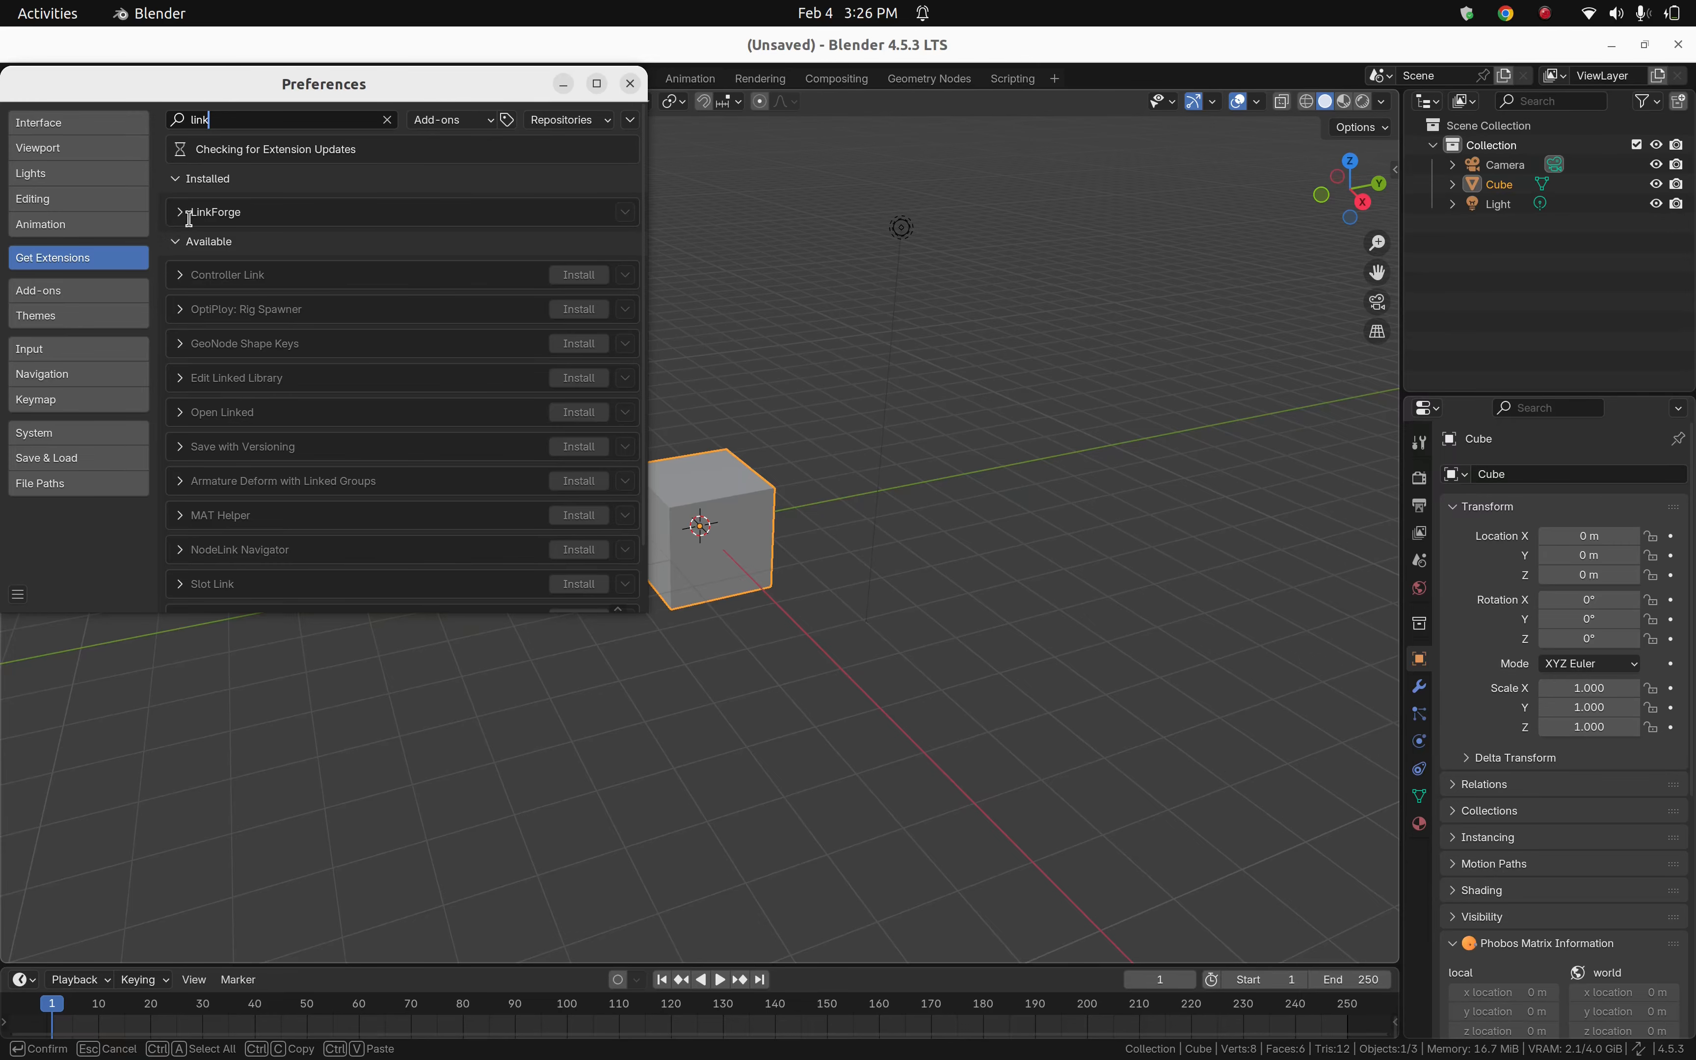
pyautogui.click(184, 215)
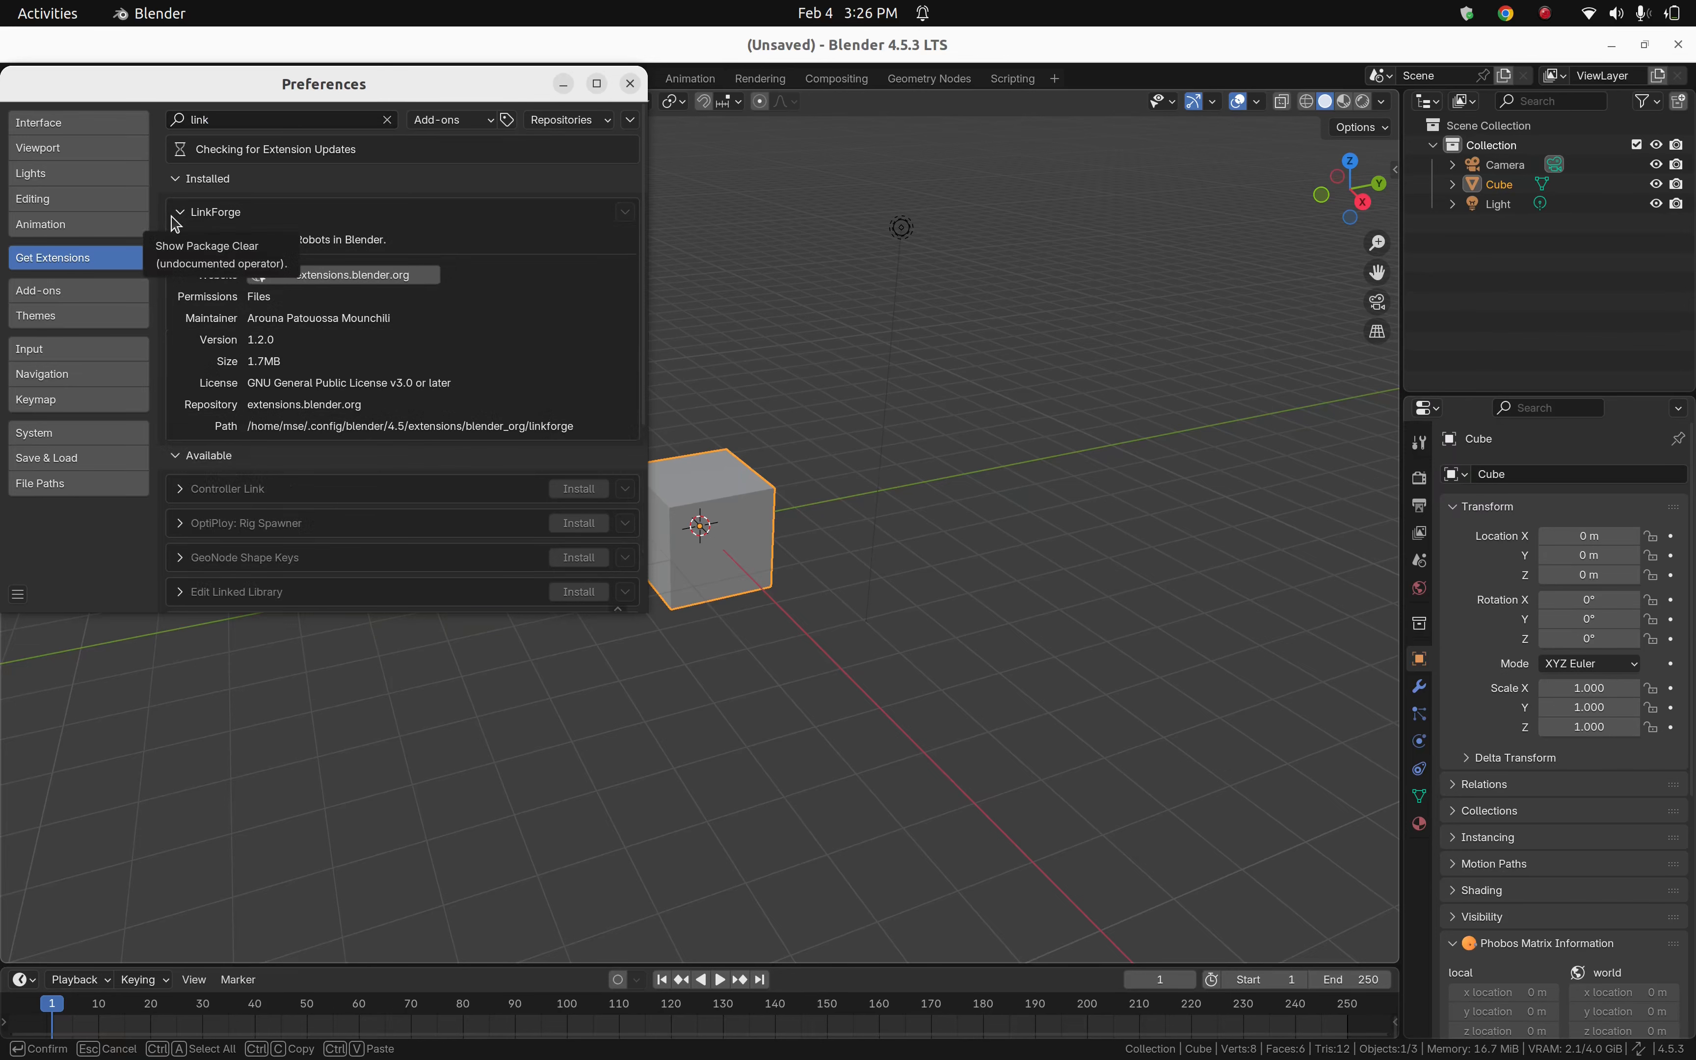
pyautogui.click(177, 221)
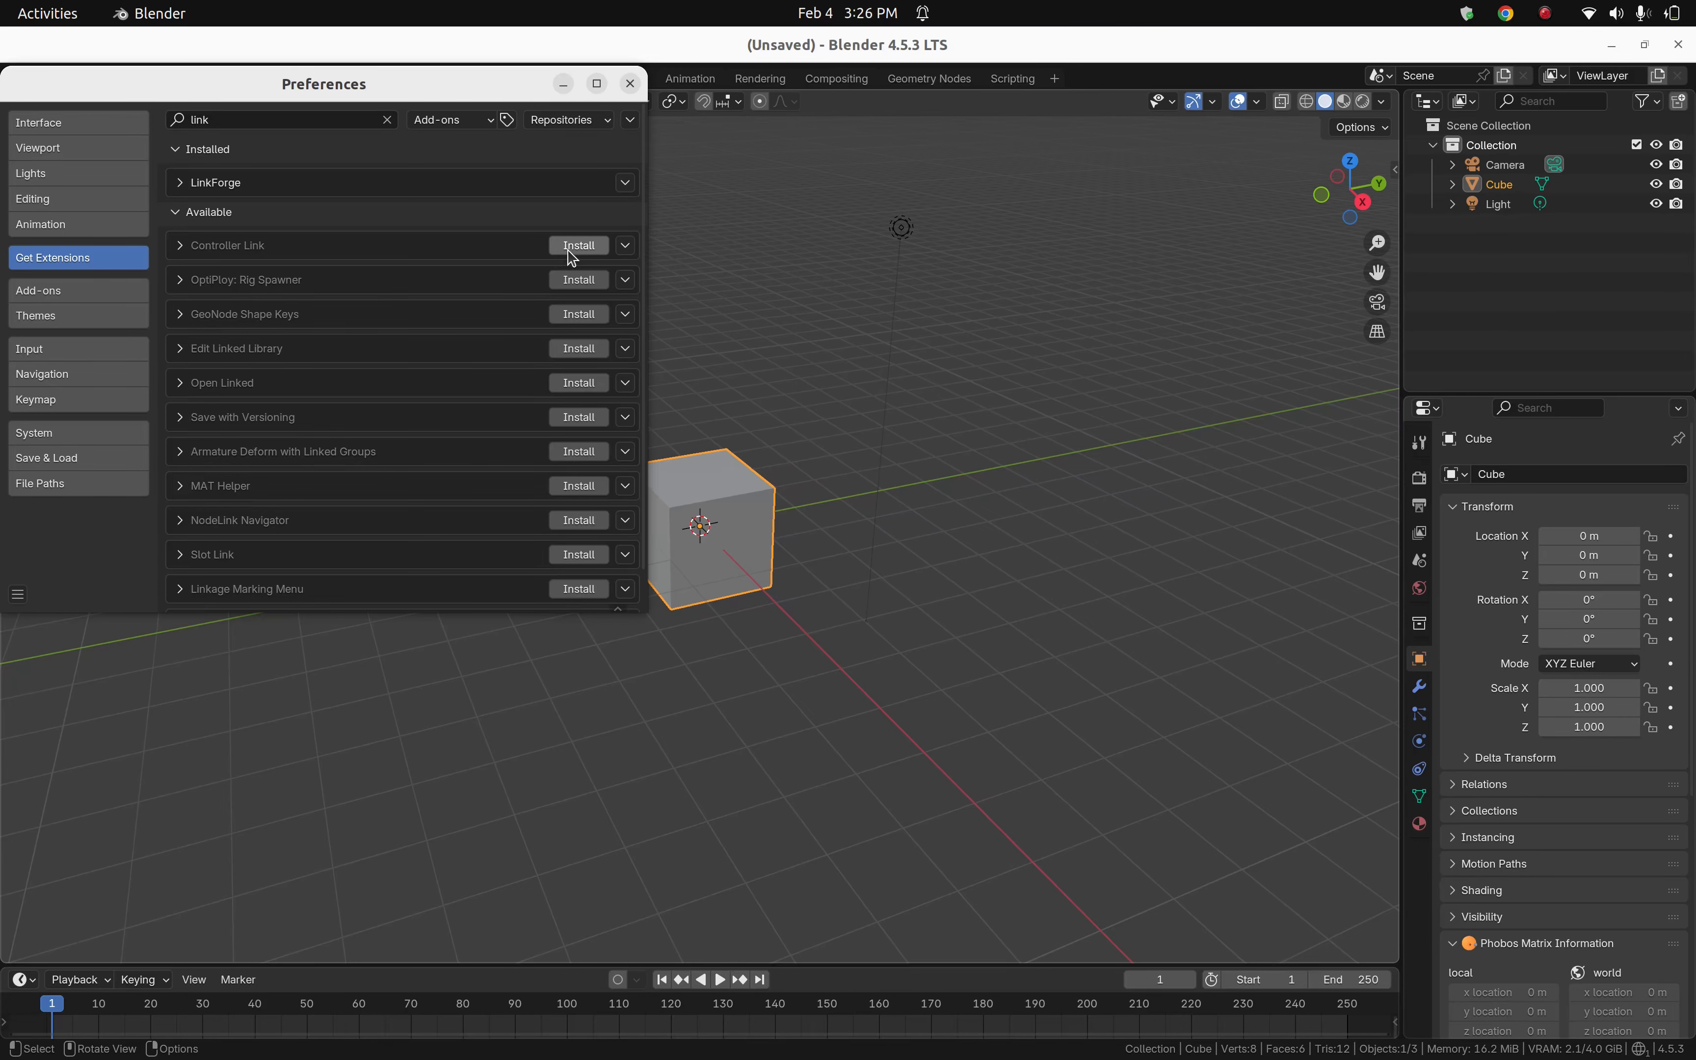
pyautogui.click(183, 186)
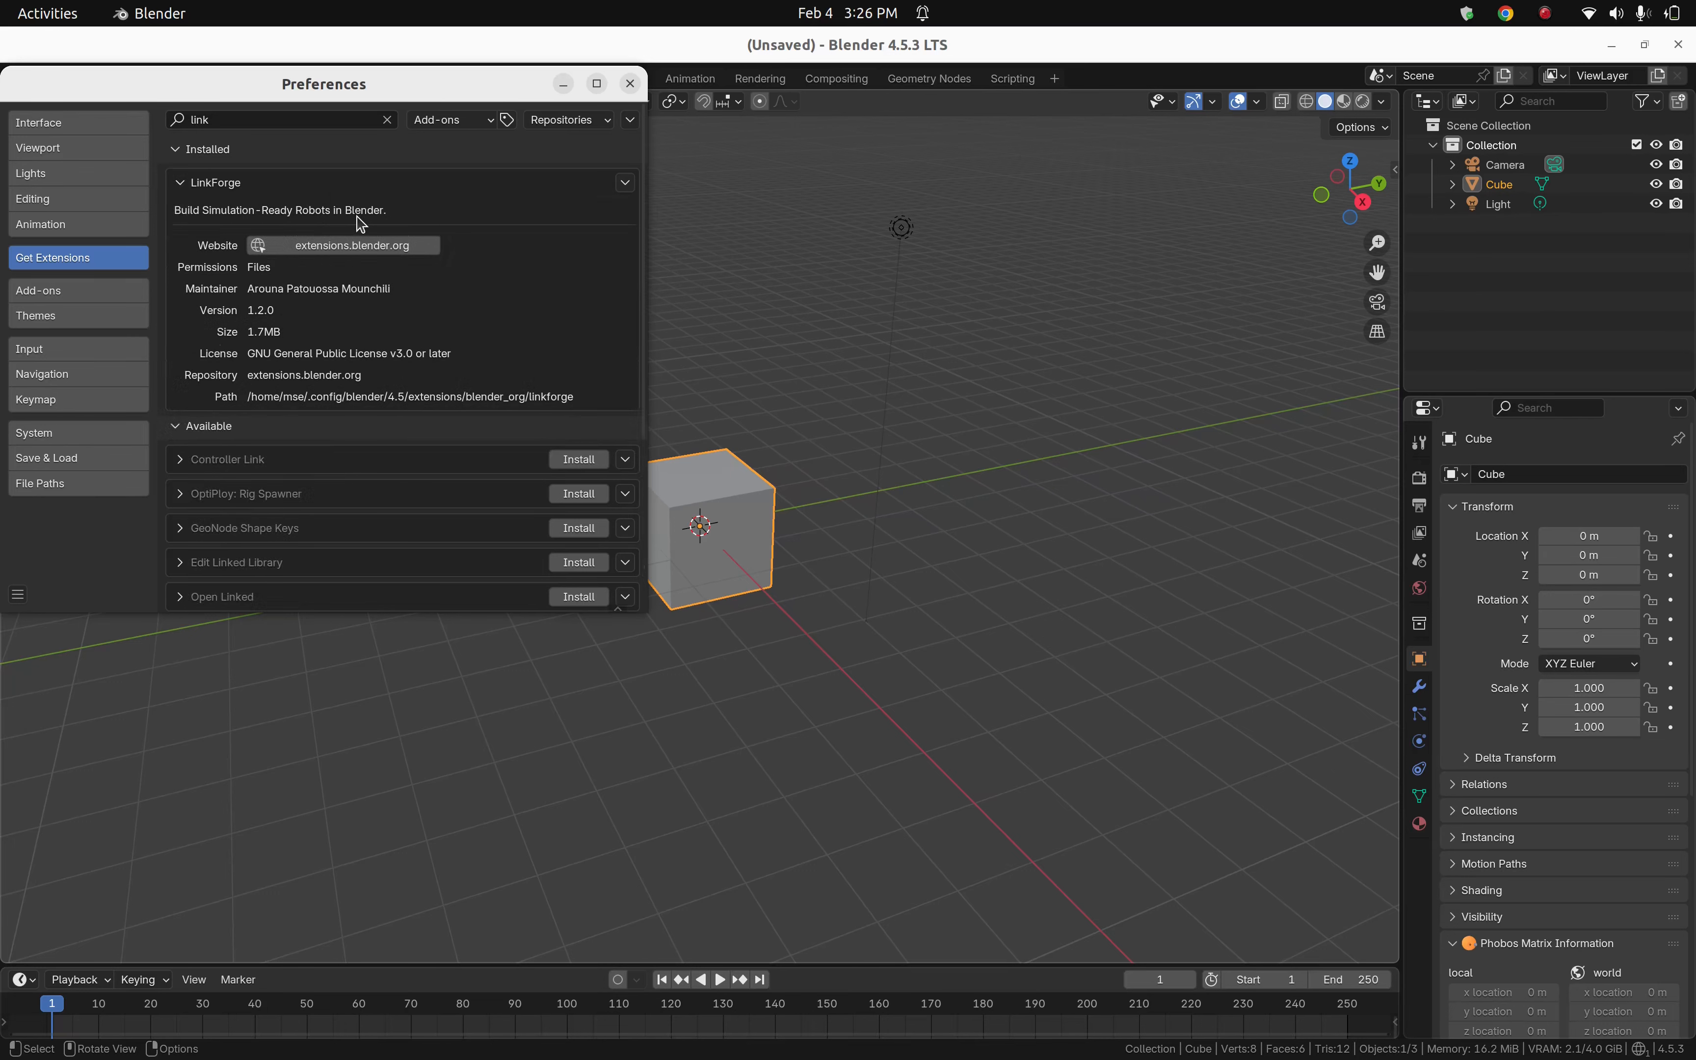
pyautogui.click(631, 83)
# Show the 3D viewport's sidebar and examine the LinkForge and Phobos tools.
pyautogui.press('n')
pyautogui.click(1387, 361)
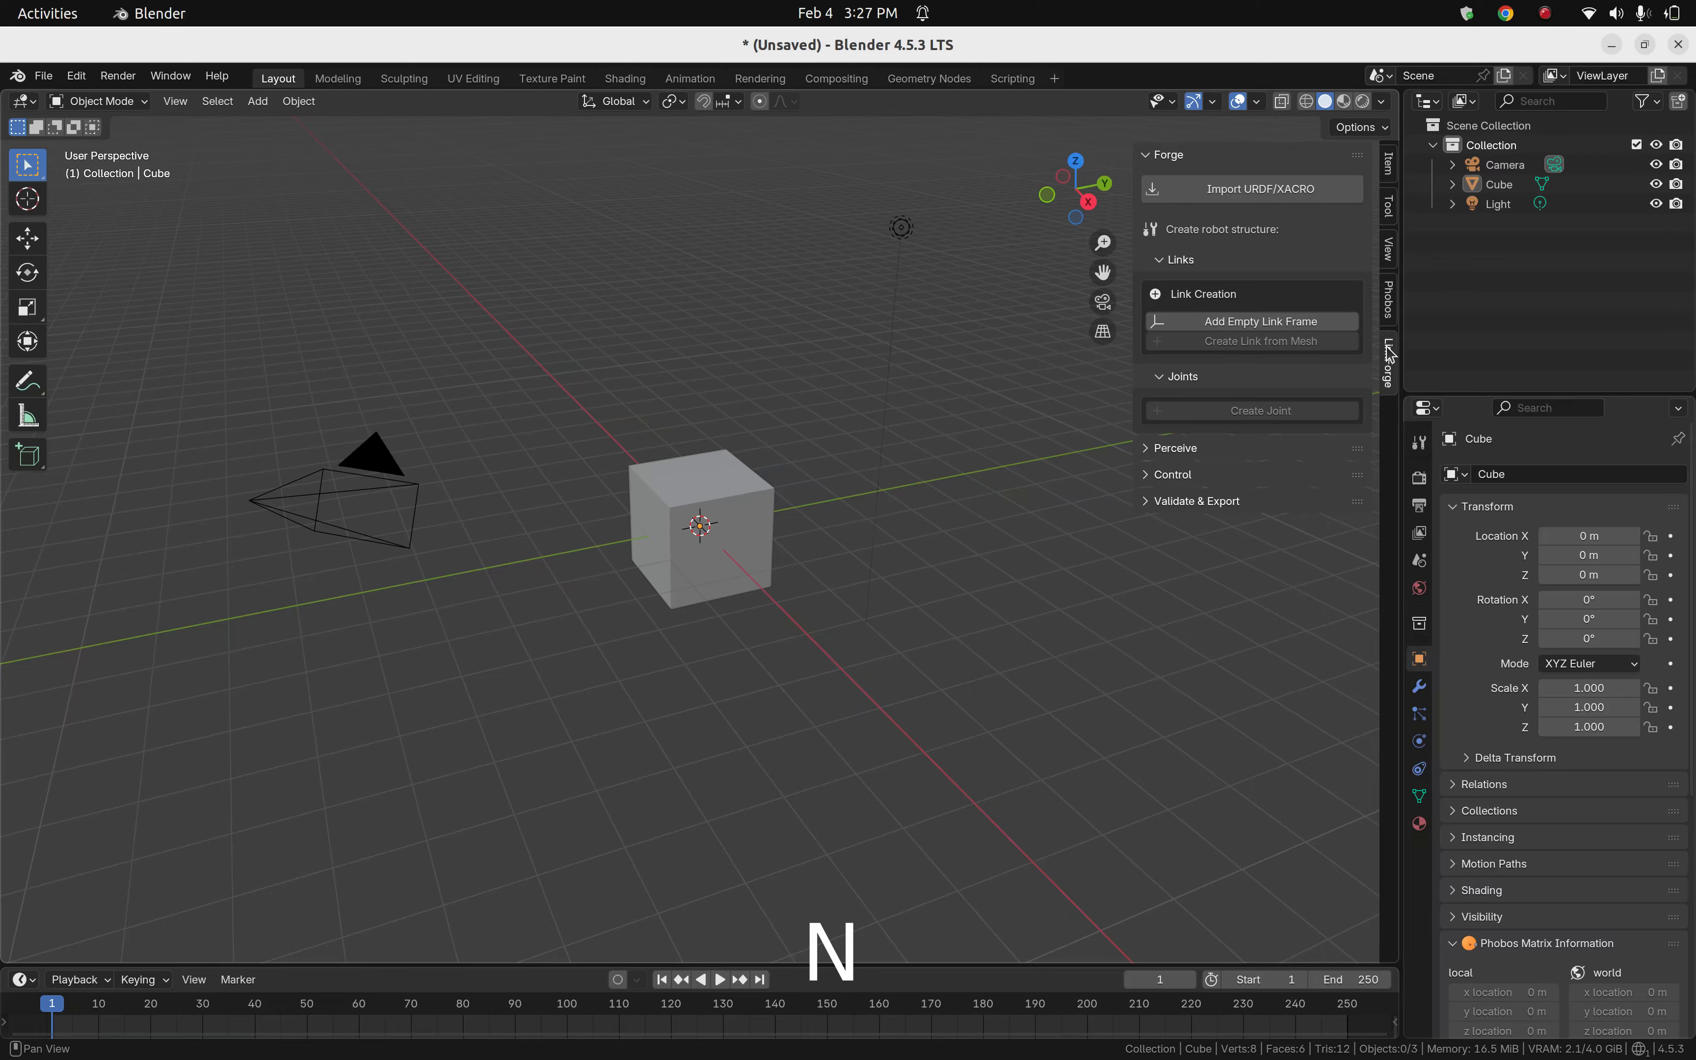
pyautogui.click(1387, 308)
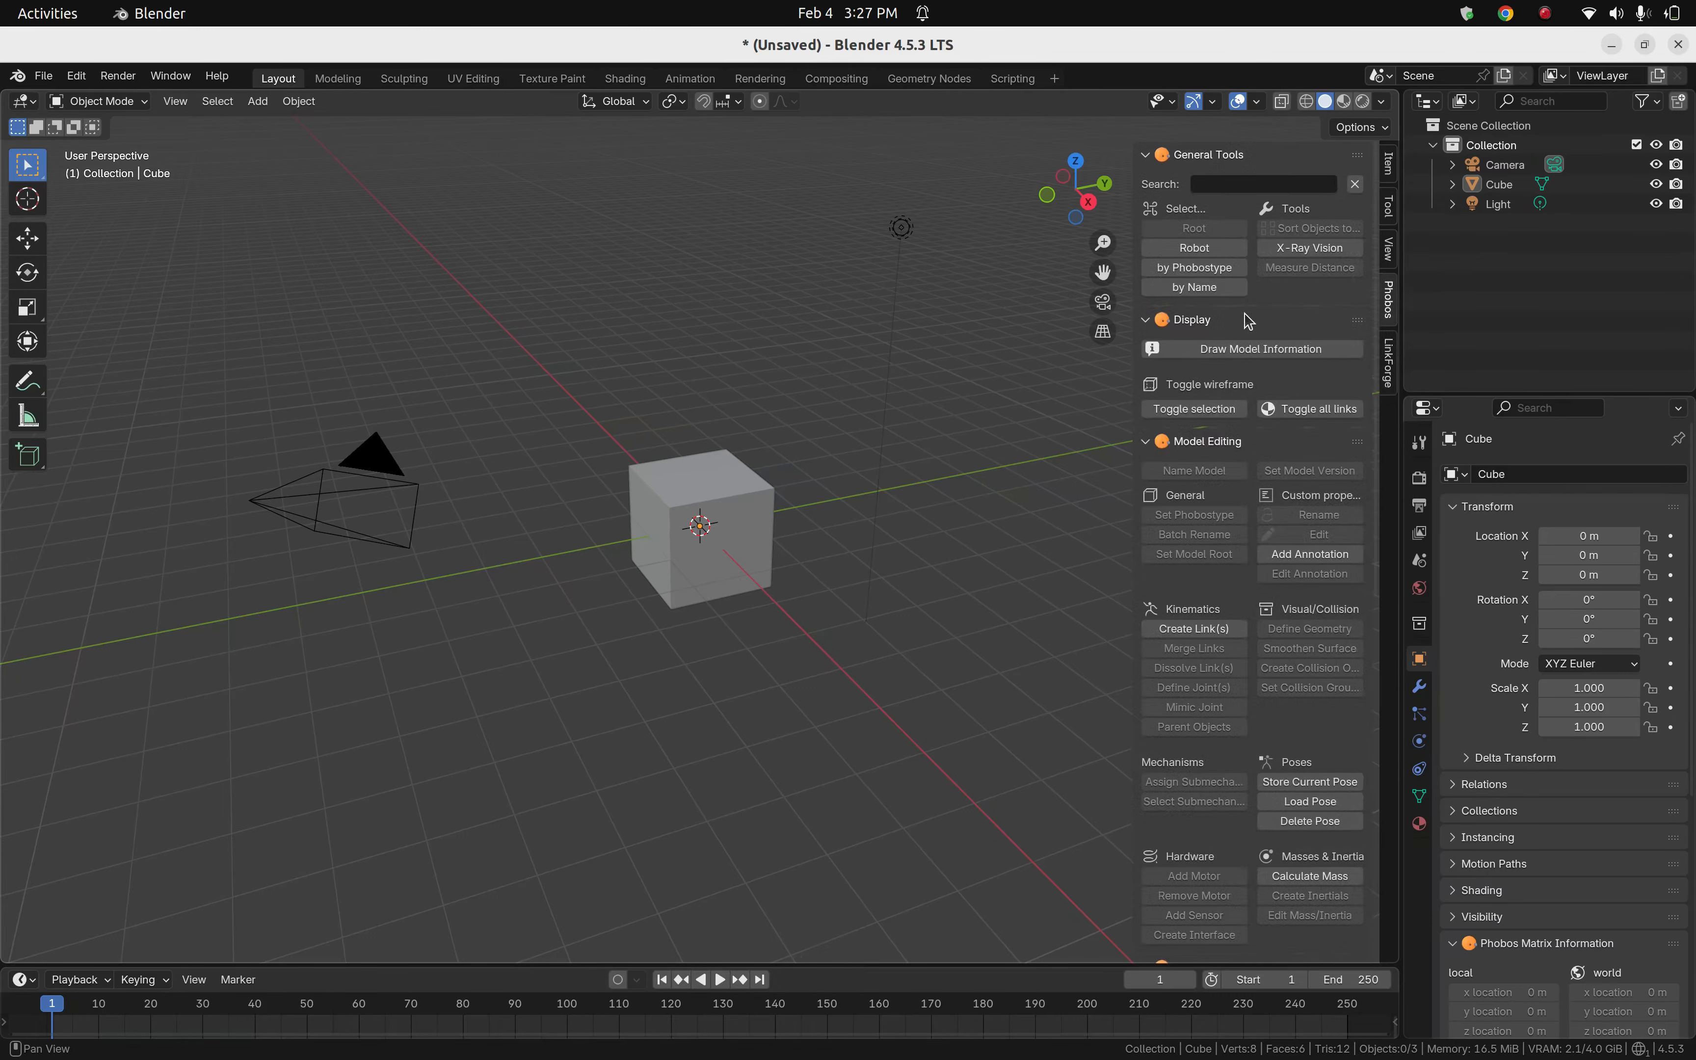
pyautogui.scroll(-5, 1251, 326)
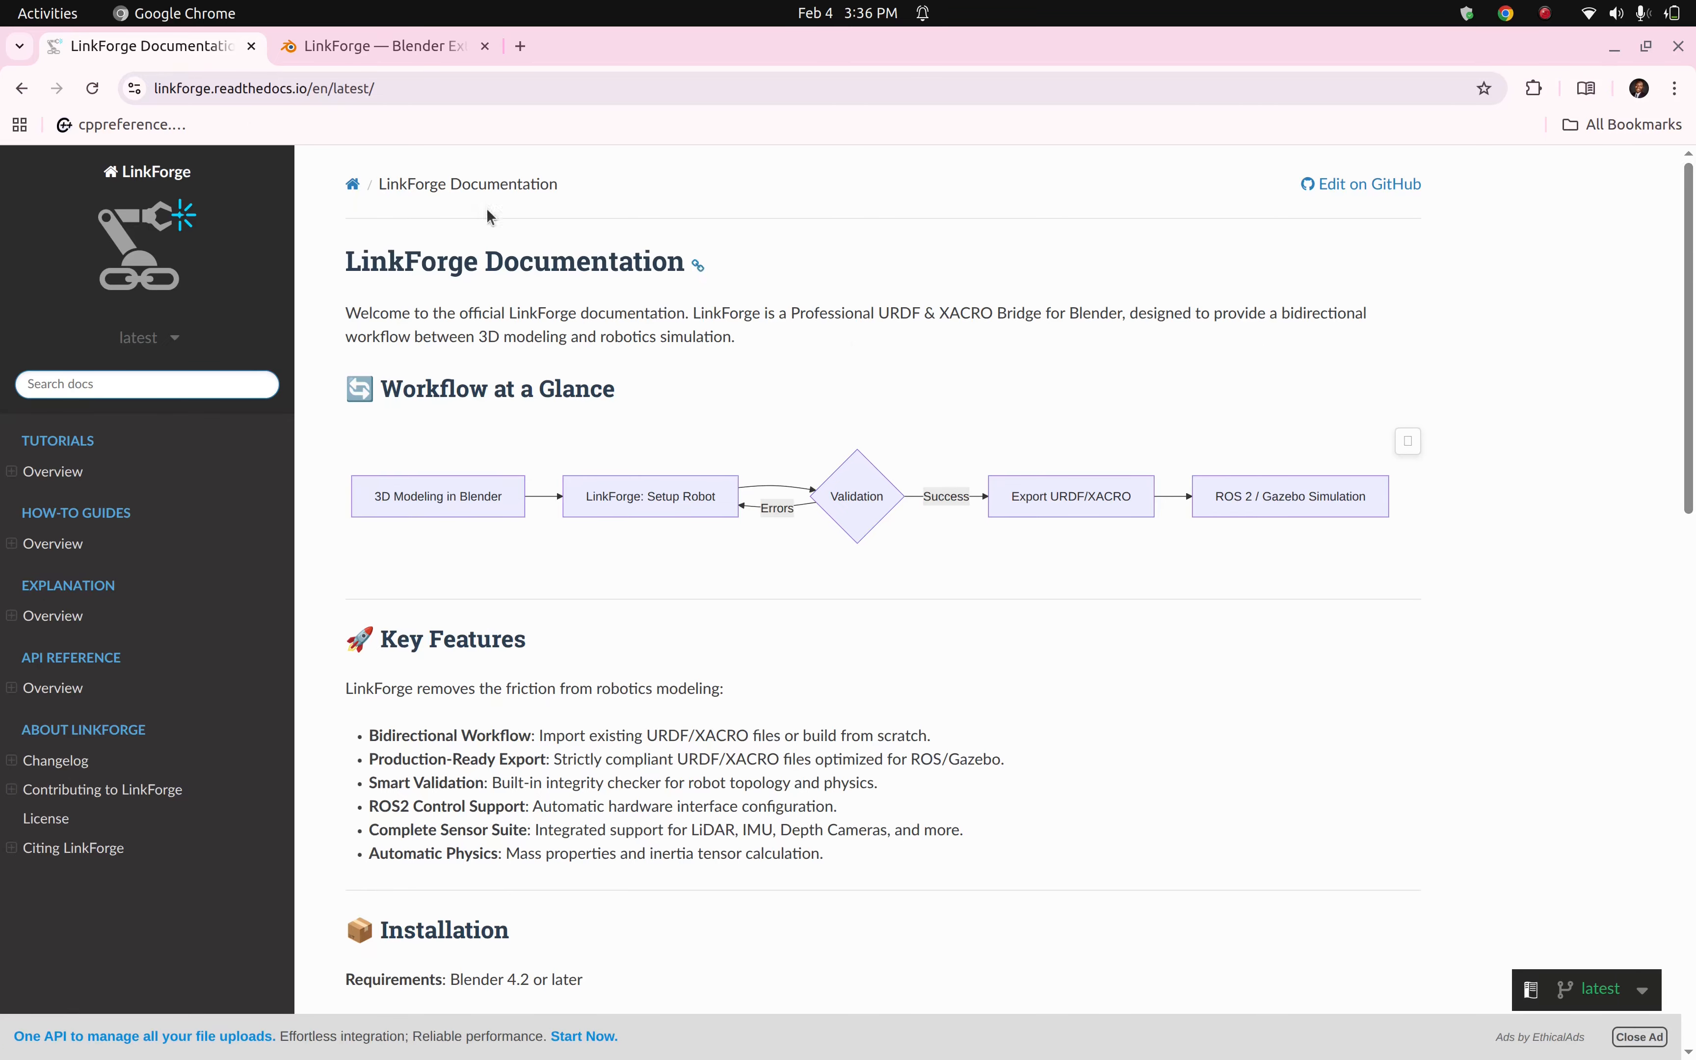
# Switch to the LinkForge documentation in Chrome and read through the differential drive robot tutorial.
pyautogui.scroll(-6, 1687, 510)
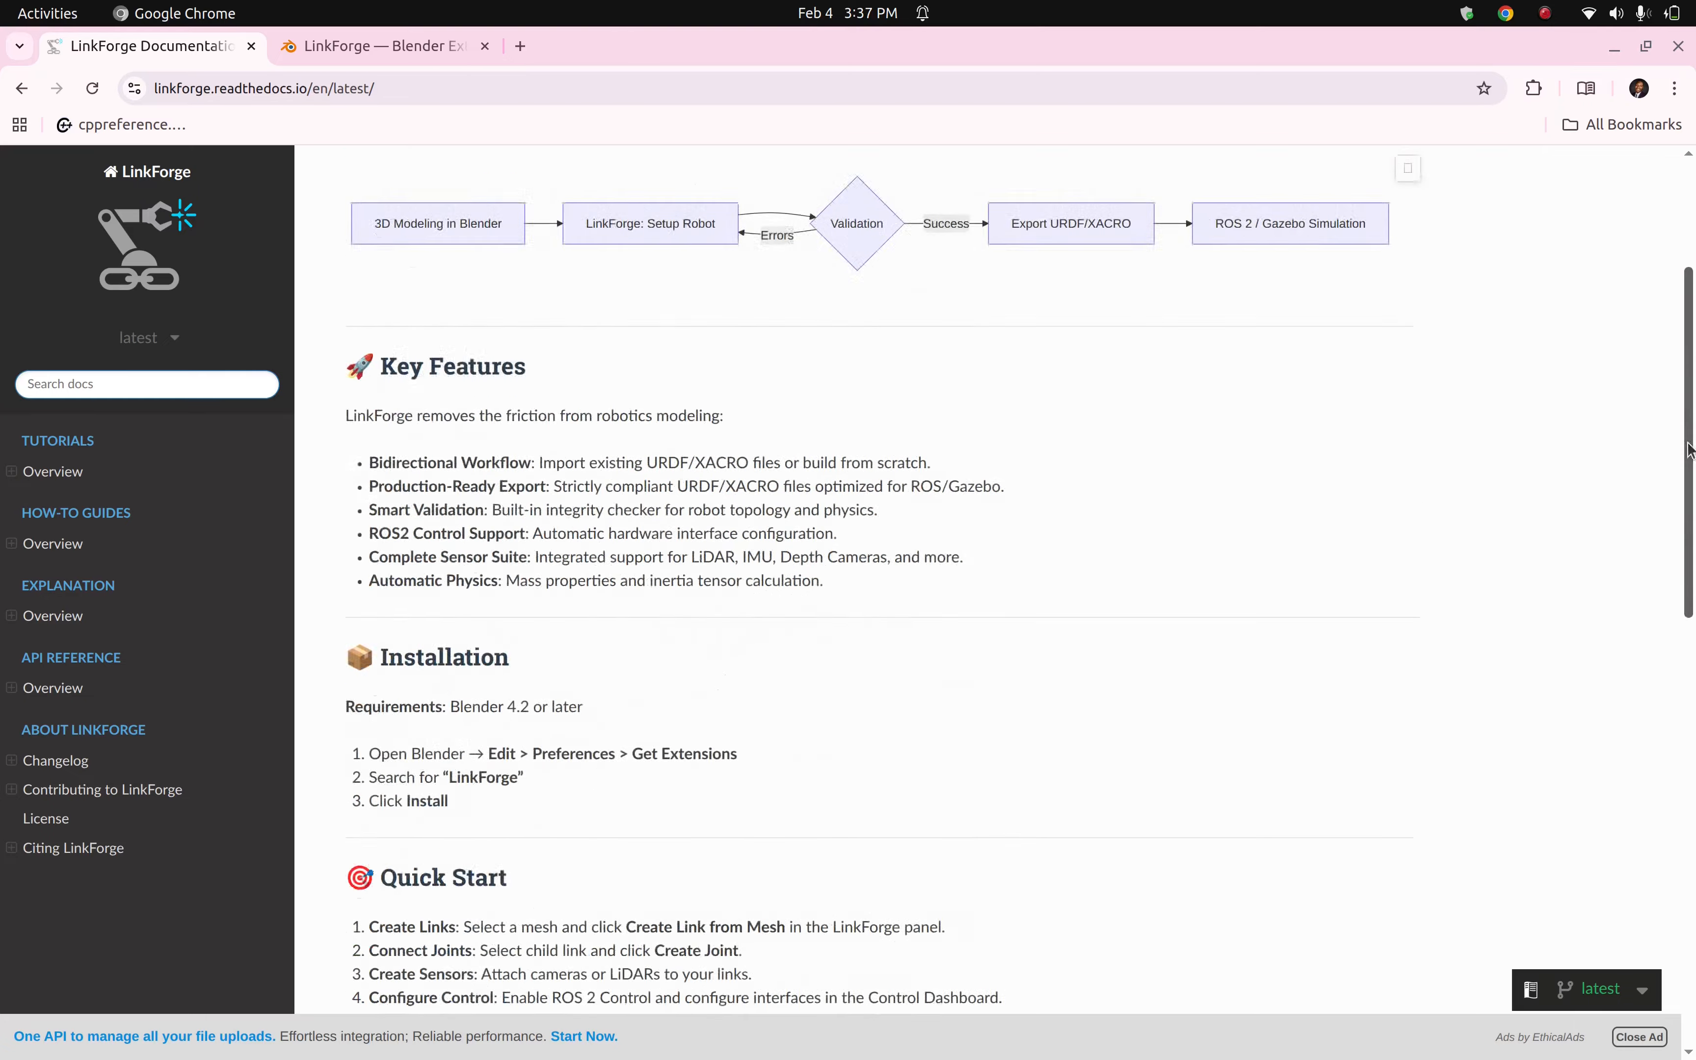
pyautogui.moveTo(1687, 510); pyautogui.dragTo(1680, 747)
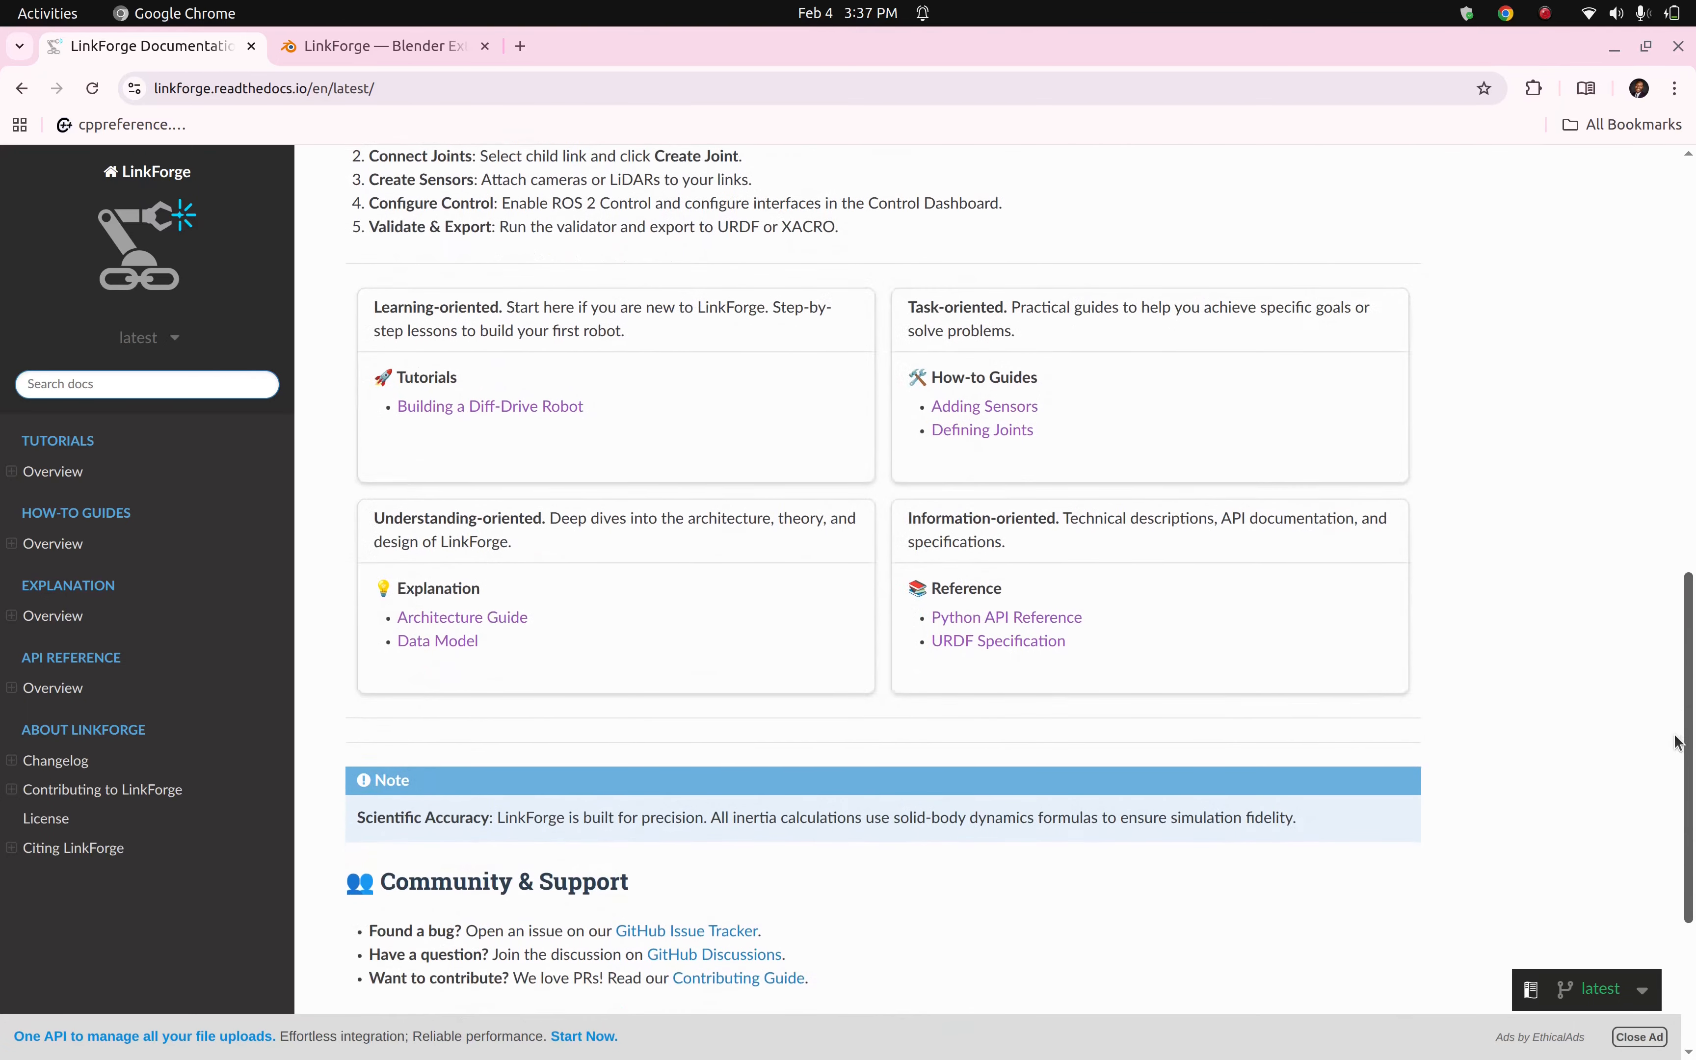
pyautogui.click(61, 482)
pyautogui.scroll(-10, 741, 492)
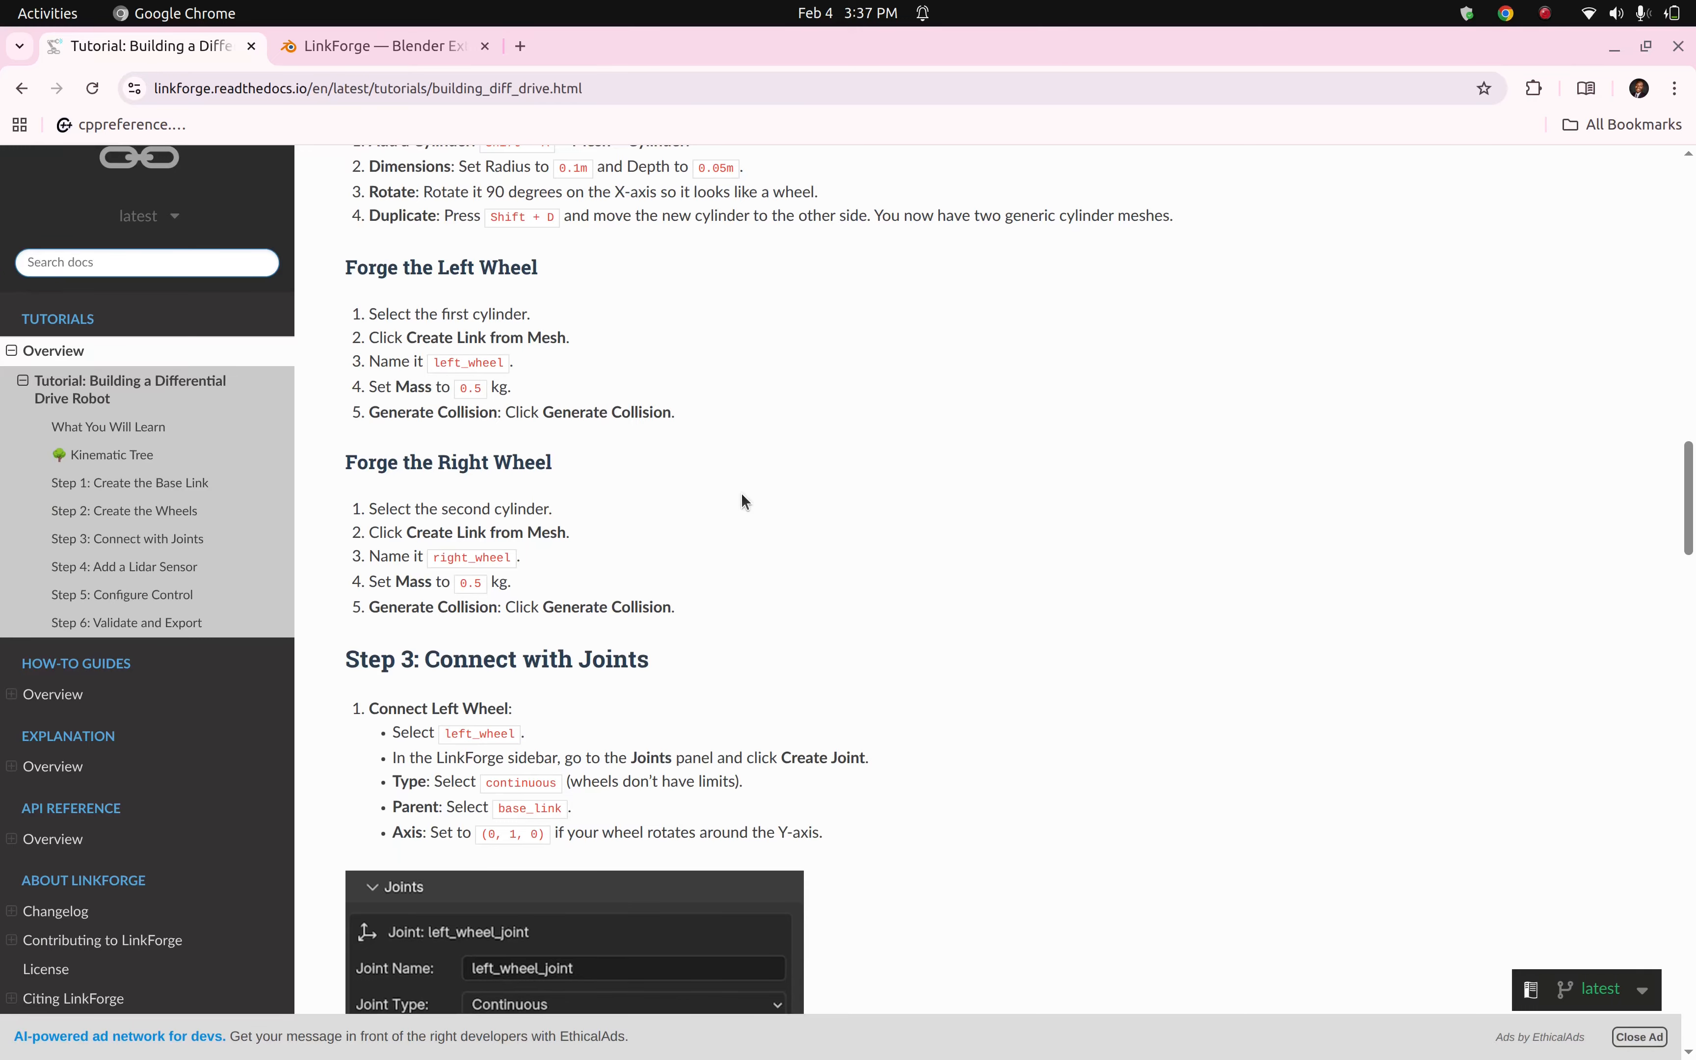
pyautogui.scroll(-7, 742, 492)
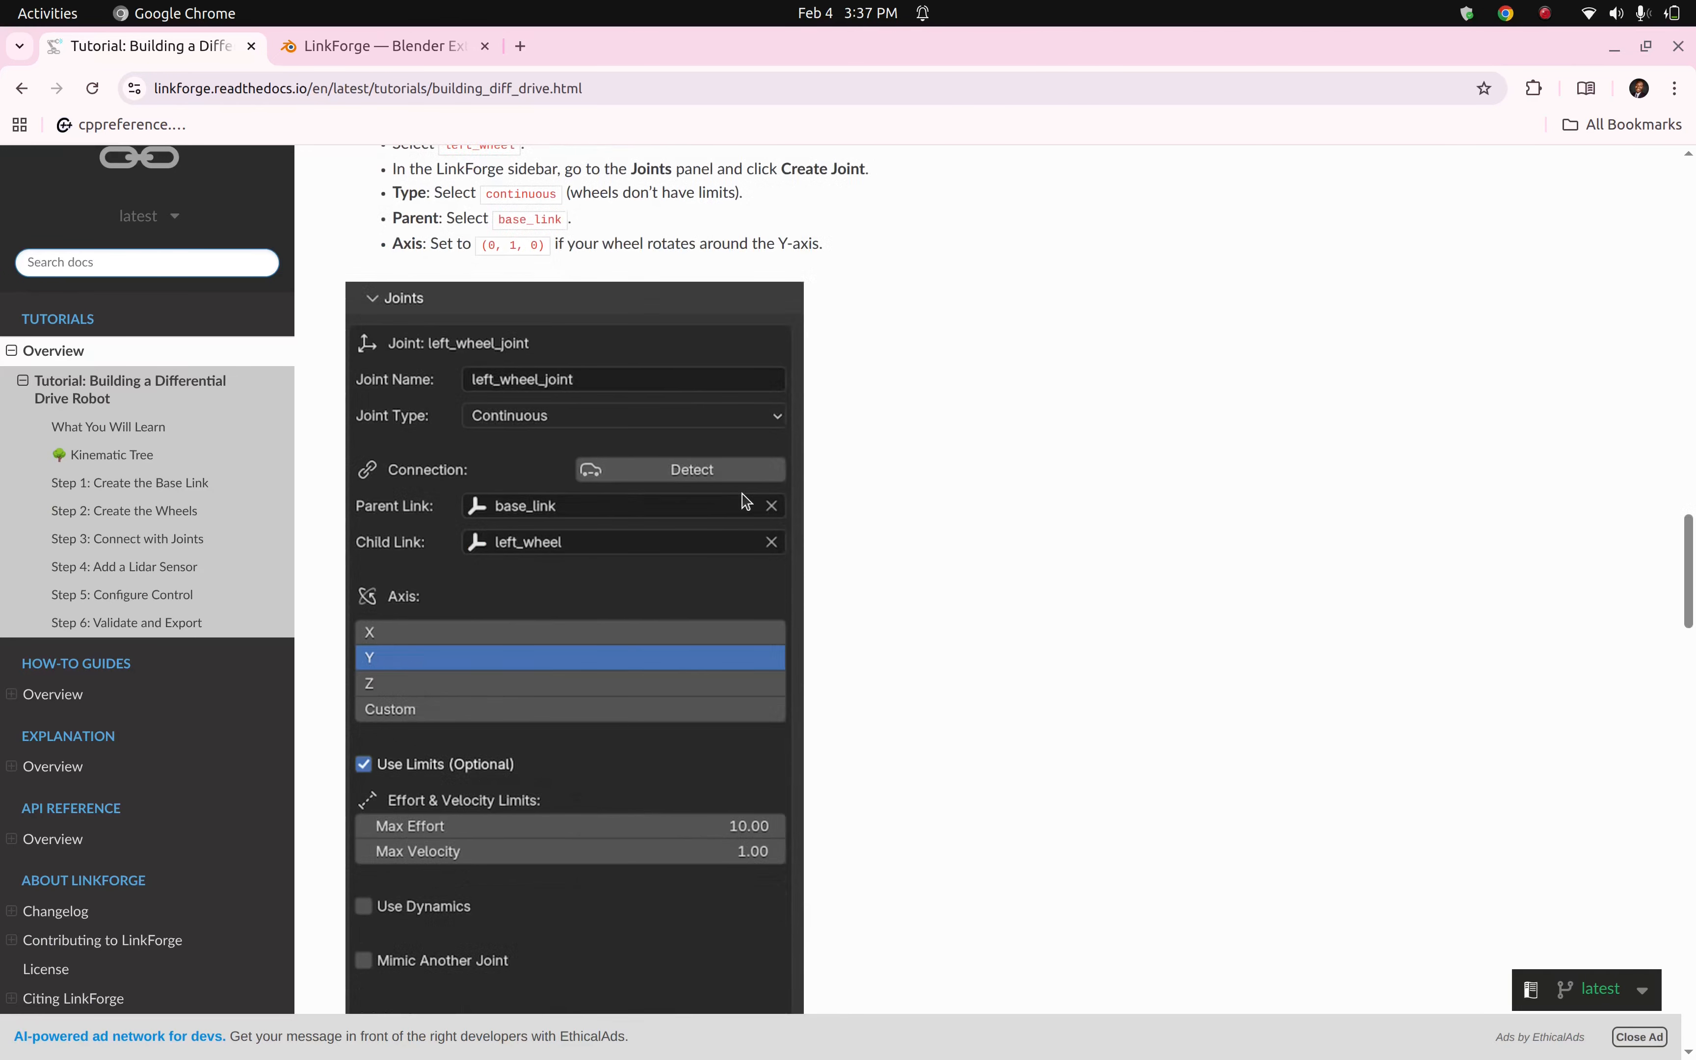
pyautogui.scroll(-20, 748, 497)
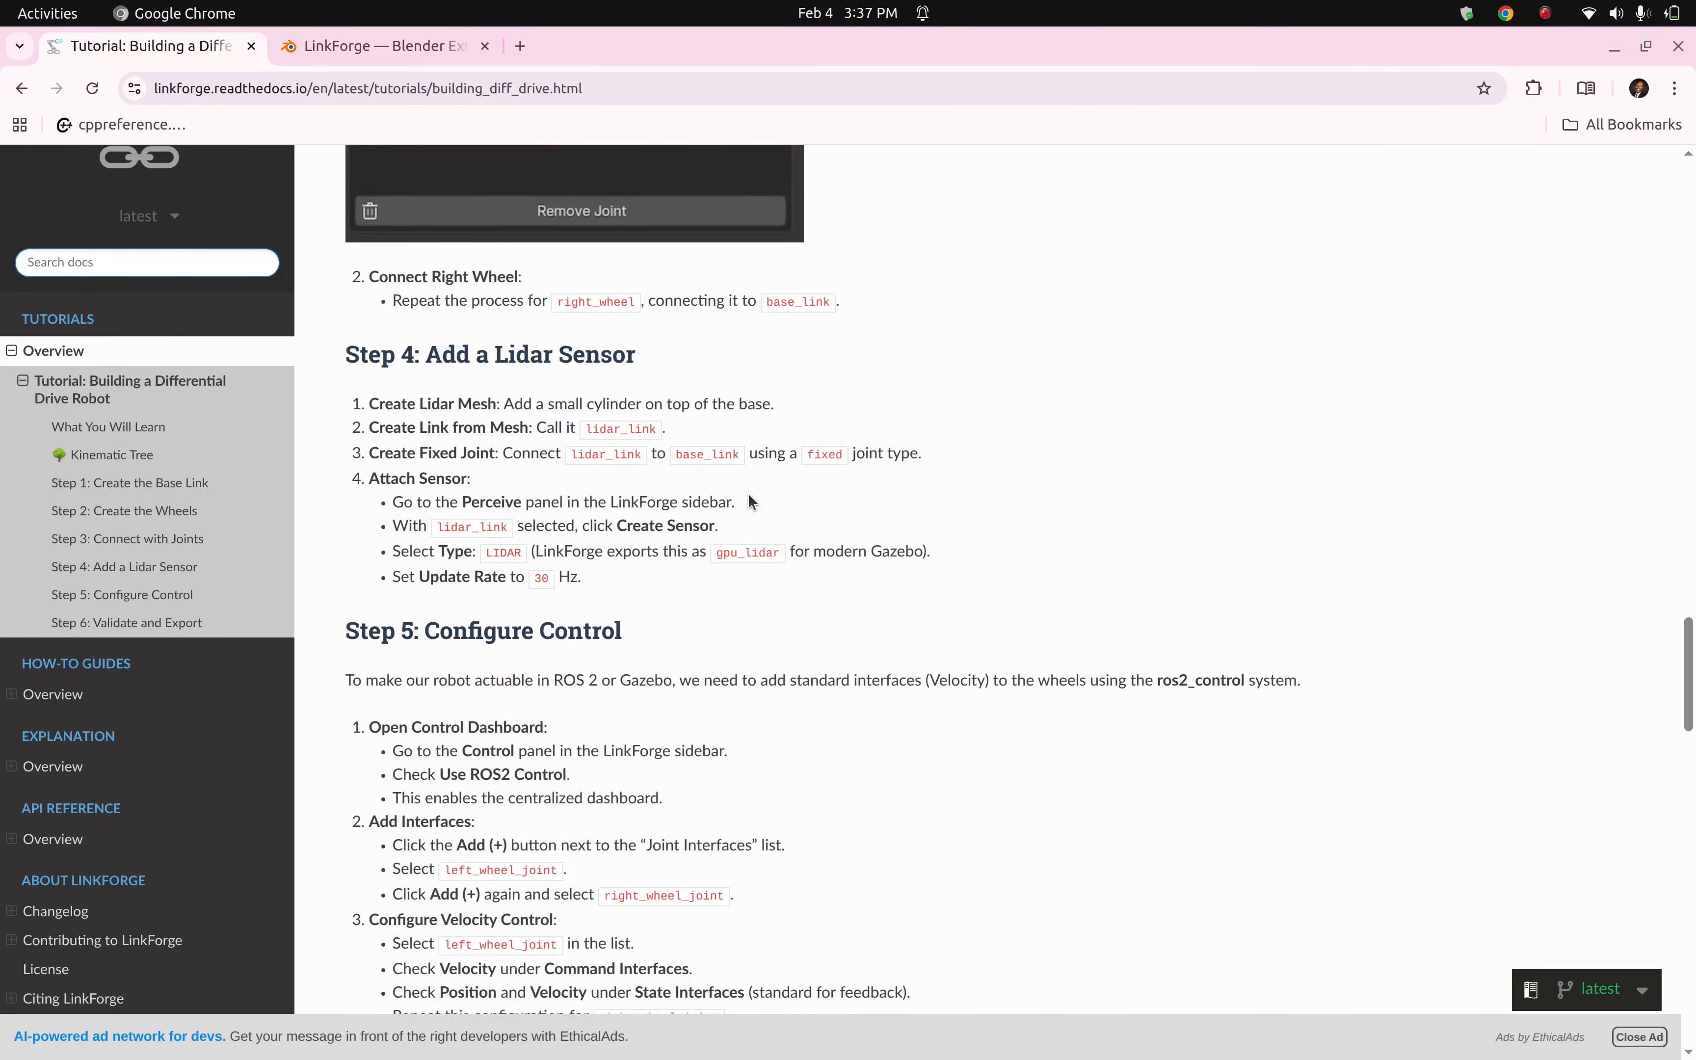
# Switch to Blender and use LinkForge to create a link named base_link from the robot's box-shaped body mesh.
pyautogui.hotkey('alt', 'Tab')
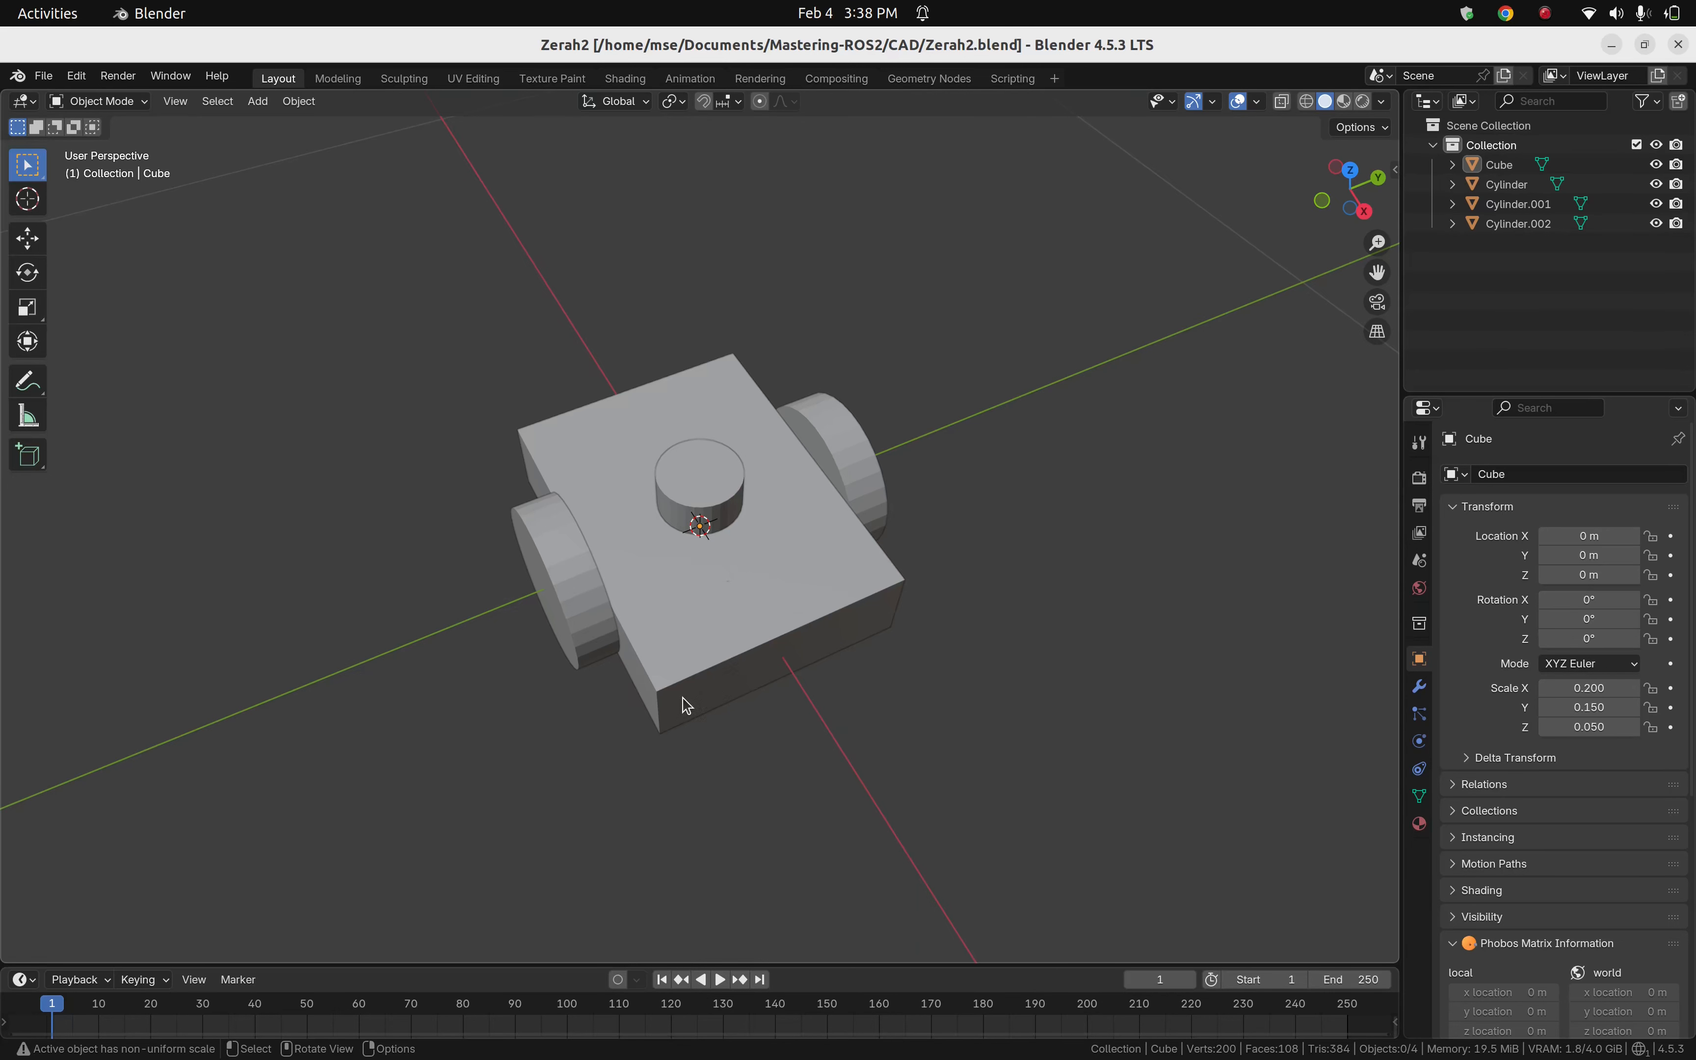
pyautogui.moveTo(684, 701); pyautogui.dragTo(798, 597, button='middle')
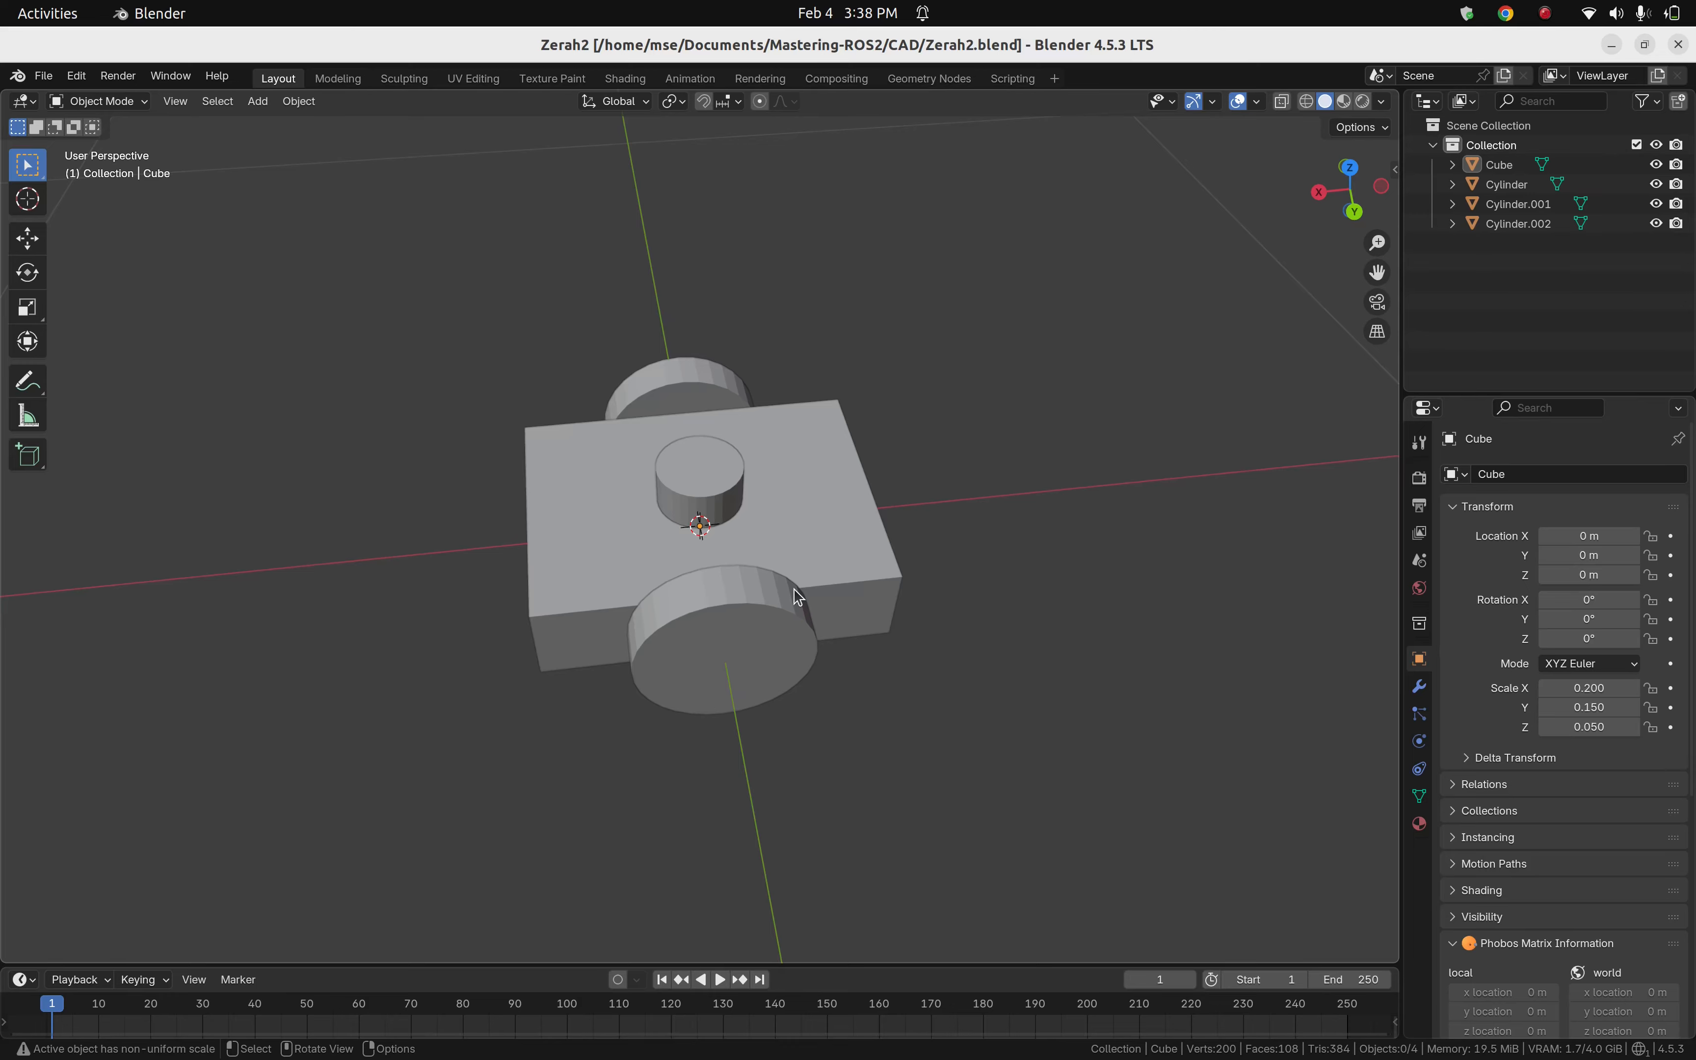
pyautogui.click(858, 573)
pyautogui.moveTo(858, 573); pyautogui.dragTo(693, 530, button='middle')
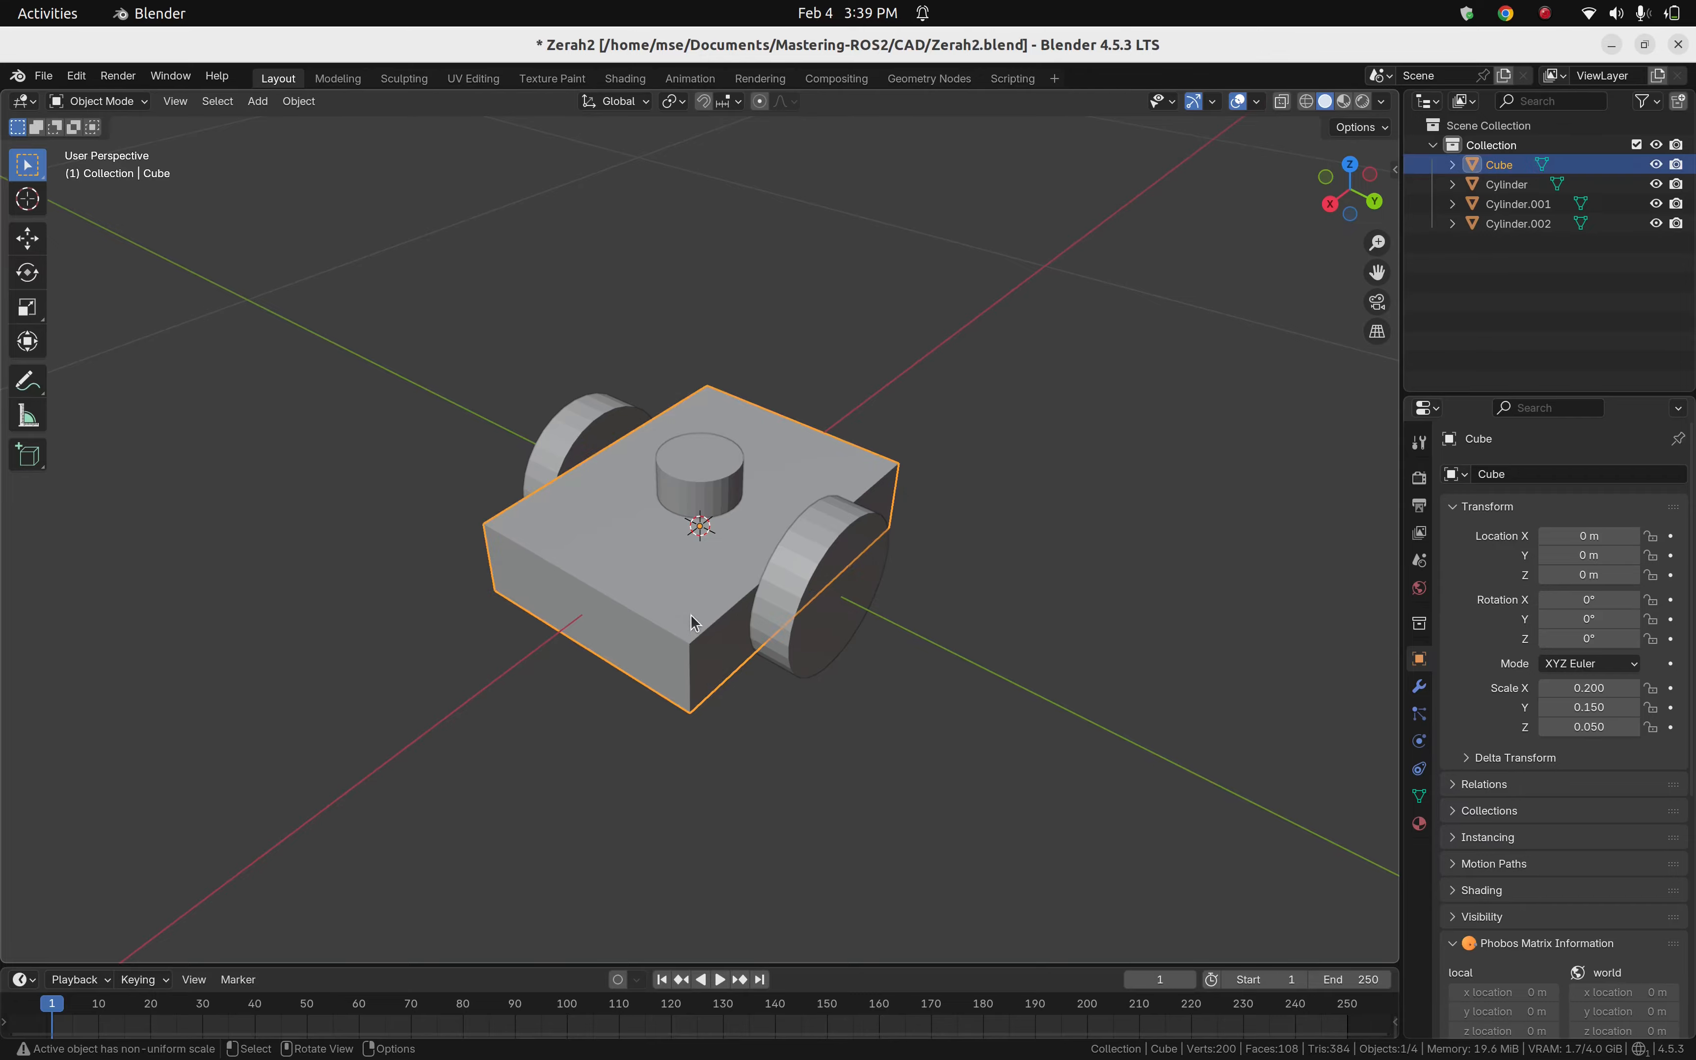
pyautogui.press('n')
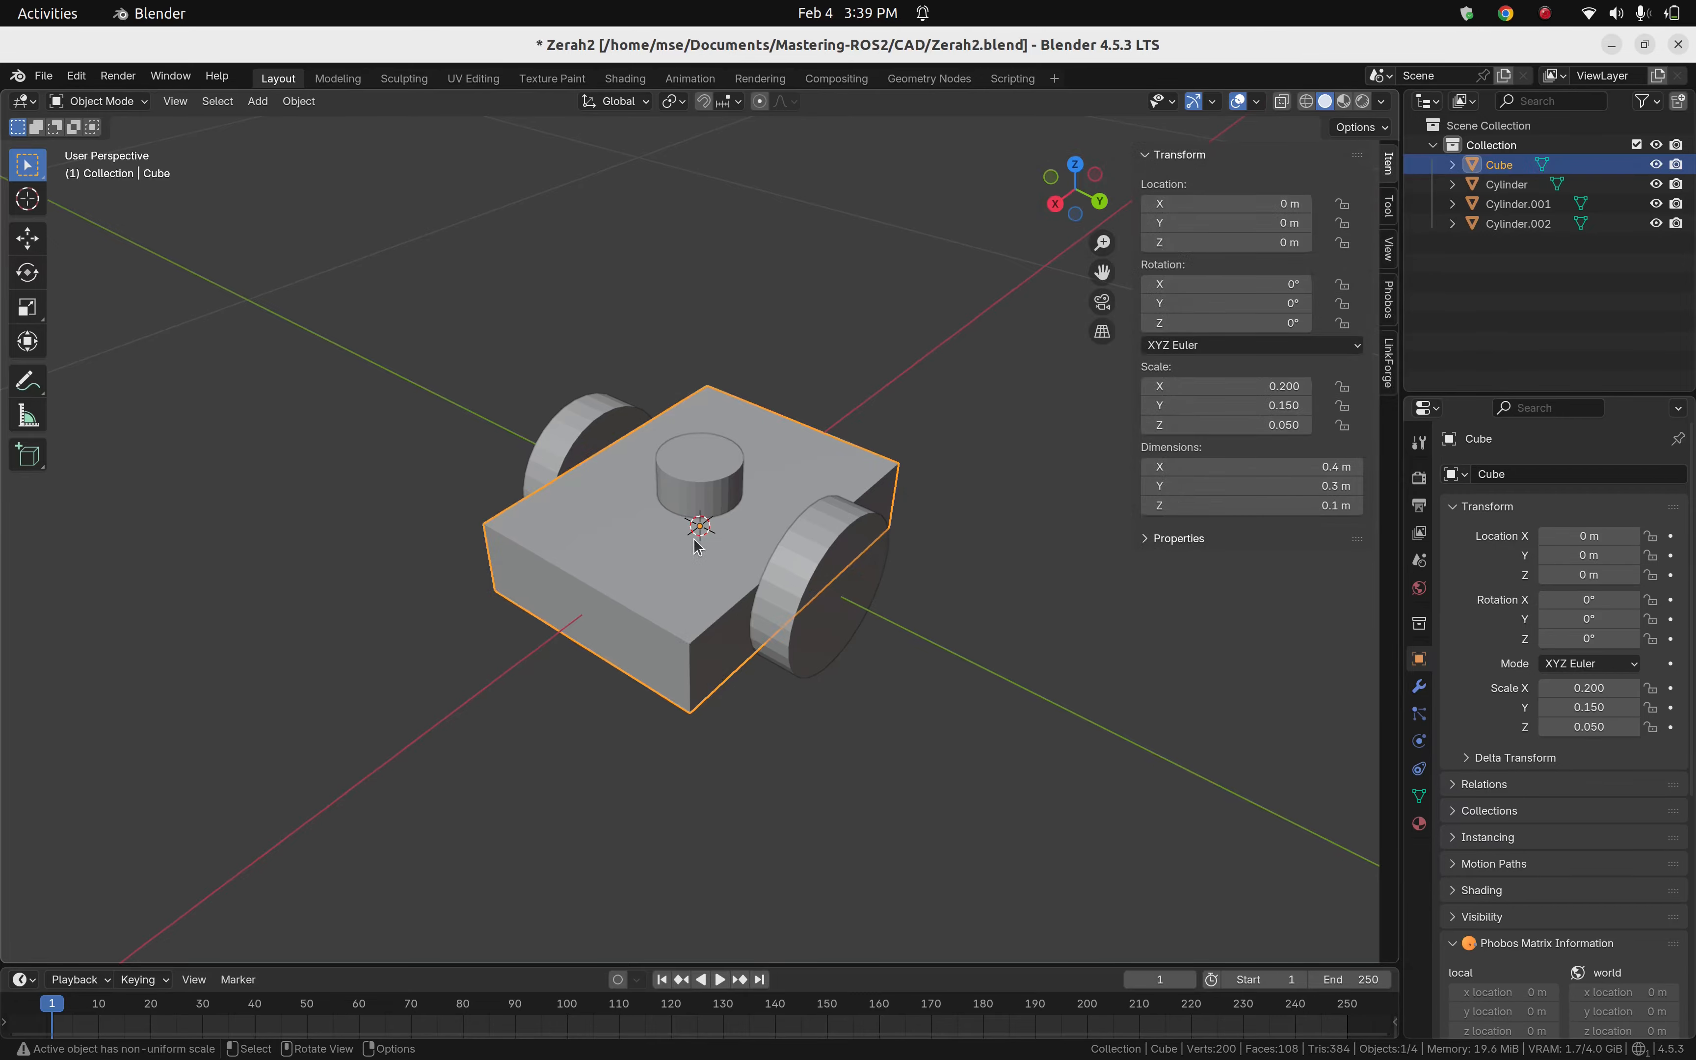
pyautogui.click(1387, 363)
pyautogui.click(1252, 294)
pyautogui.click(1246, 320)
pyautogui.press('BackSpace')
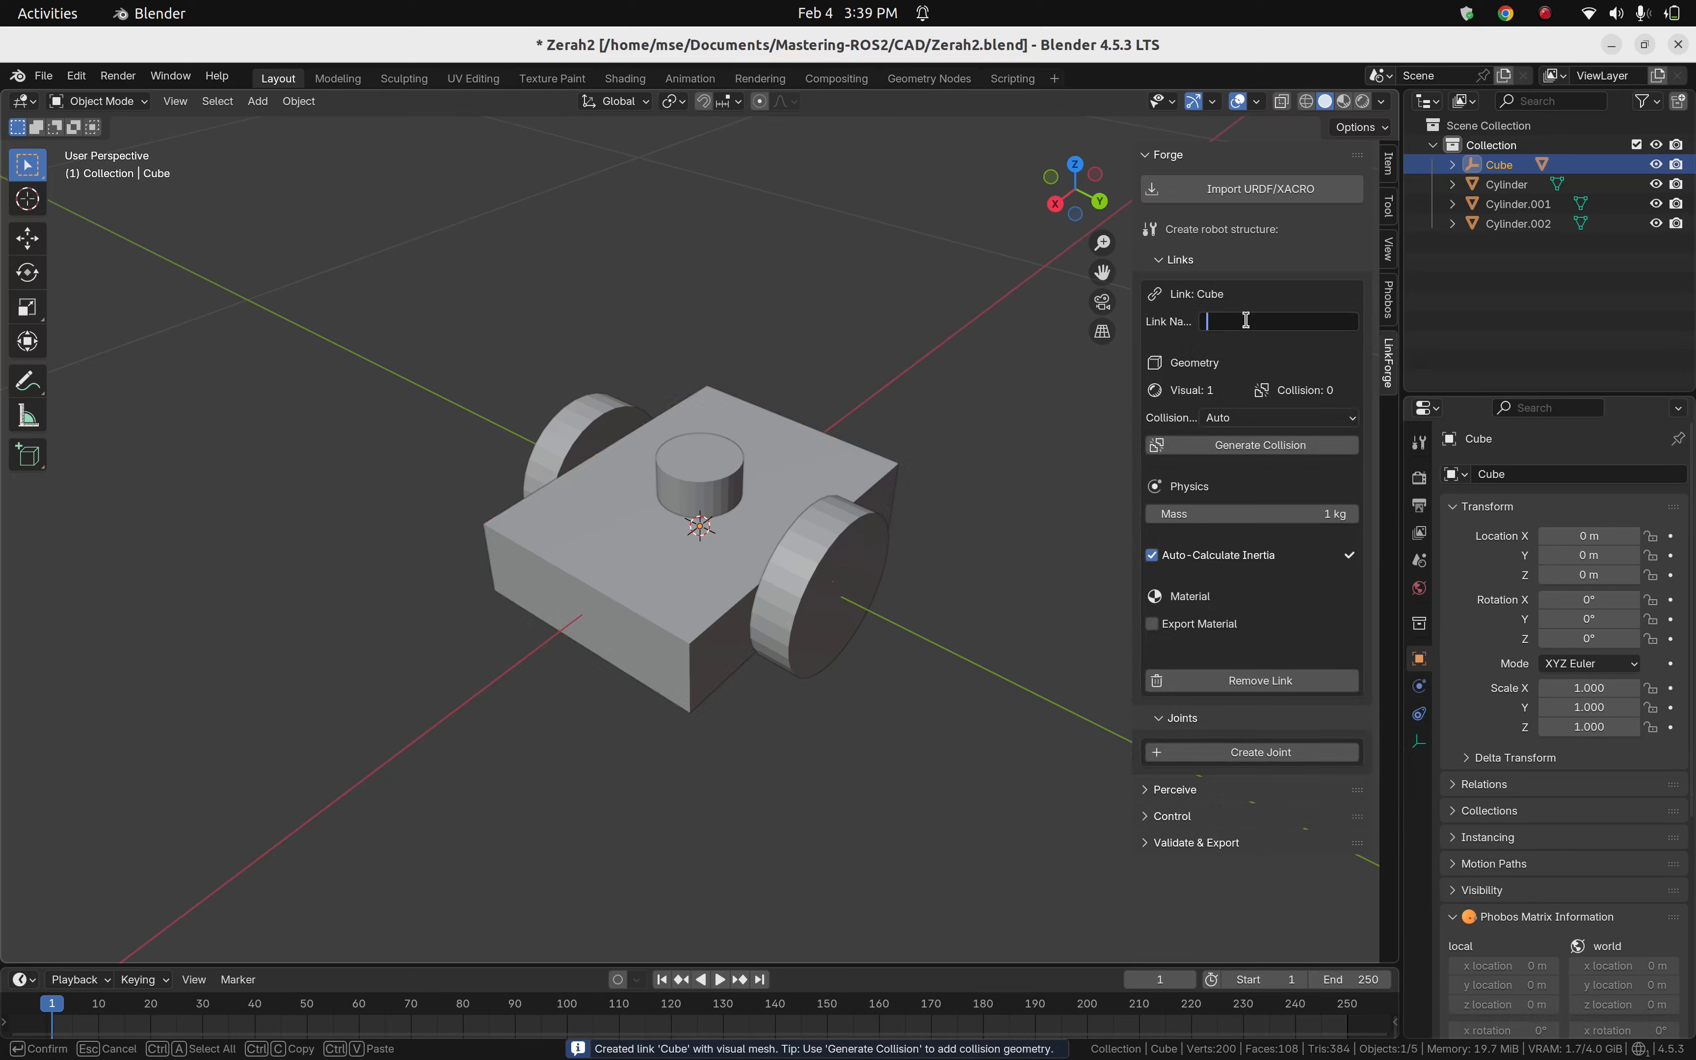
pyautogui.write('bas')
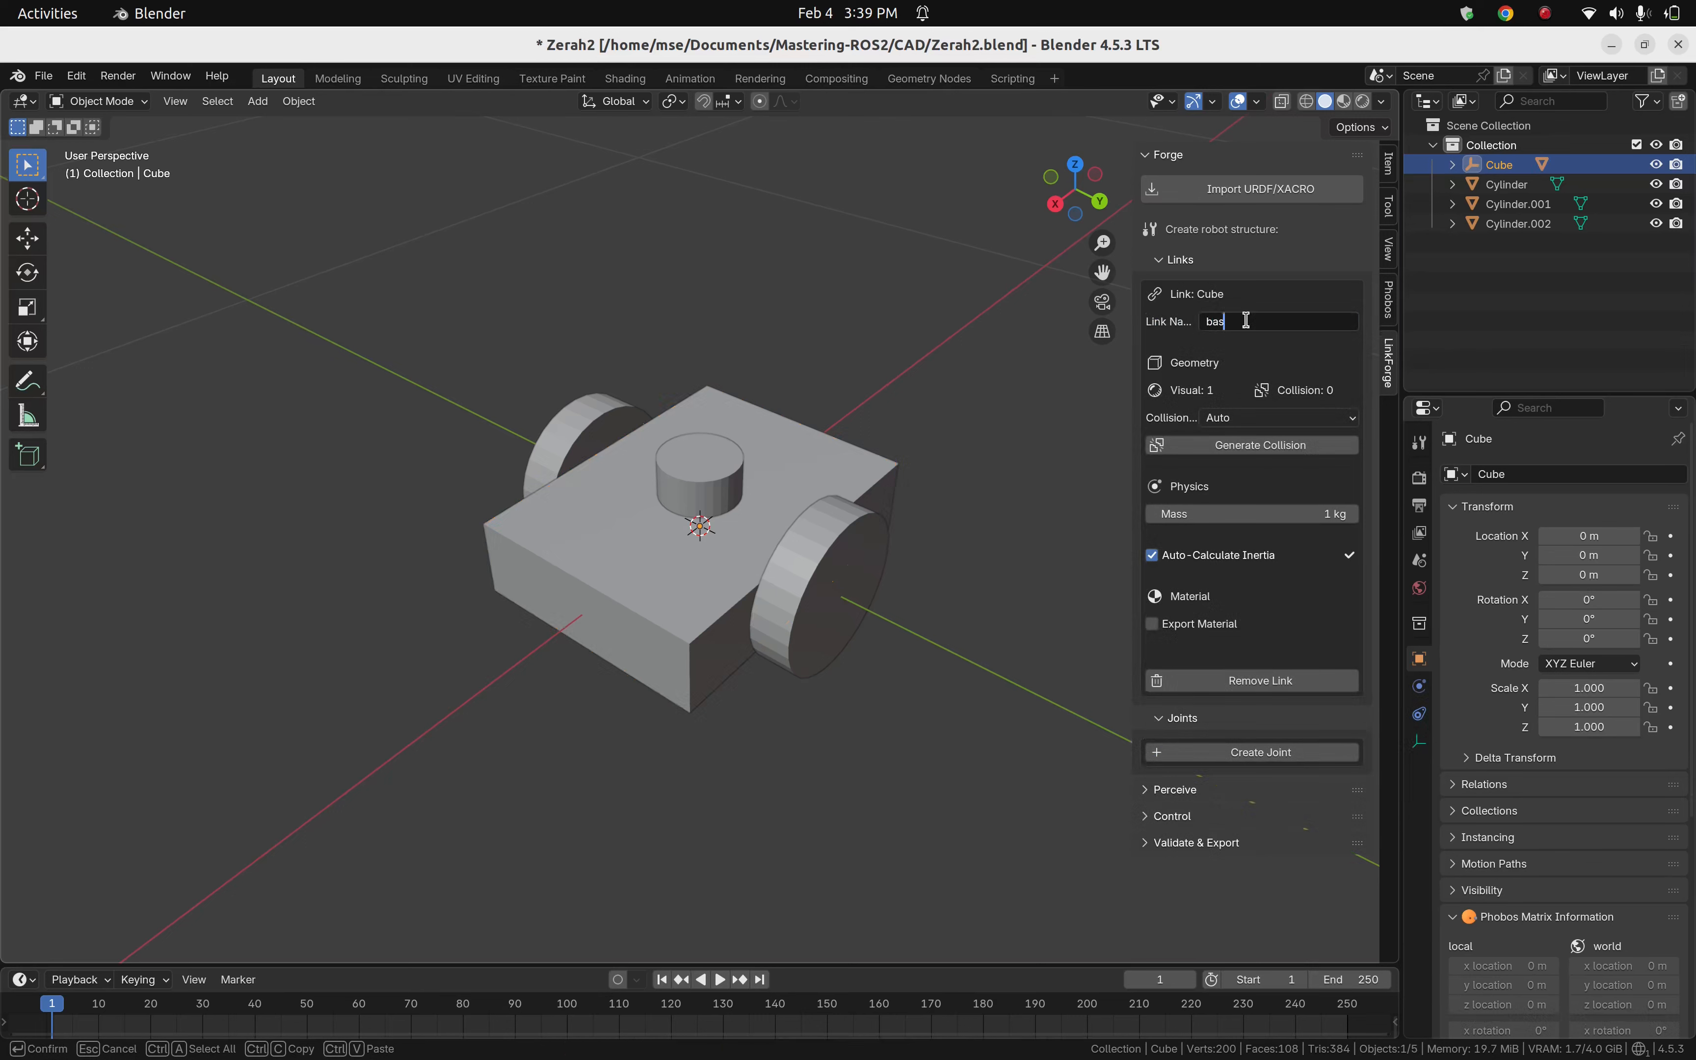
pyautogui.write('e_link')
pyautogui.press('Return')
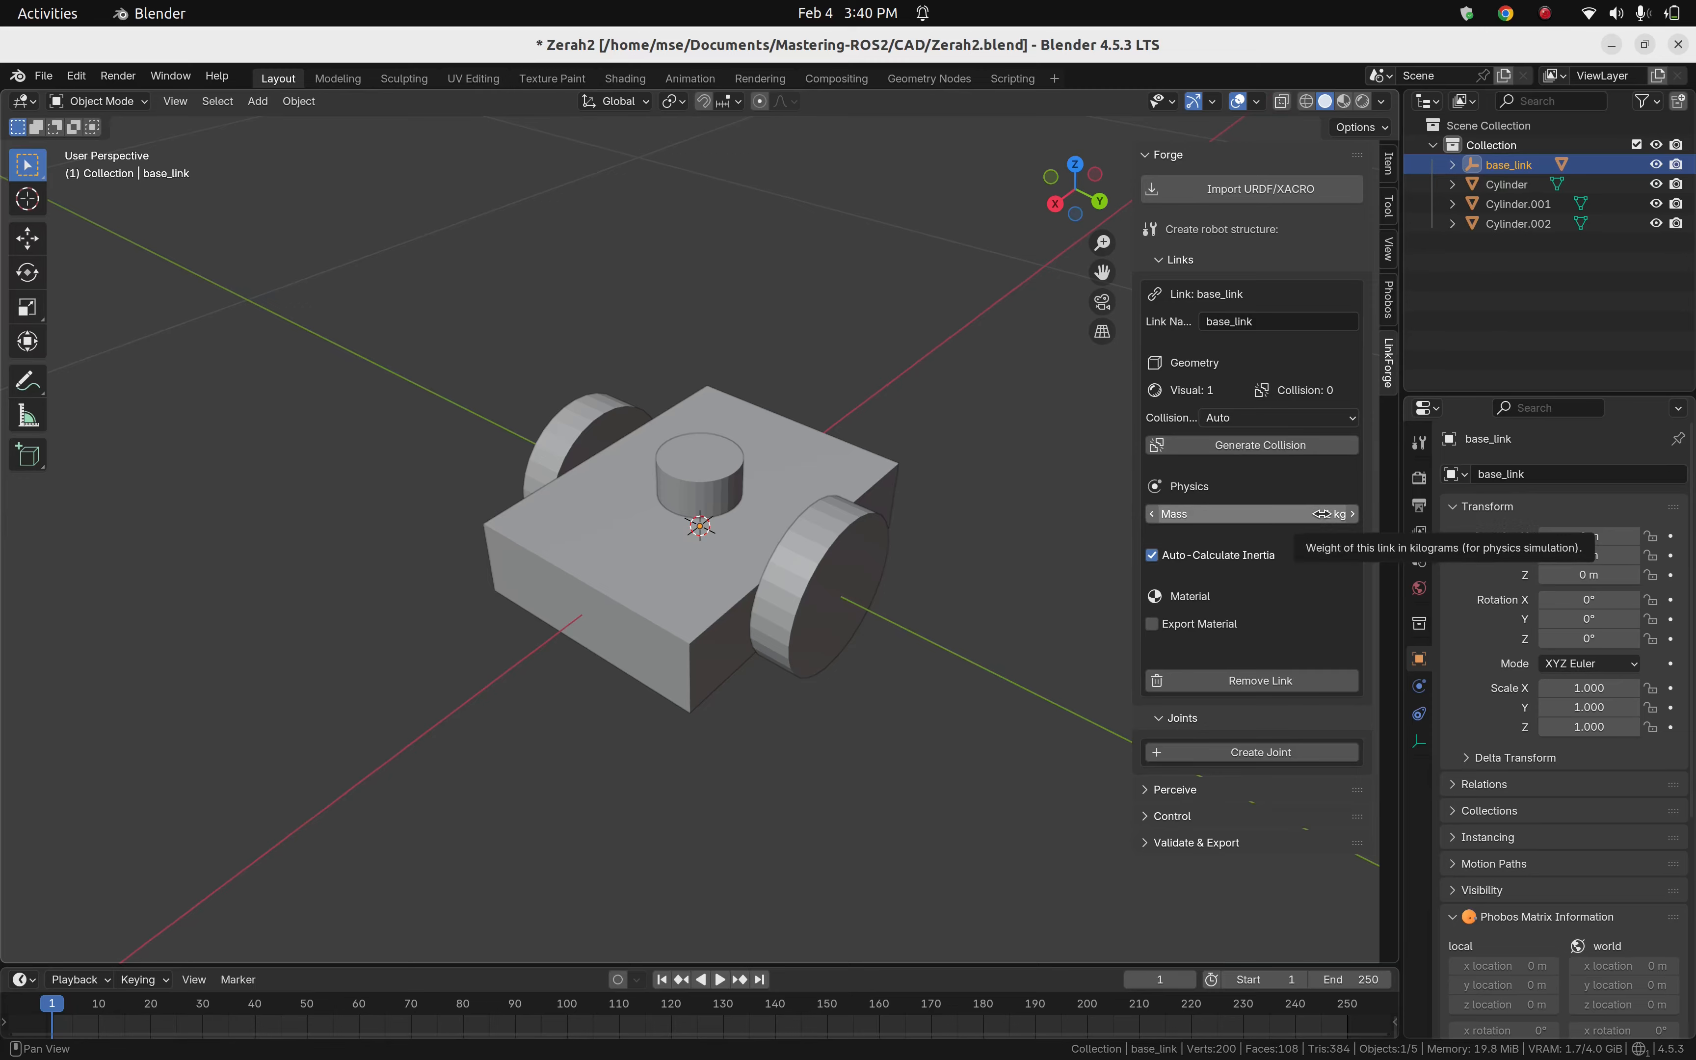
# Set the mass of base_link to 5 kg and generate its collision geometry with automatic type.
pyautogui.moveTo(1322, 514); pyautogui.dragTo(1353, 514)
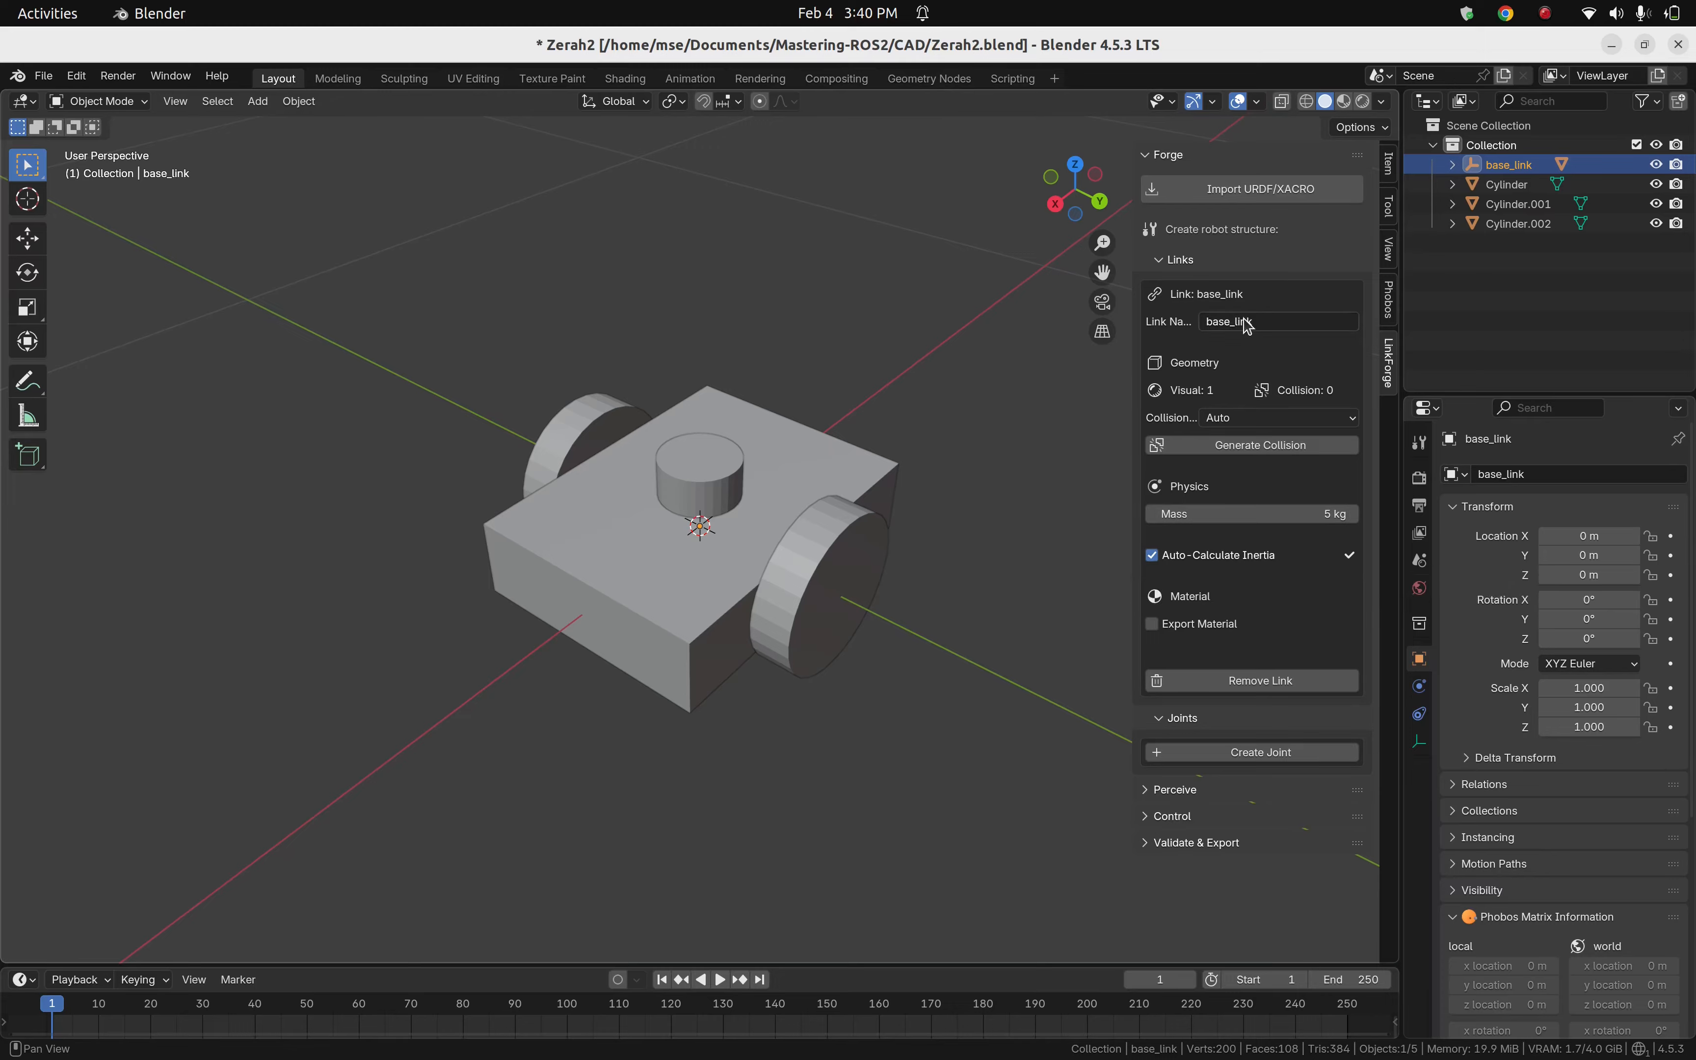
pyautogui.click(1258, 452)
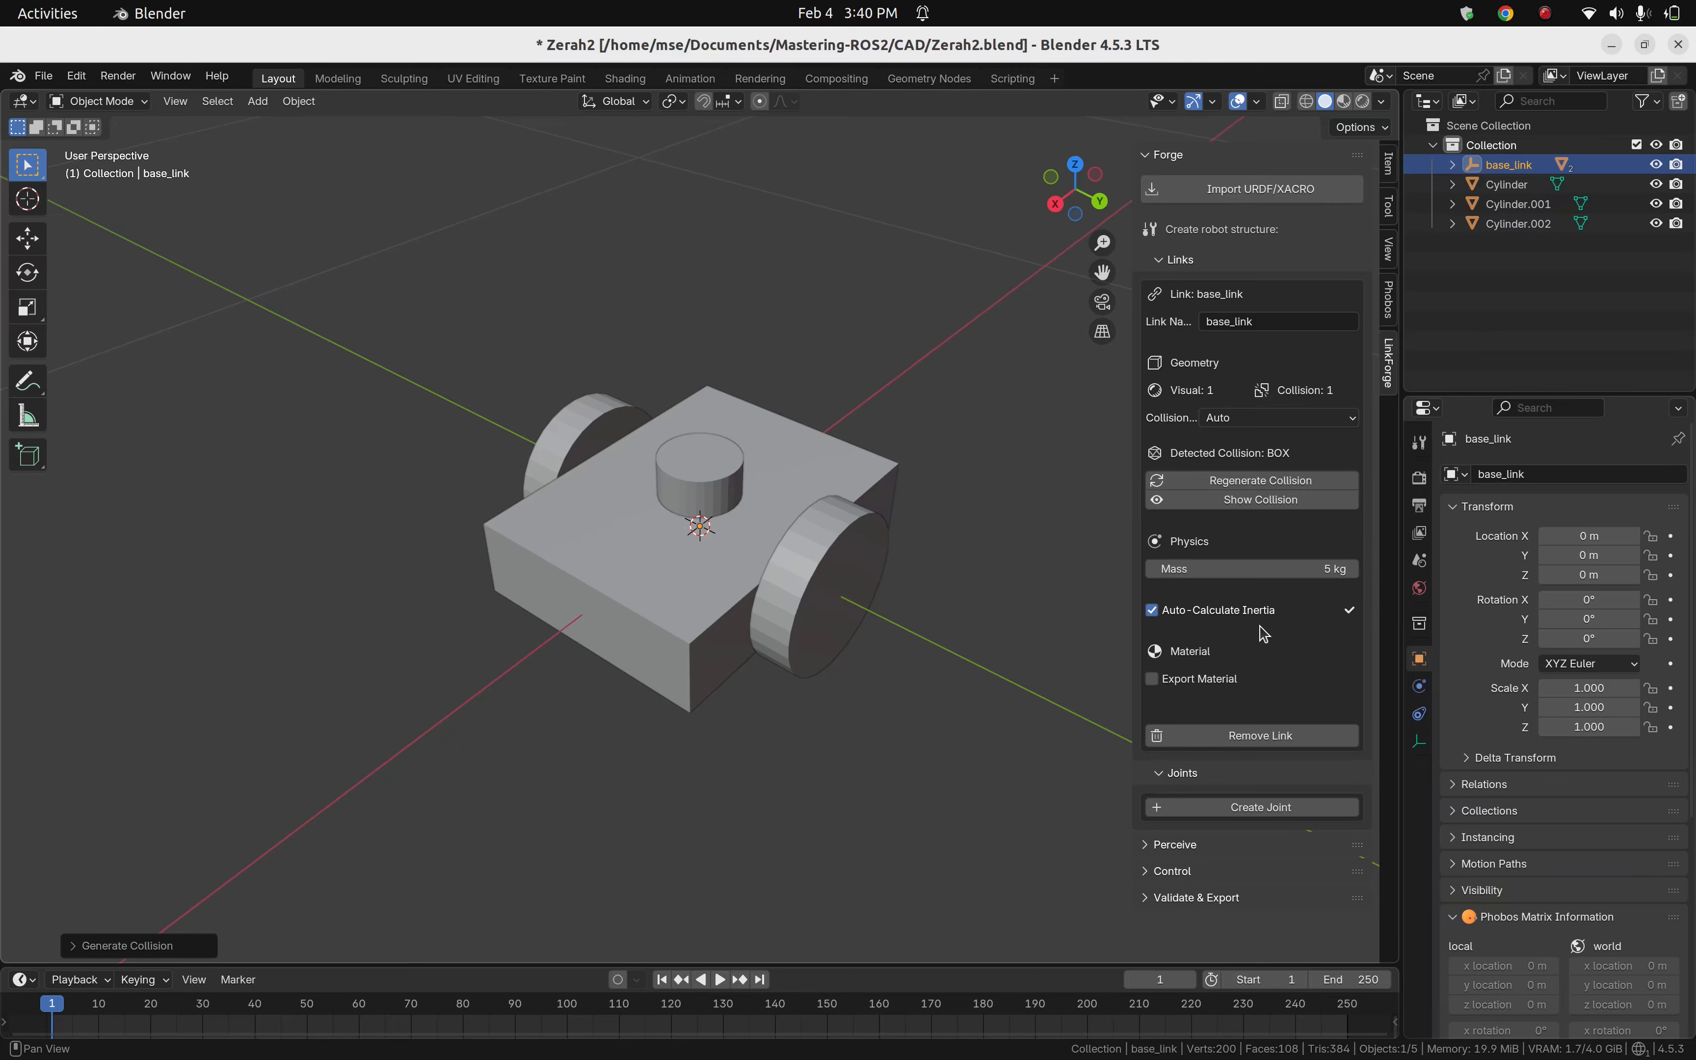
# Create a right_wheel link from the wheel cylinder at Y 0.175 m, with a 0.5 kg mass and generated collision geometry.
pyautogui.click(799, 595)
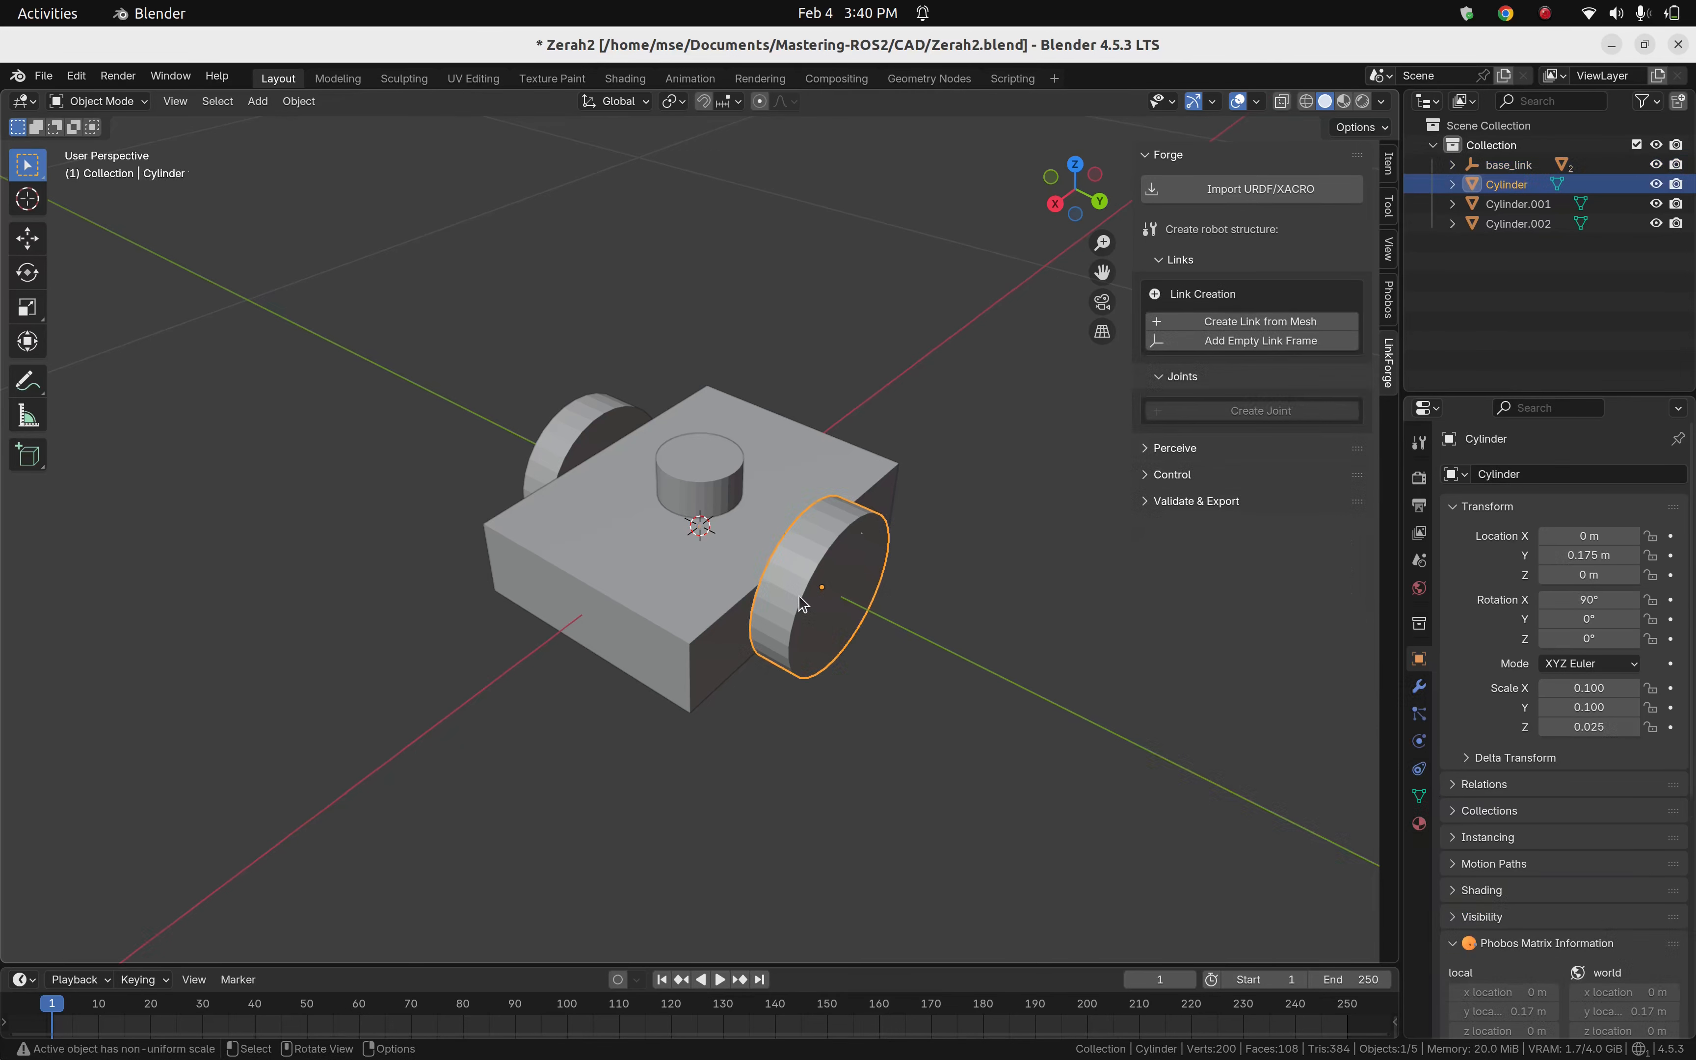
pyautogui.doubleClick(1265, 322)
pyautogui.write('right_wheel')
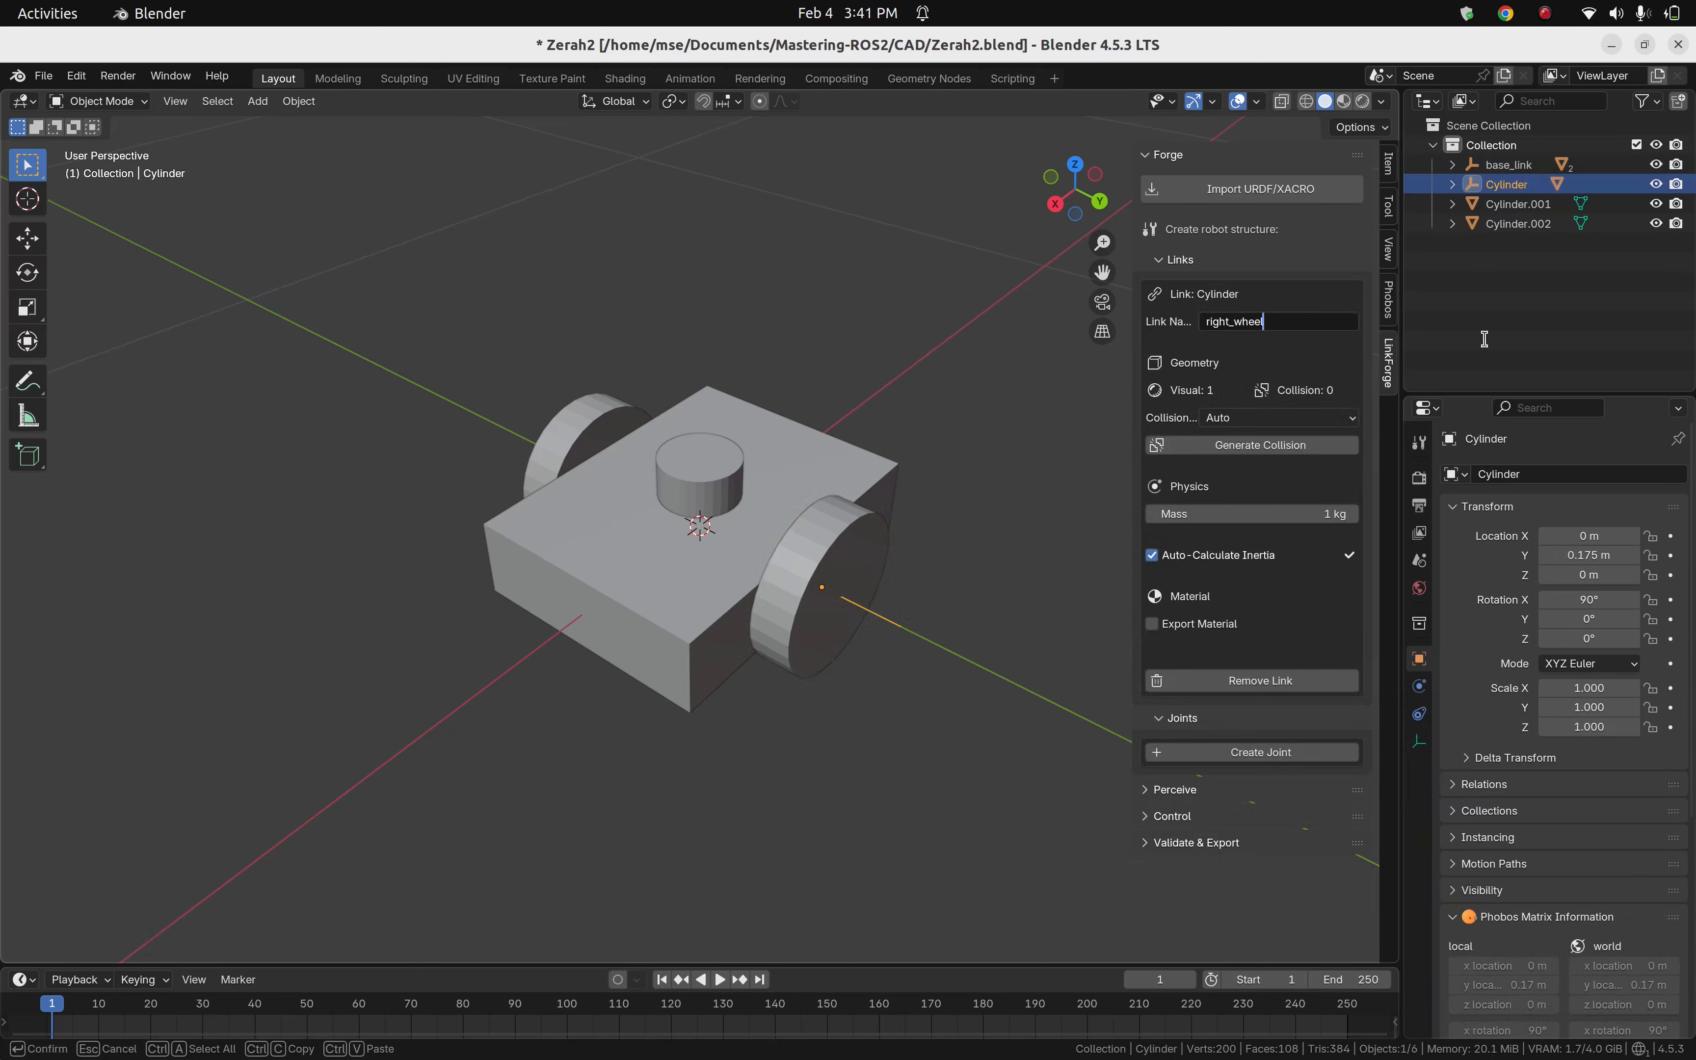
pyautogui.press('Return')
pyautogui.click(1260, 445)
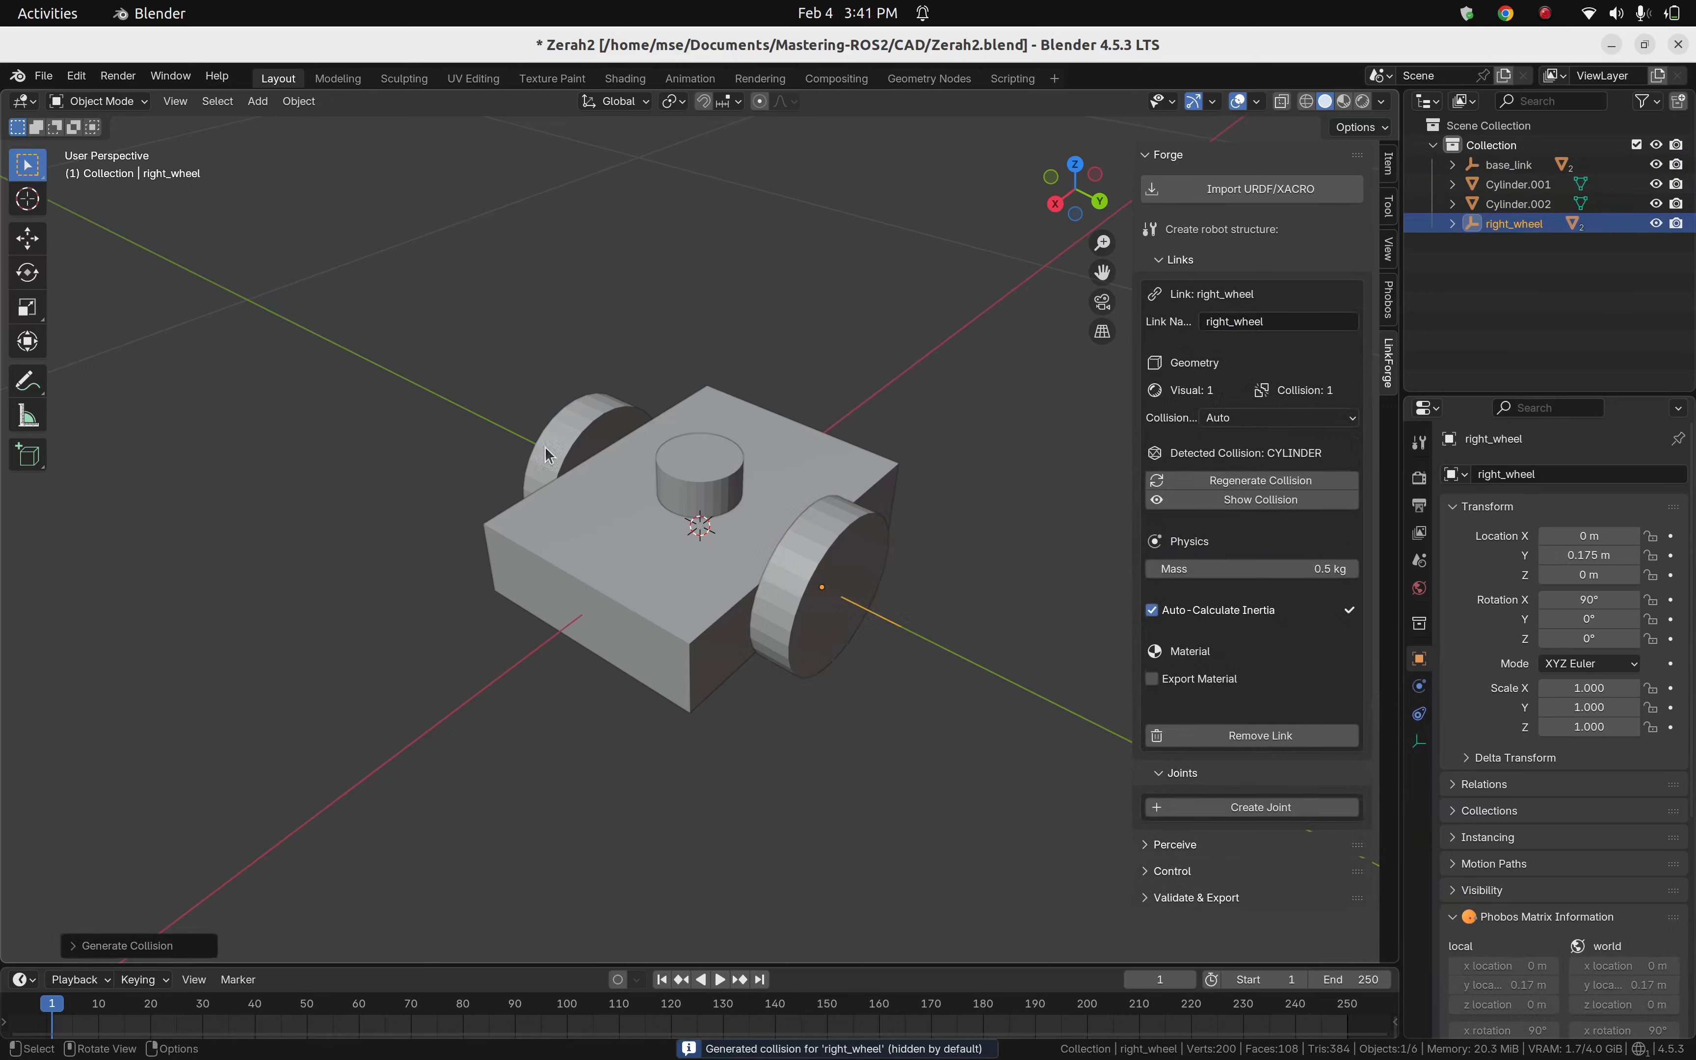
# Create a link named left_wheel from the wheel mesh on the opposite side of the body.
pyautogui.click(551, 456)
pyautogui.click(1311, 322)
pyautogui.doubleClick(1287, 322)
pyautogui.write('left_wheel')
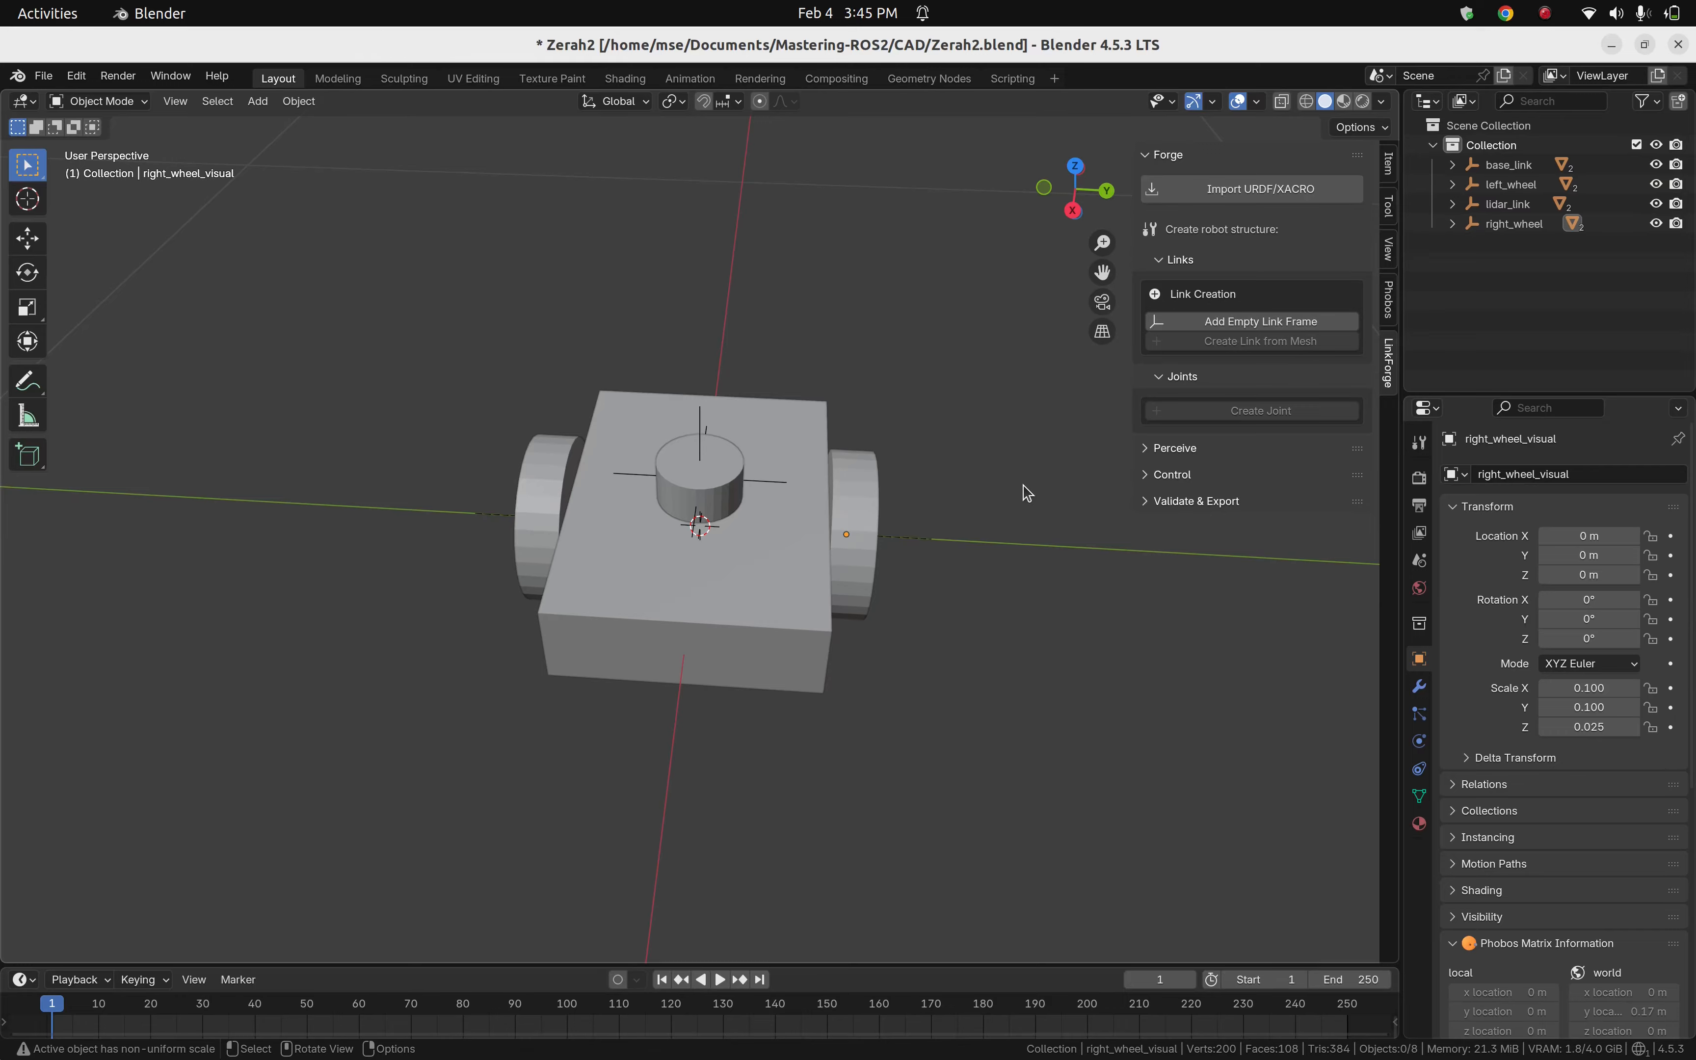
# Create a joint on right_wheel with type Continuous, base_link as parent link, and Y as its rotation axis.
pyautogui.click(858, 510)
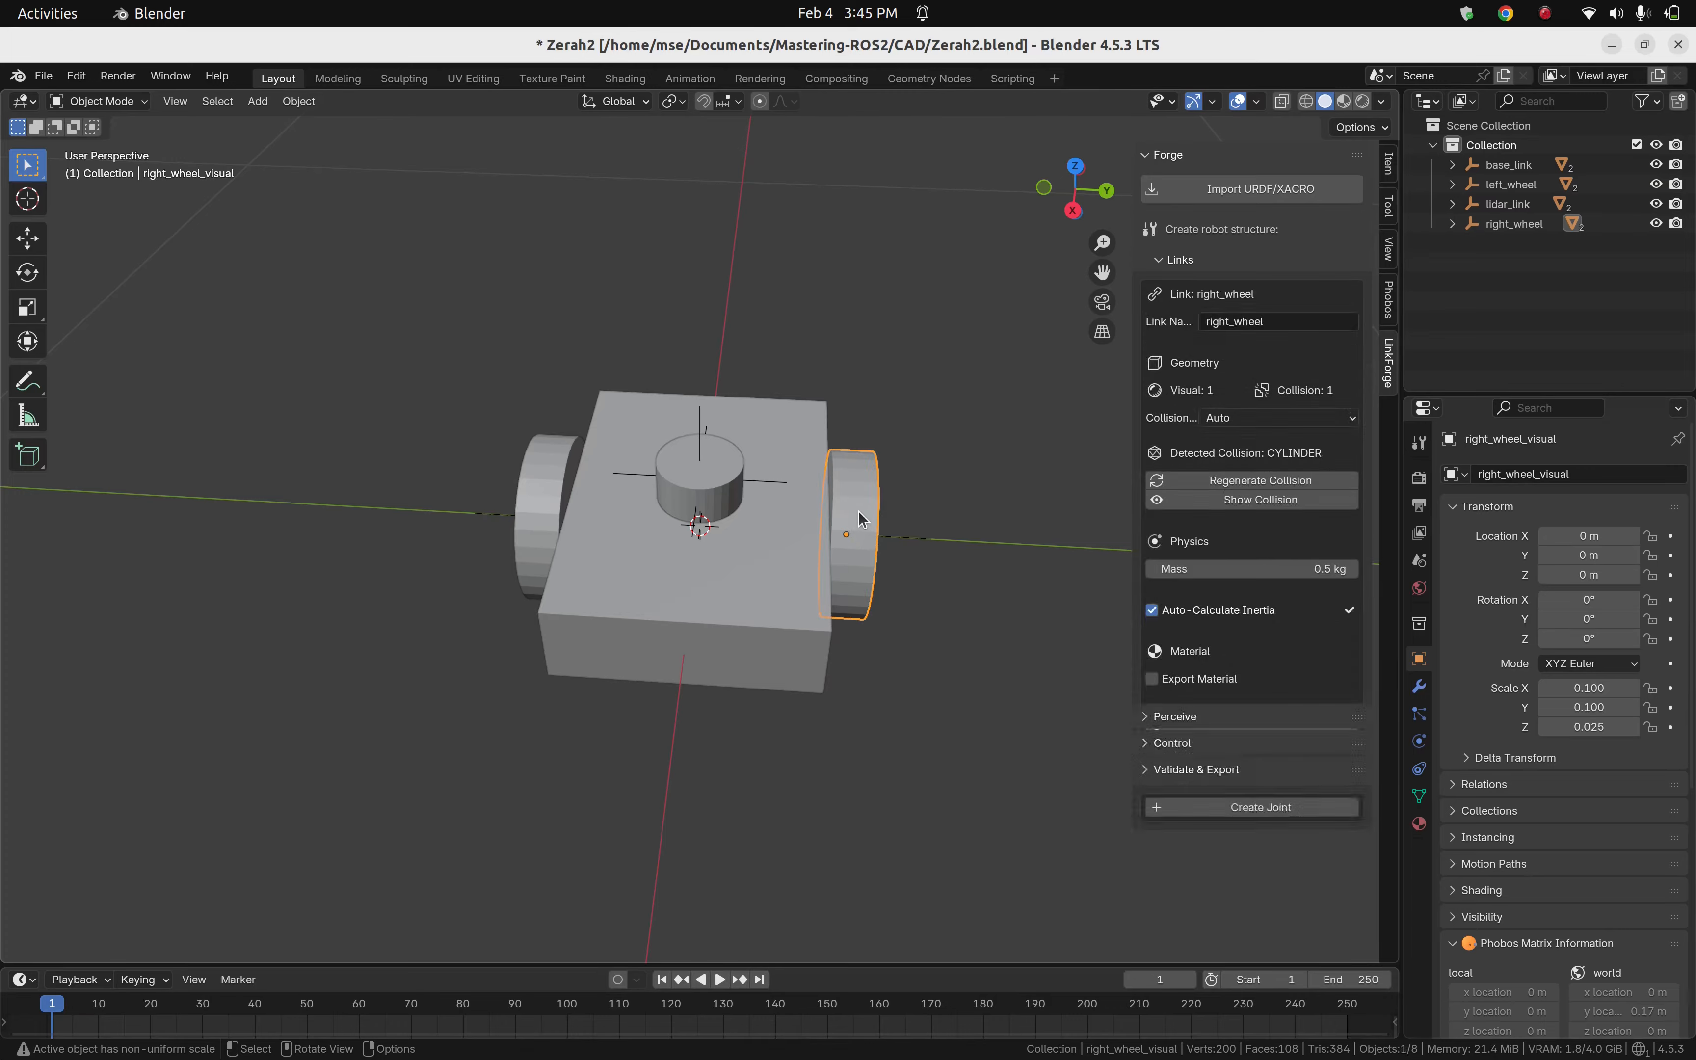
pyautogui.click(1274, 810)
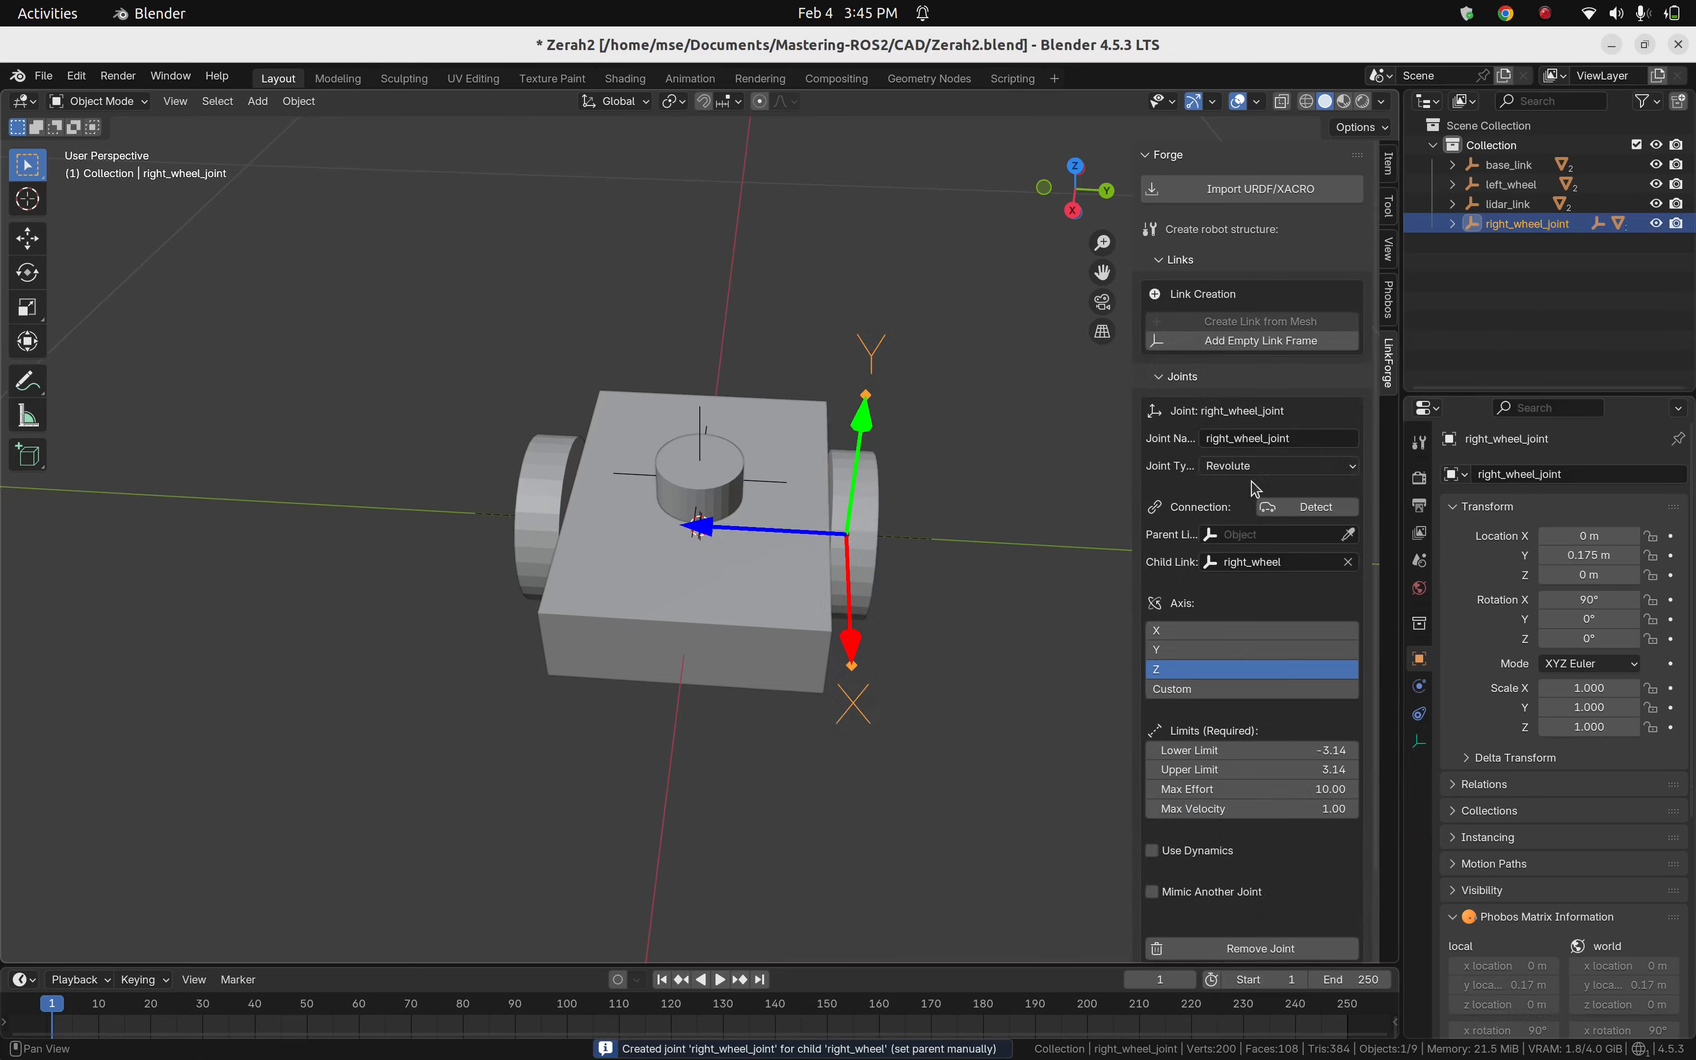
pyautogui.click(1295, 468)
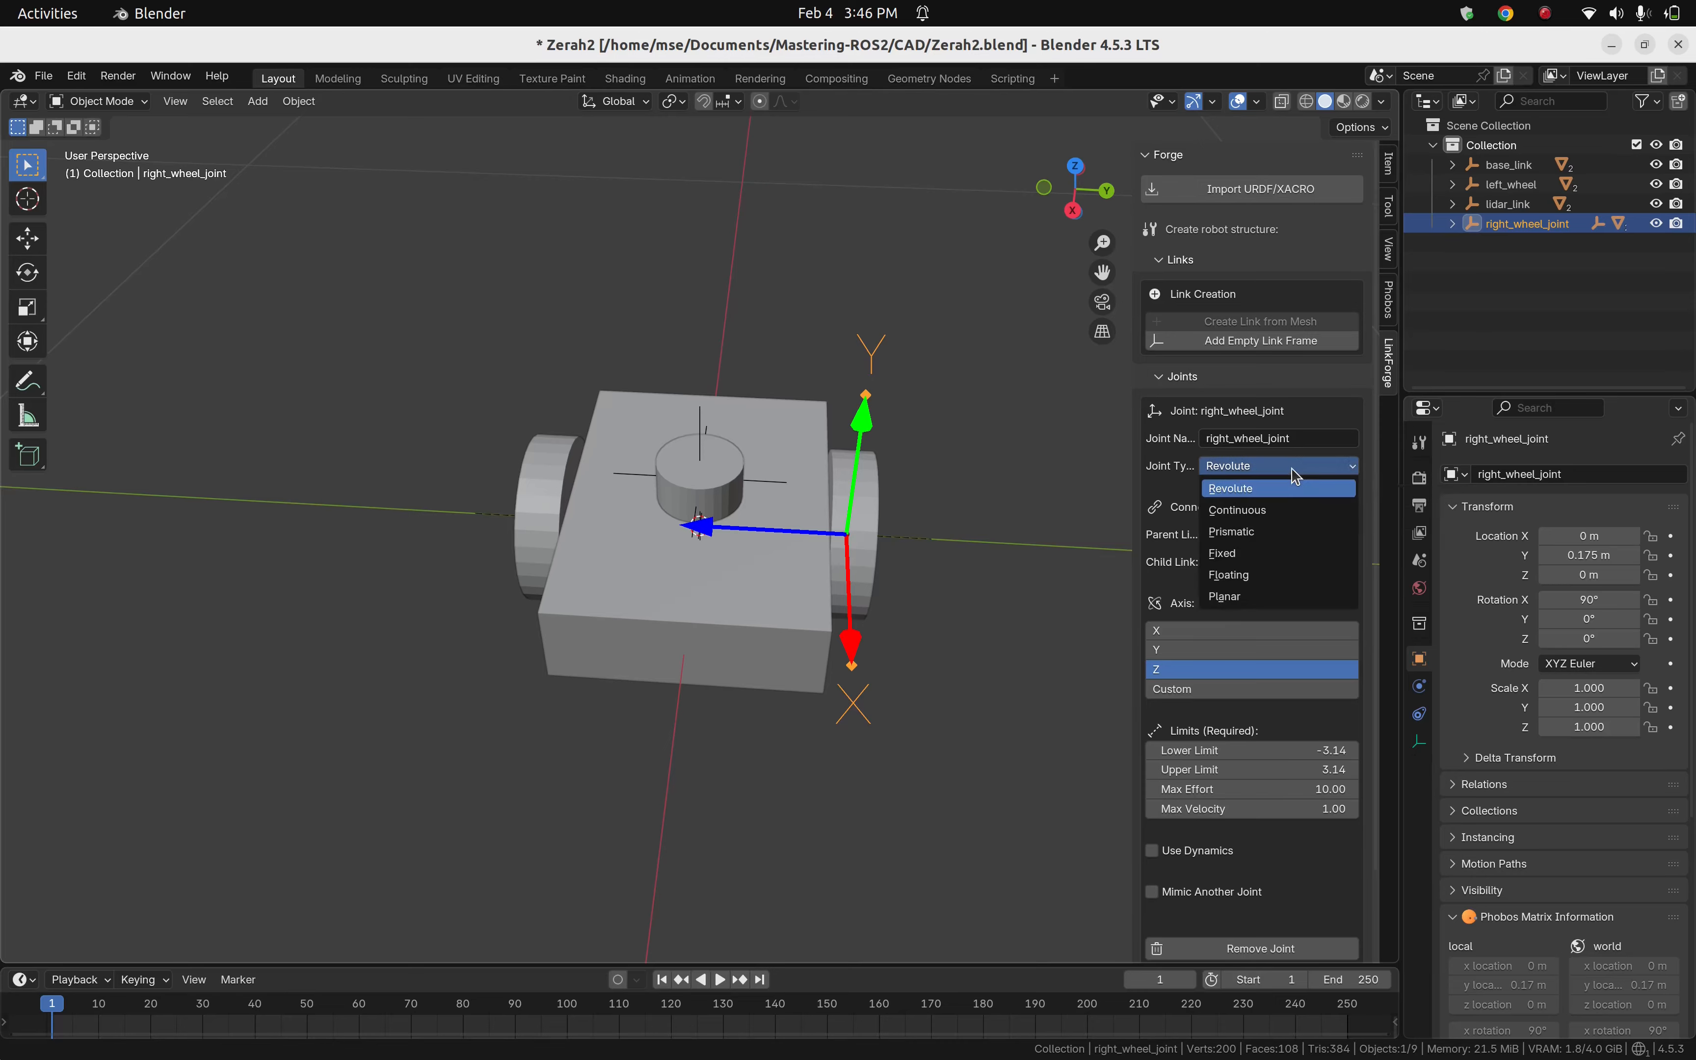
pyautogui.click(1282, 517)
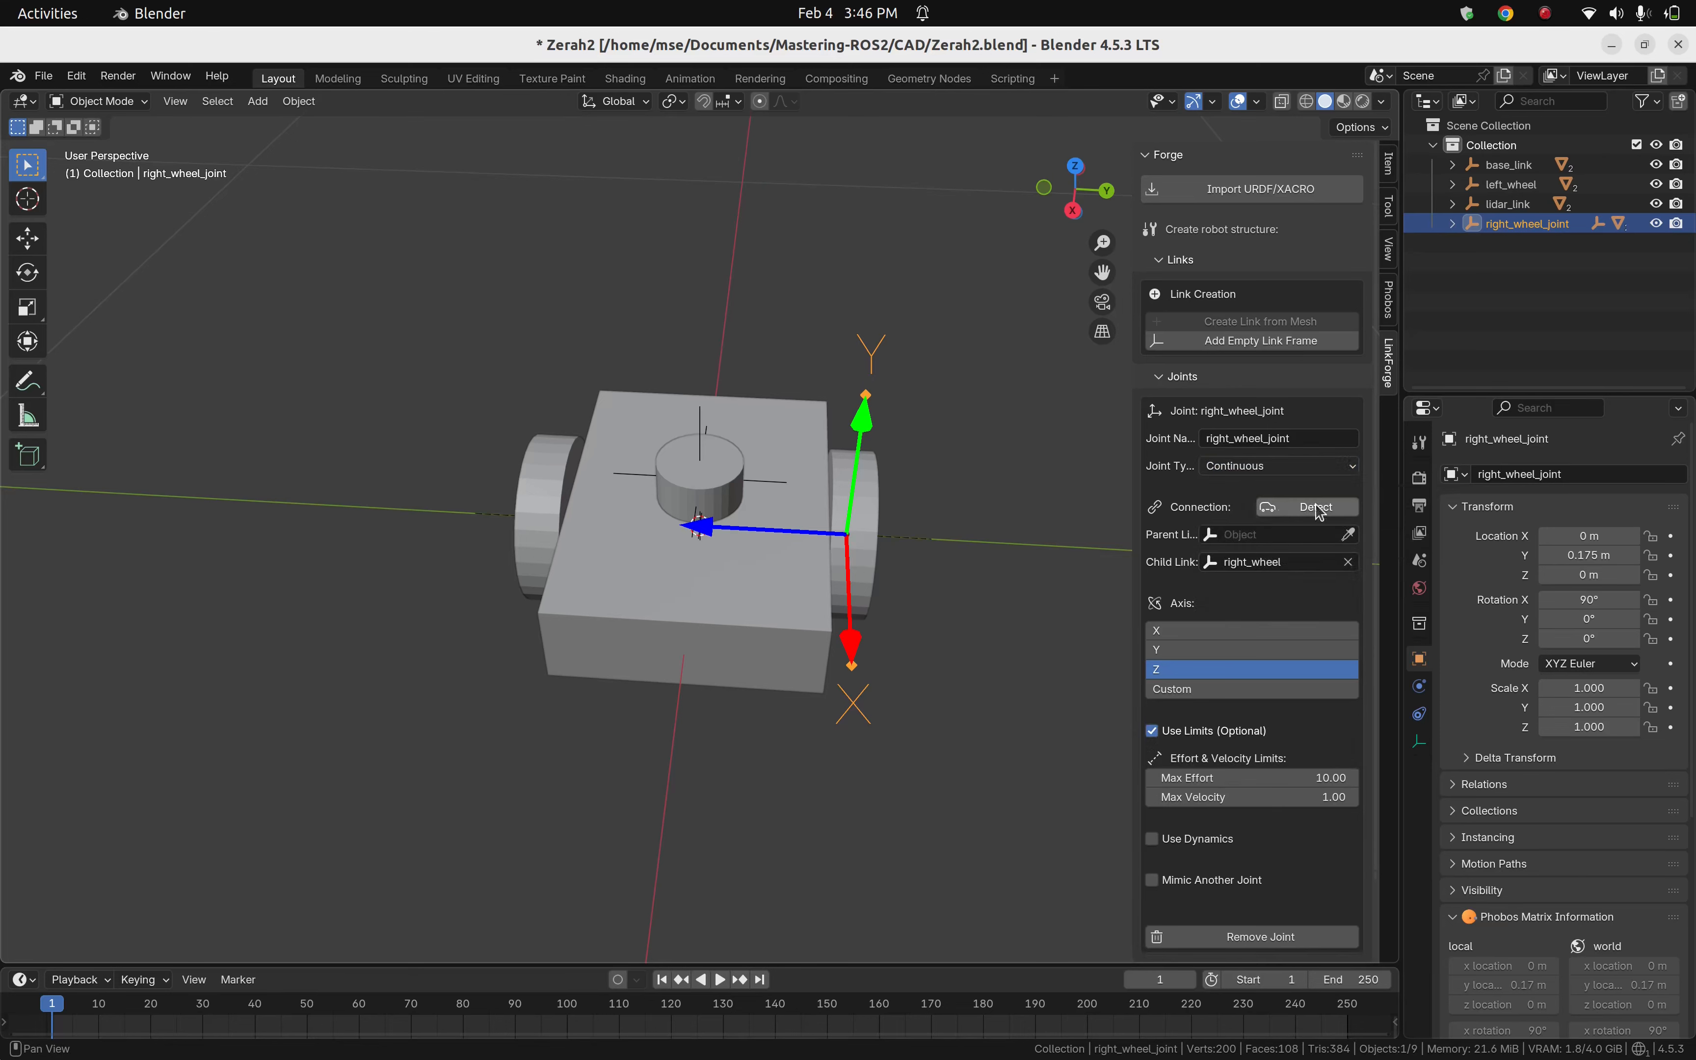
pyautogui.click(1266, 536)
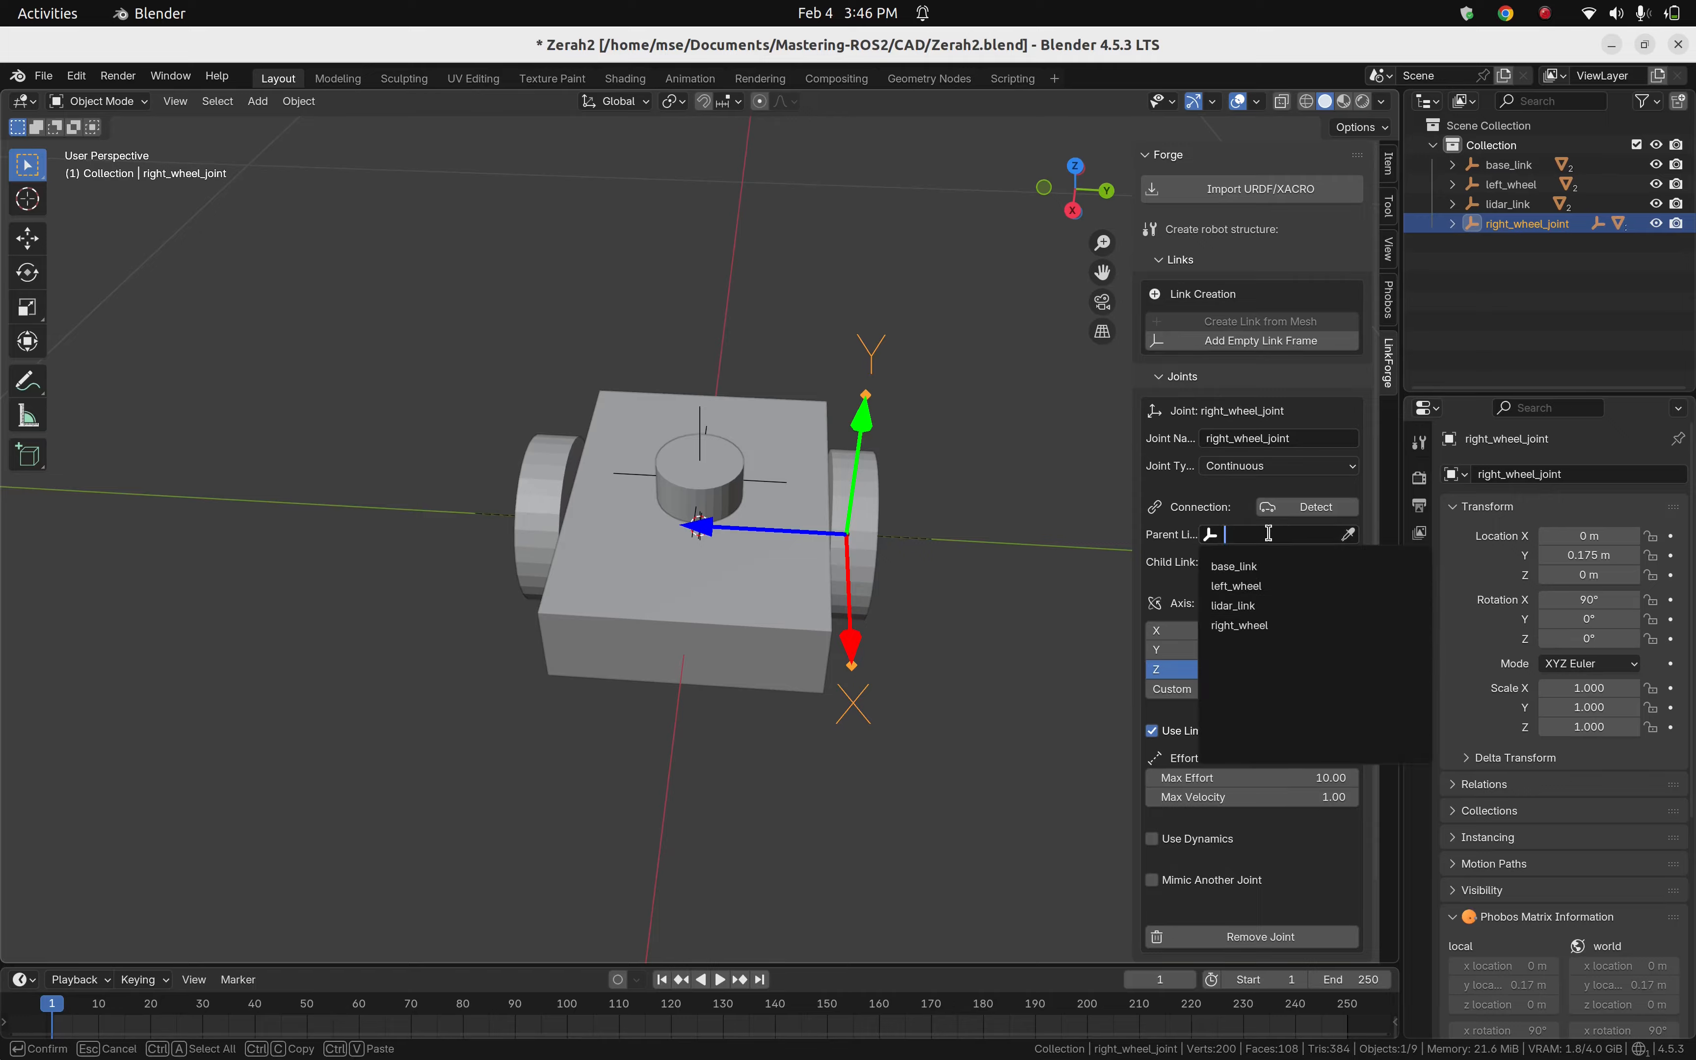
pyautogui.click(1262, 566)
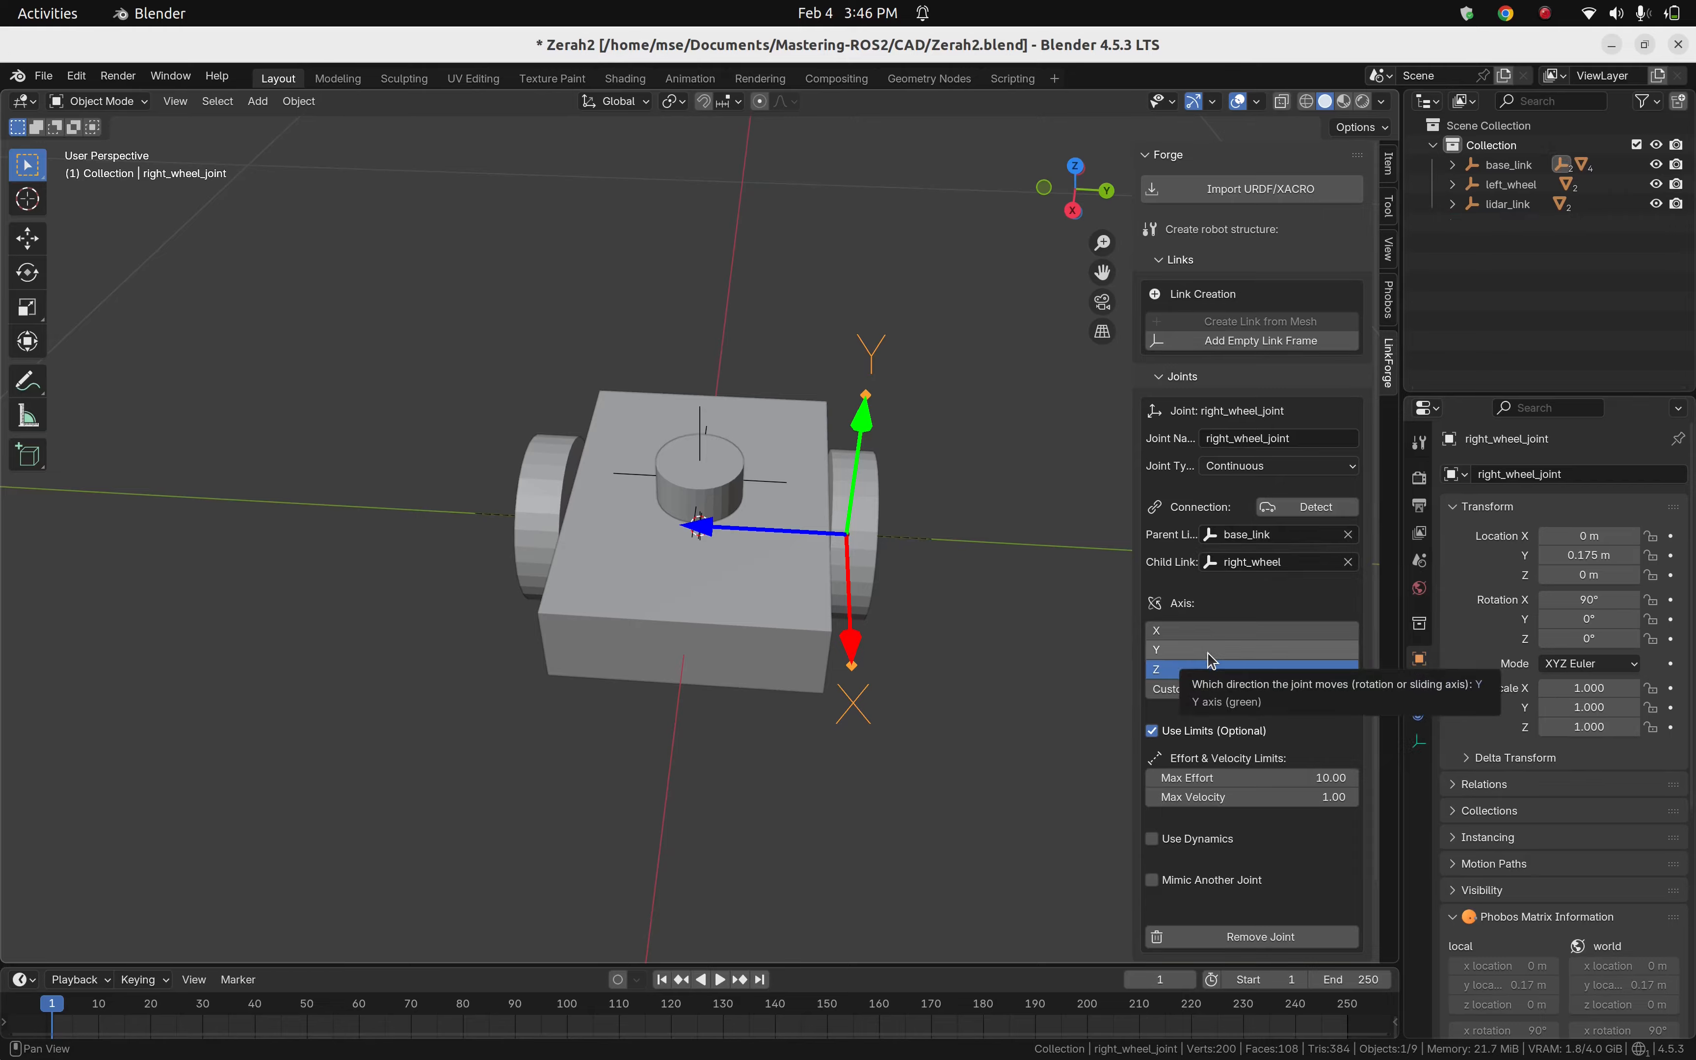
pyautogui.click(1203, 633)
pyautogui.click(1203, 650)
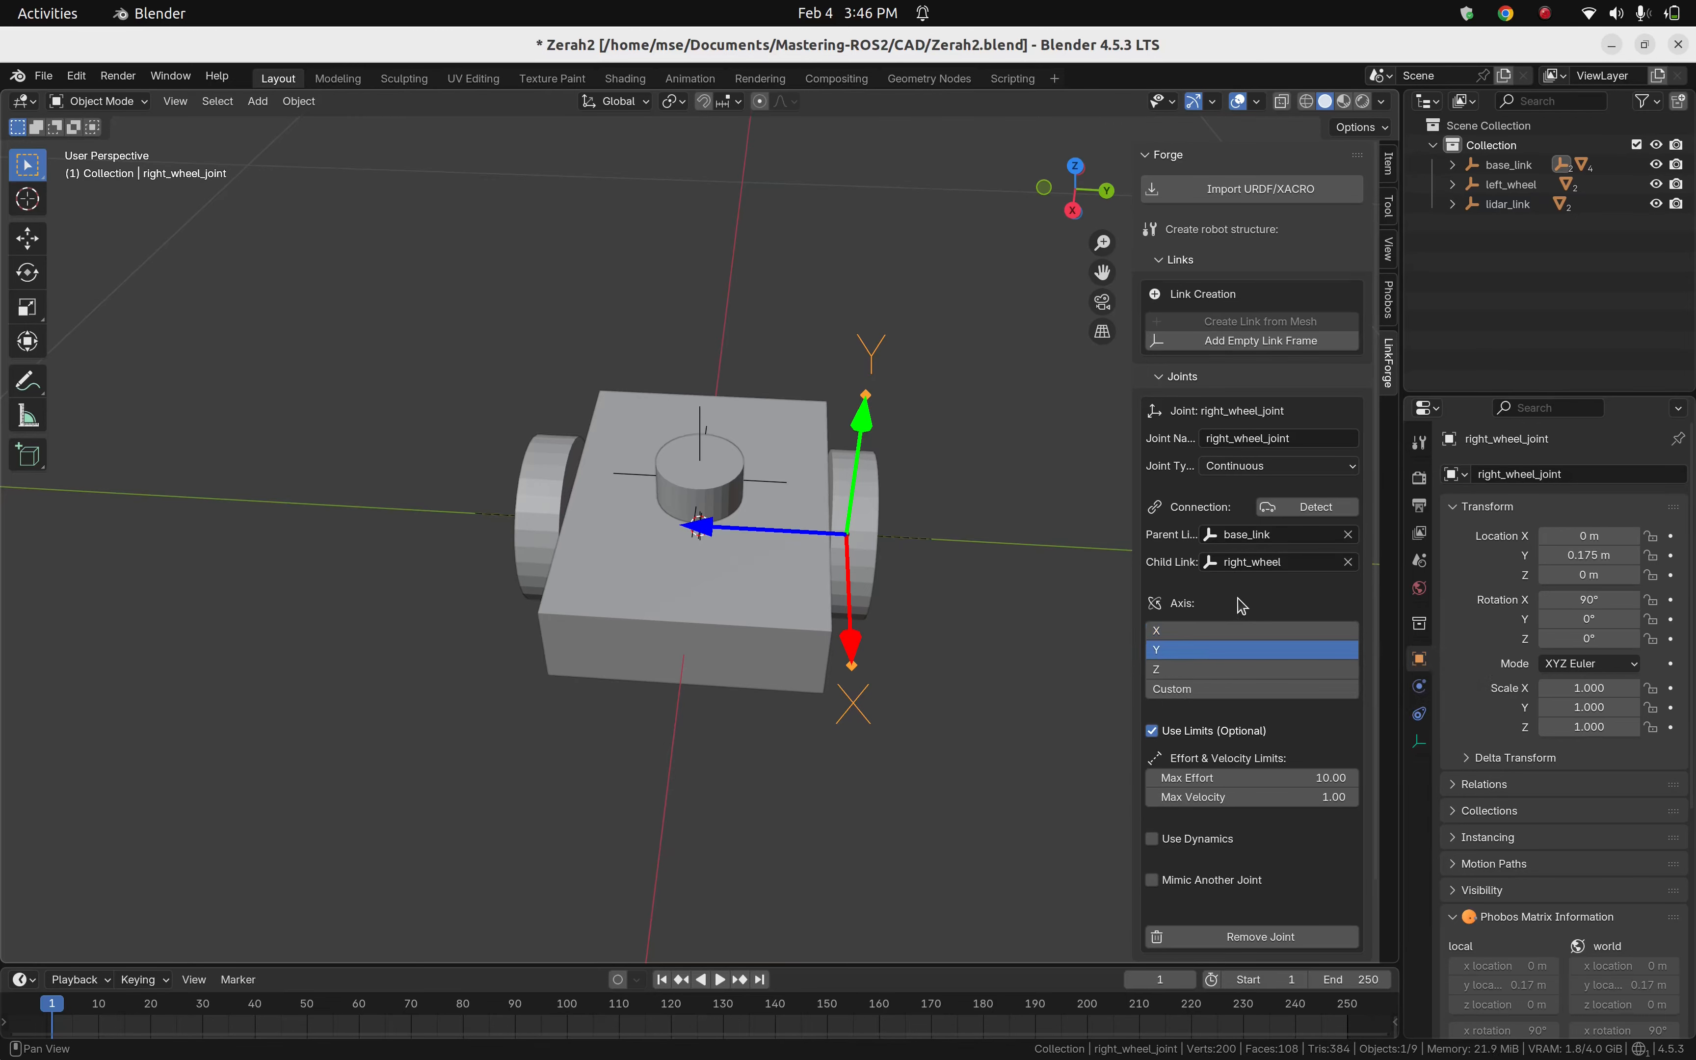
# Create a Continuous joint on left_wheel with base_link as parent link and Y as its rotation axis.
pyautogui.click(540, 507)
pyautogui.click(1251, 806)
pyautogui.click(1262, 466)
pyautogui.click(1244, 519)
pyautogui.click(1264, 537)
pyautogui.click(1240, 568)
pyautogui.scroll(-2, 1192, 560)
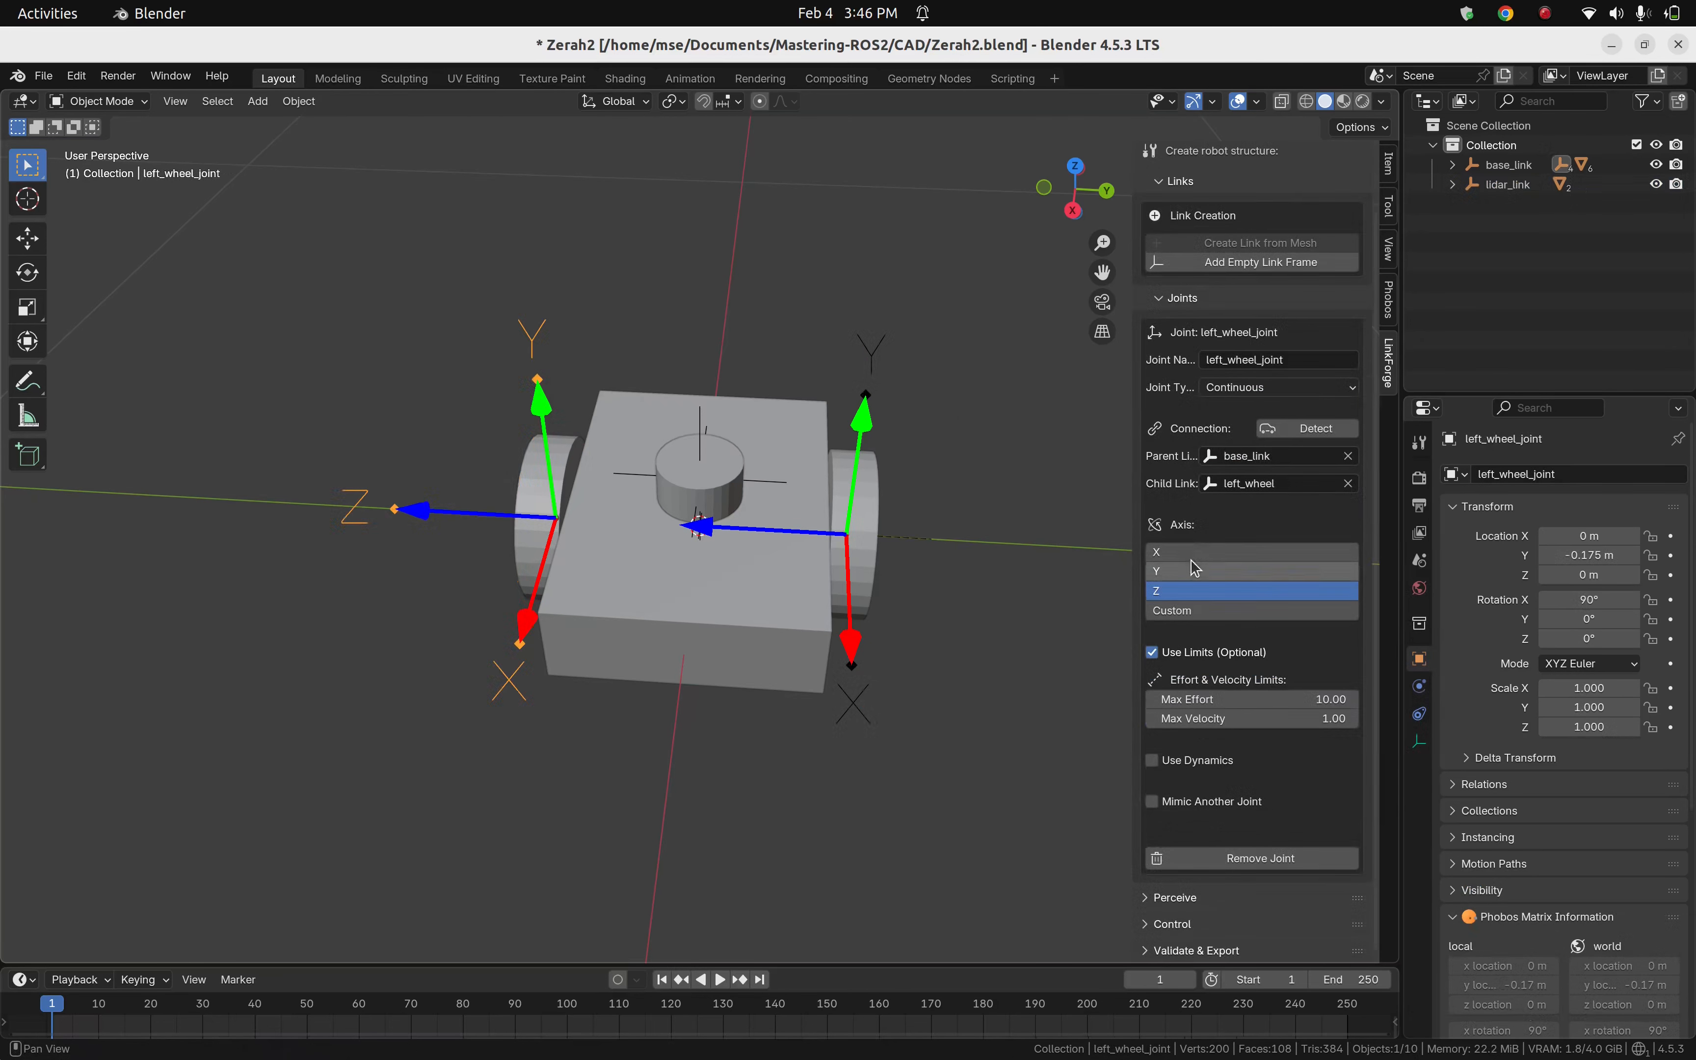
pyautogui.click(1192, 570)
# Create a Fixed joint on lidar_link, the cylinder atop the body, with base_link as its parent.
pyautogui.click(700, 469)
pyautogui.click(1257, 810)
pyautogui.click(1263, 465)
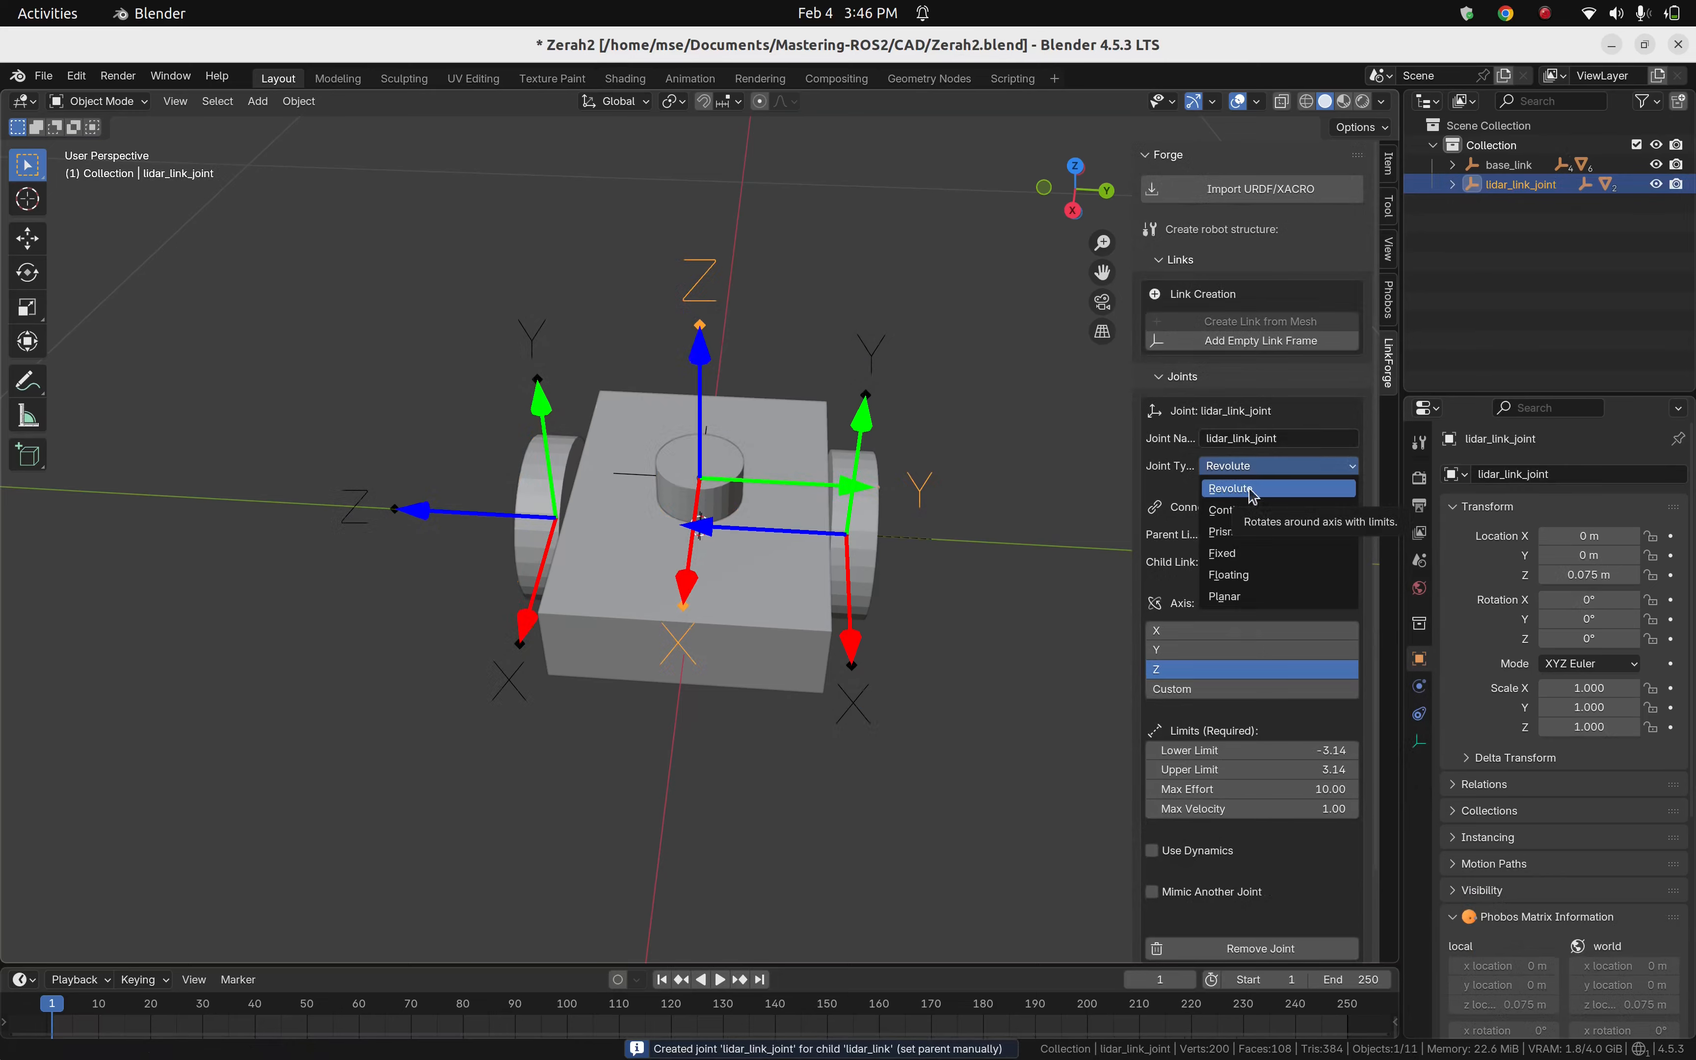
pyautogui.click(1240, 554)
pyautogui.click(1262, 535)
pyautogui.click(1245, 565)
pyautogui.click(1023, 565)
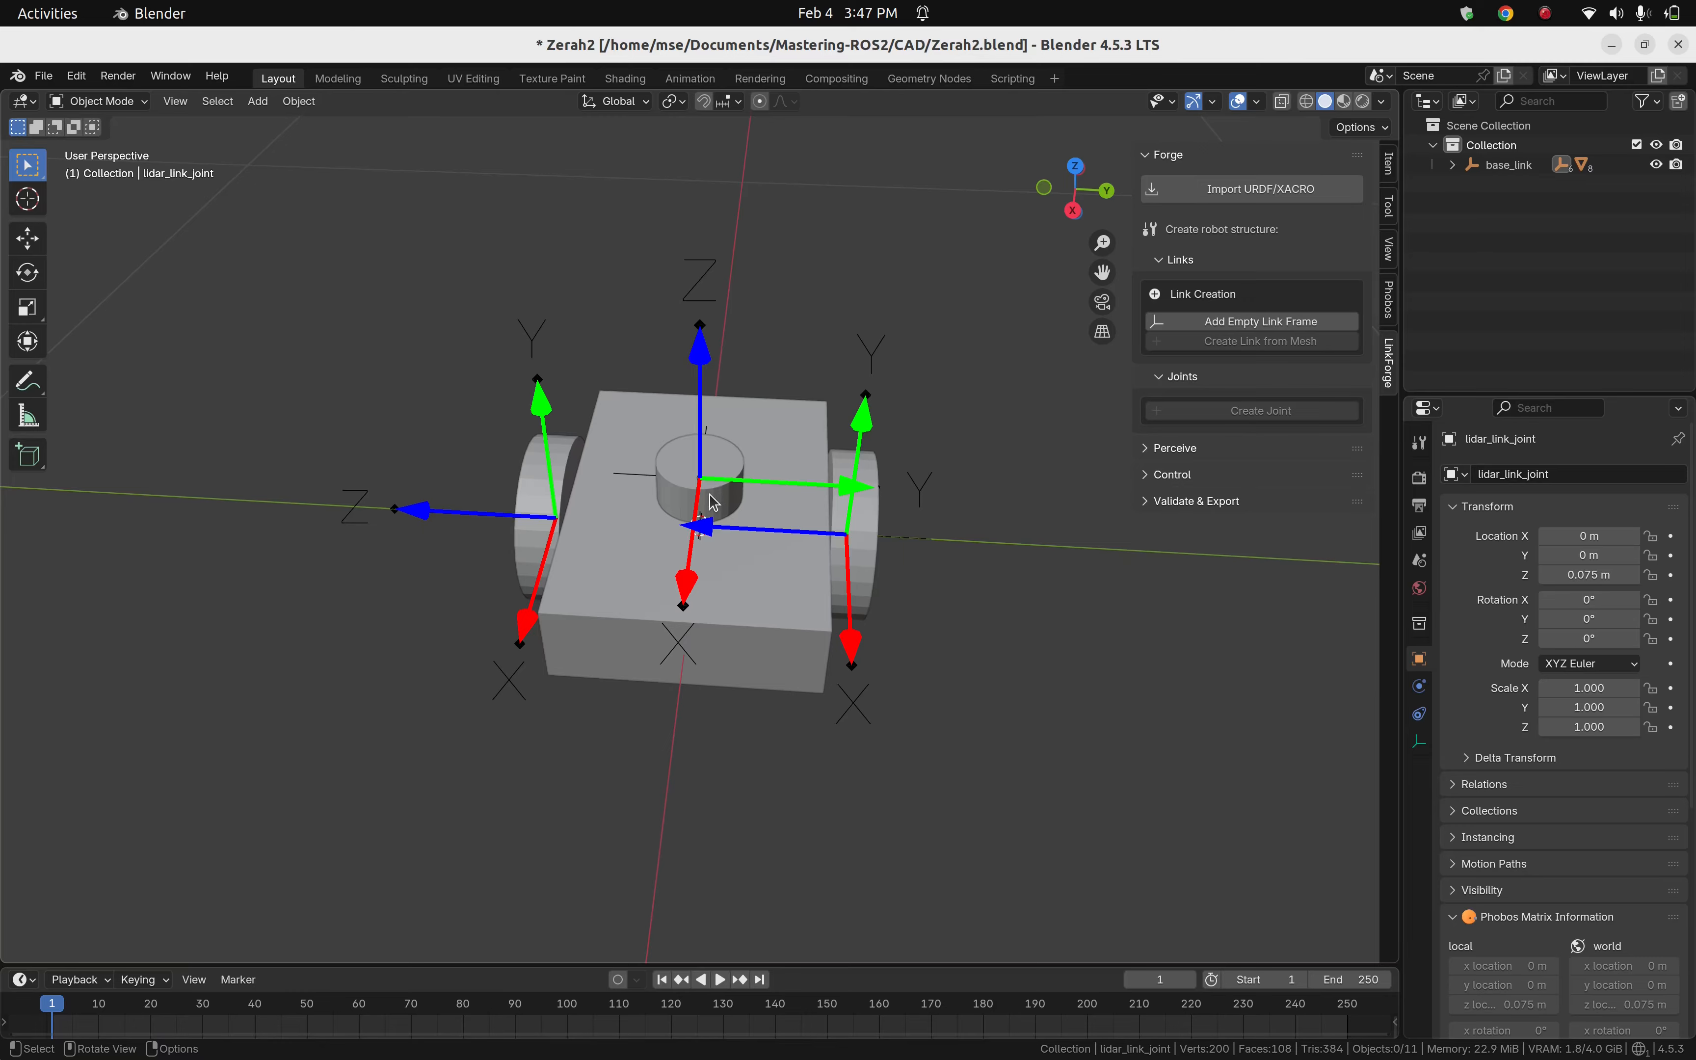
# Create a sensor on lidar_link and set its sensor type to LIDAR.
pyautogui.click(716, 498)
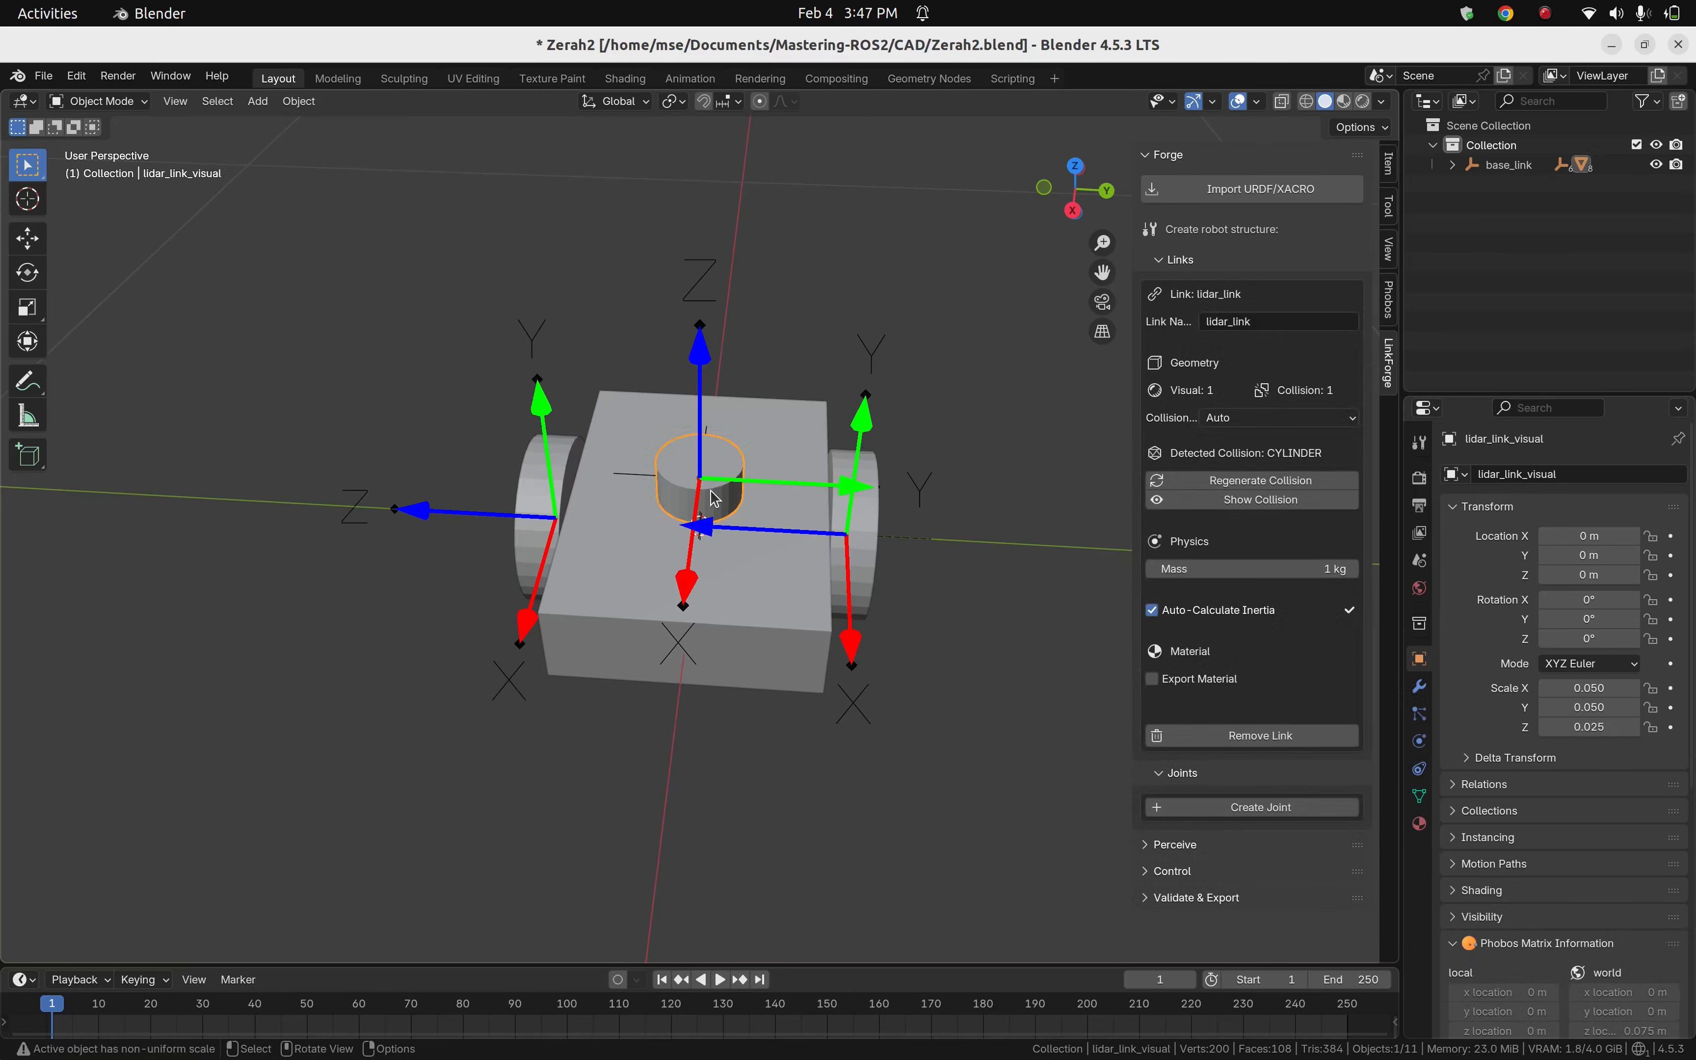
pyautogui.click(1149, 847)
pyautogui.click(1251, 878)
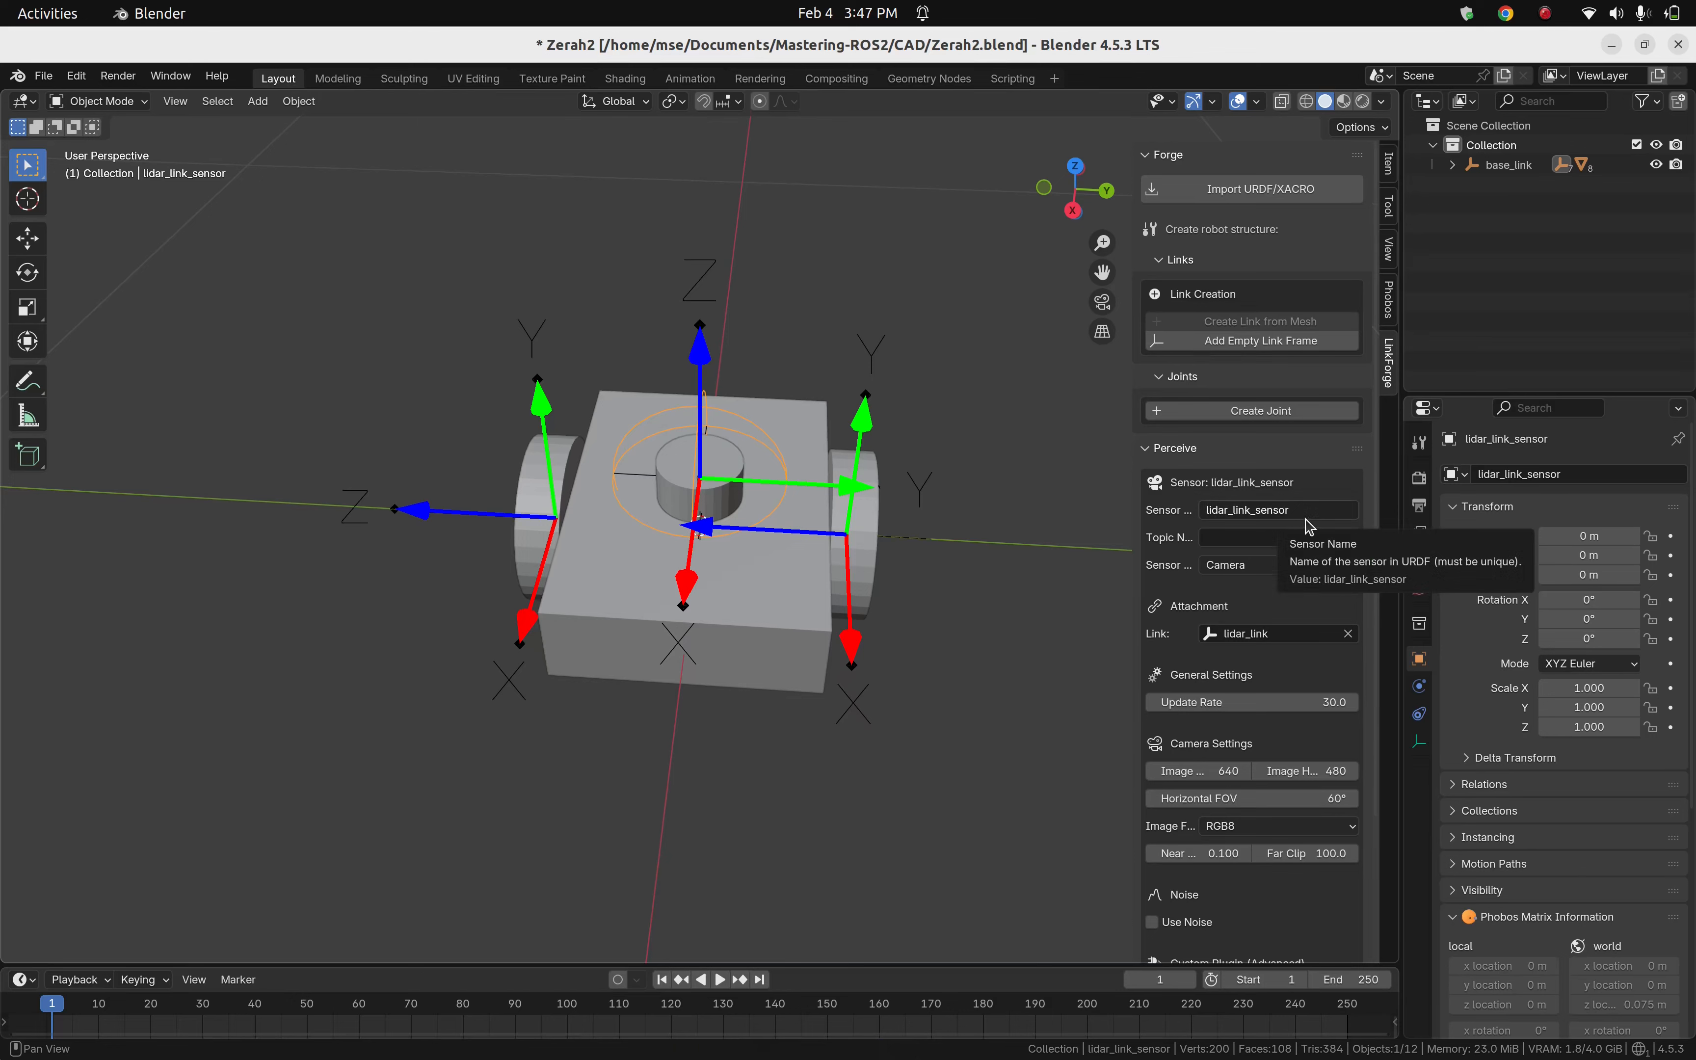
pyautogui.click(1277, 564)
pyautogui.click(1241, 641)
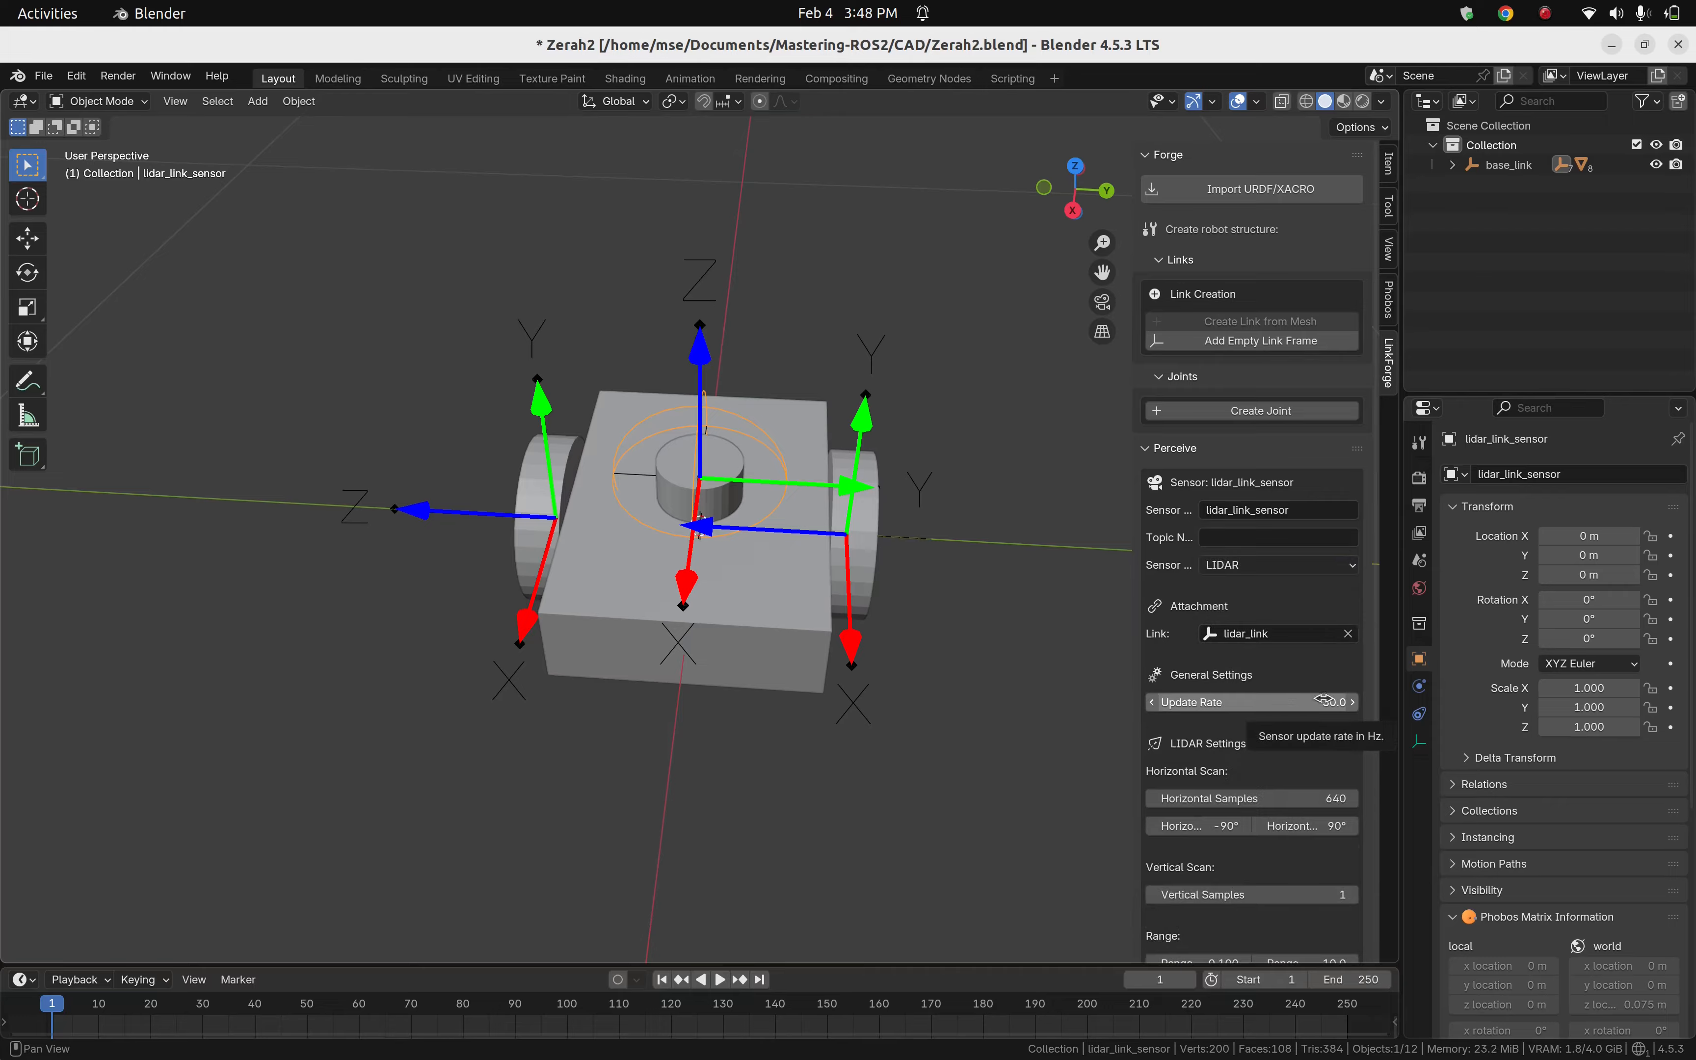
pyautogui.scroll(-2, 1272, 784)
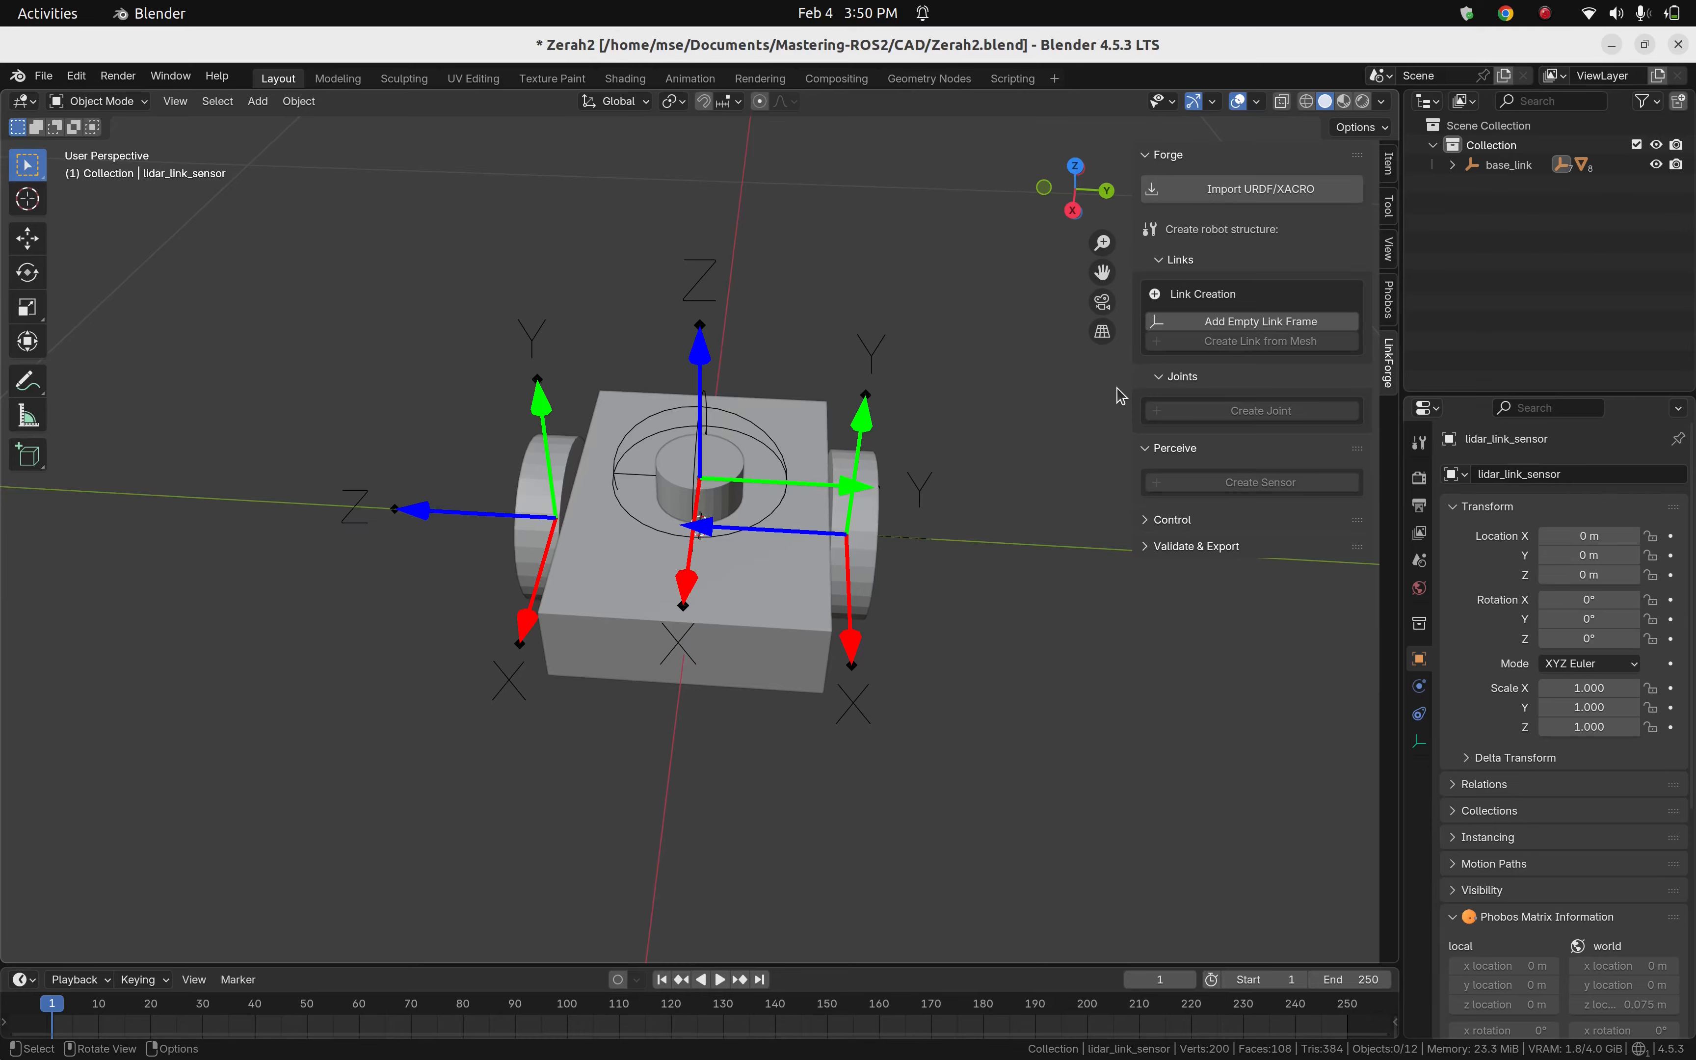
# Validate the robot structure with LinkForge before configuring control.
pyautogui.click(1151, 551)
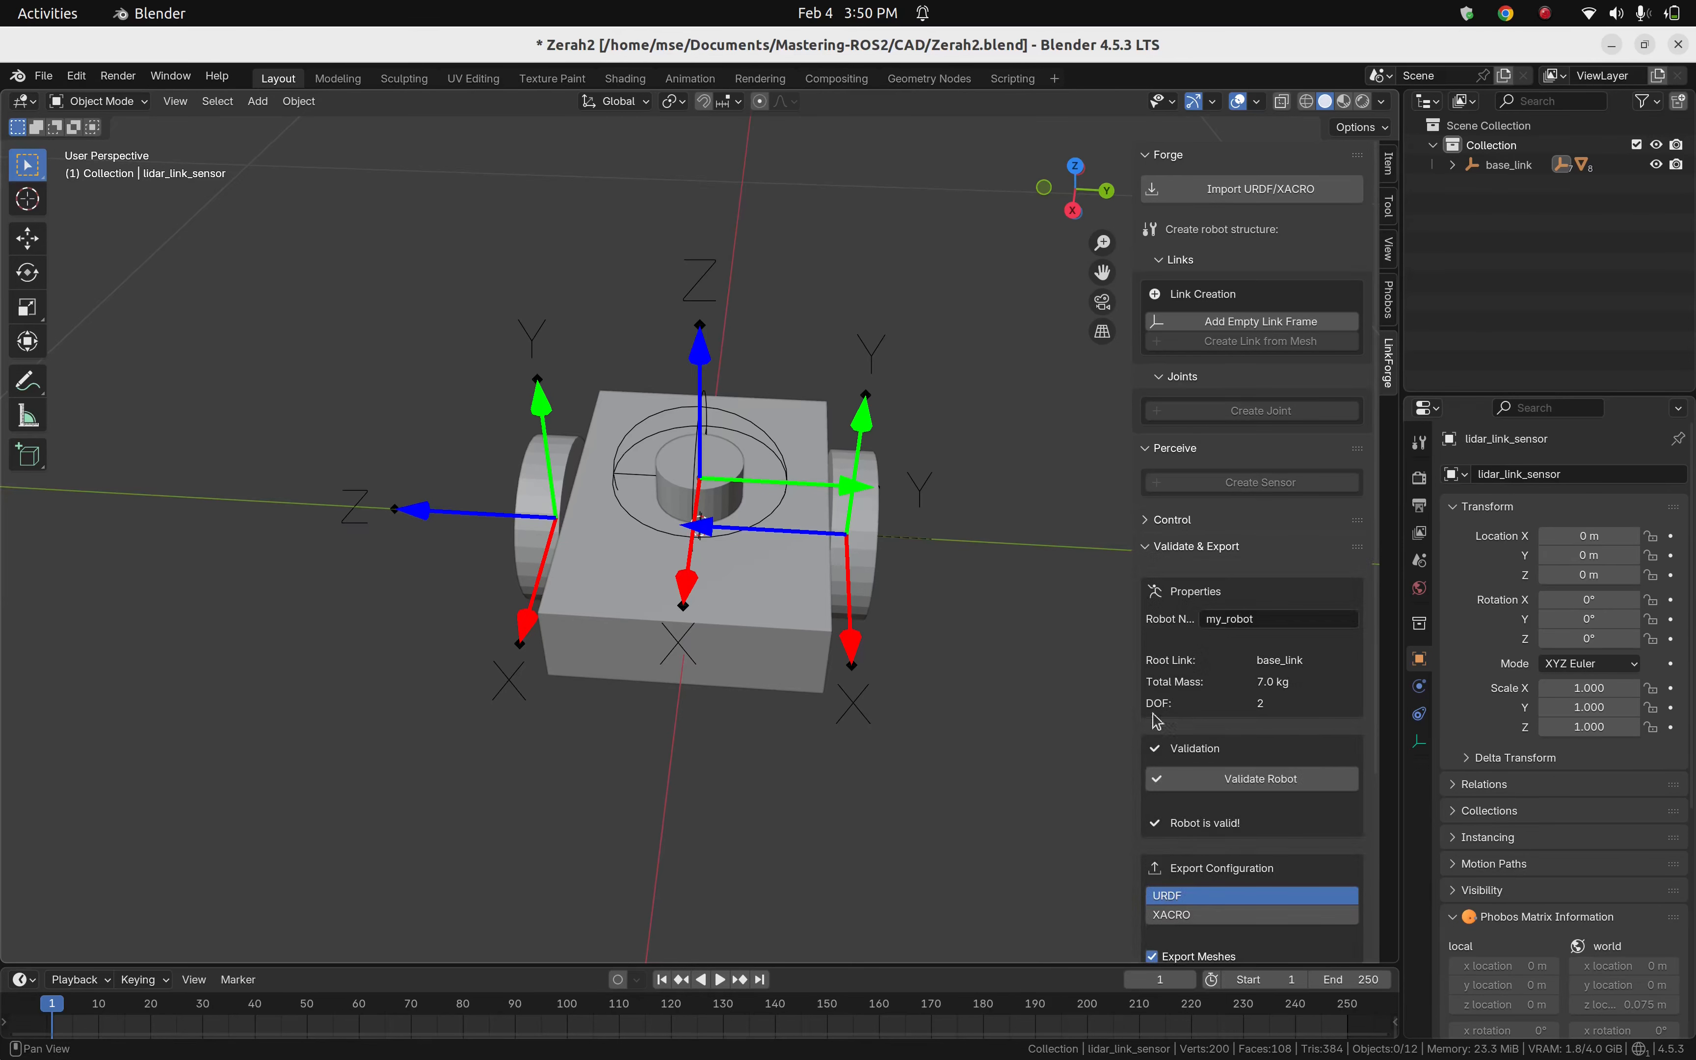
pyautogui.scroll(-3, 1157, 721)
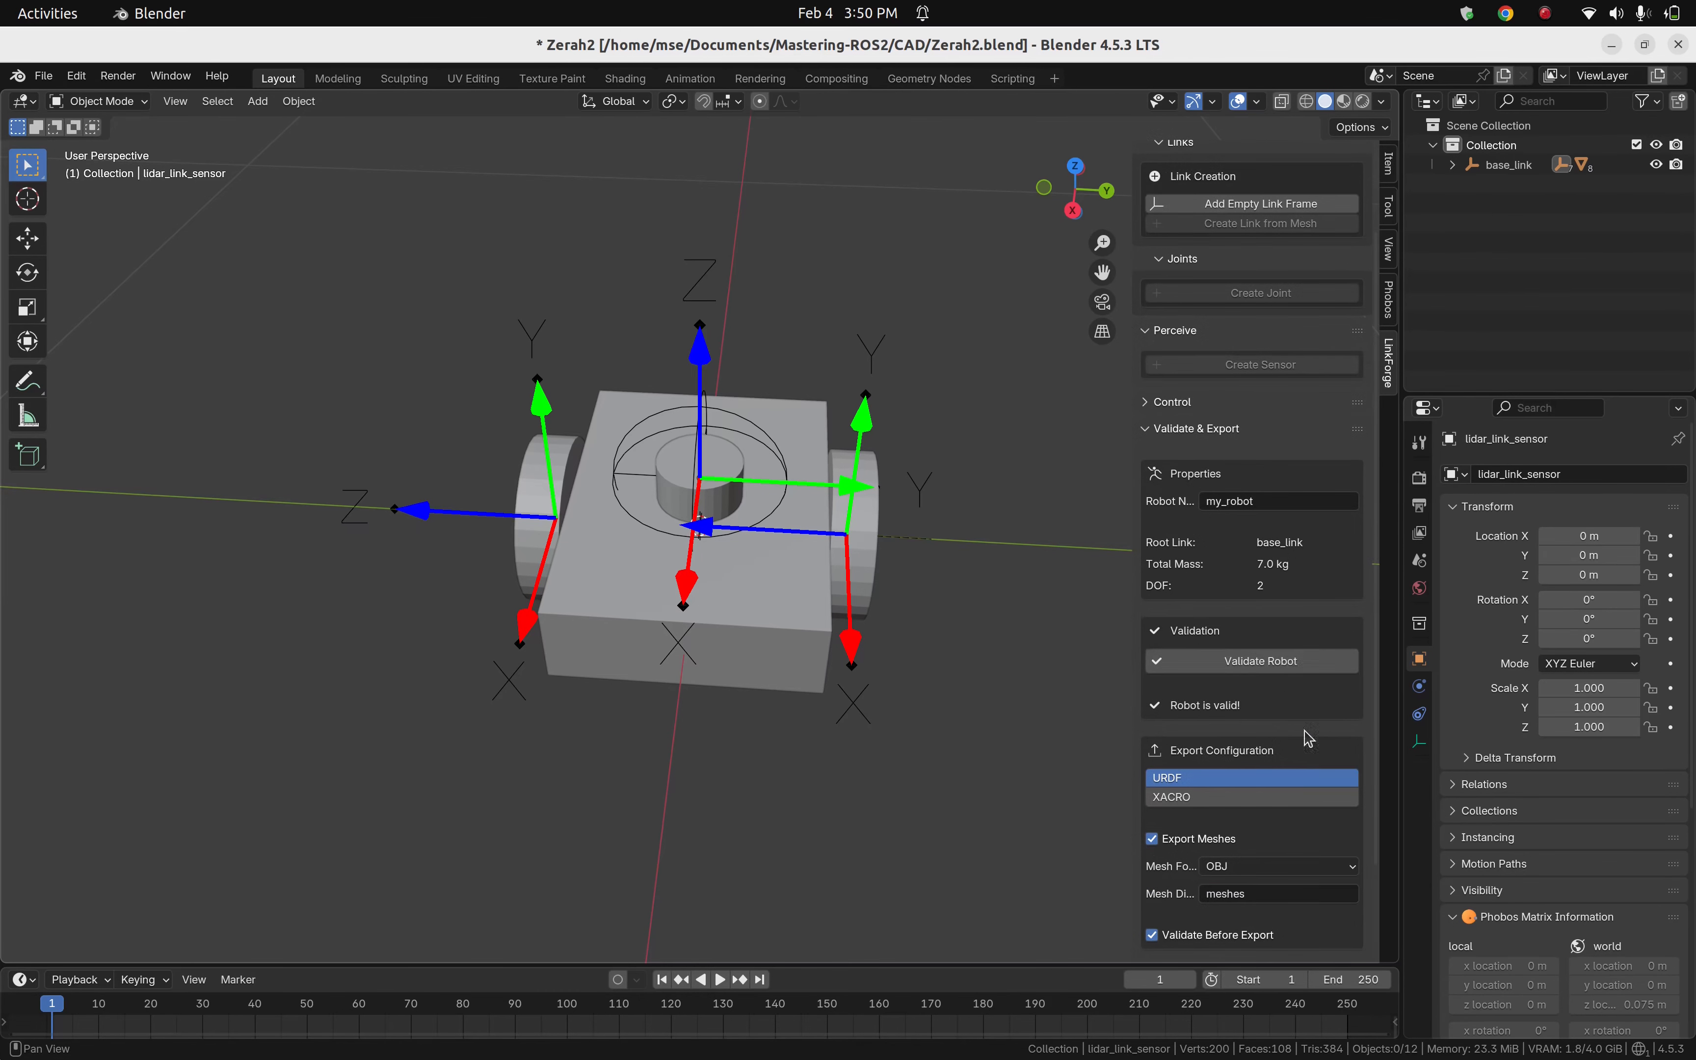
pyautogui.click(1256, 660)
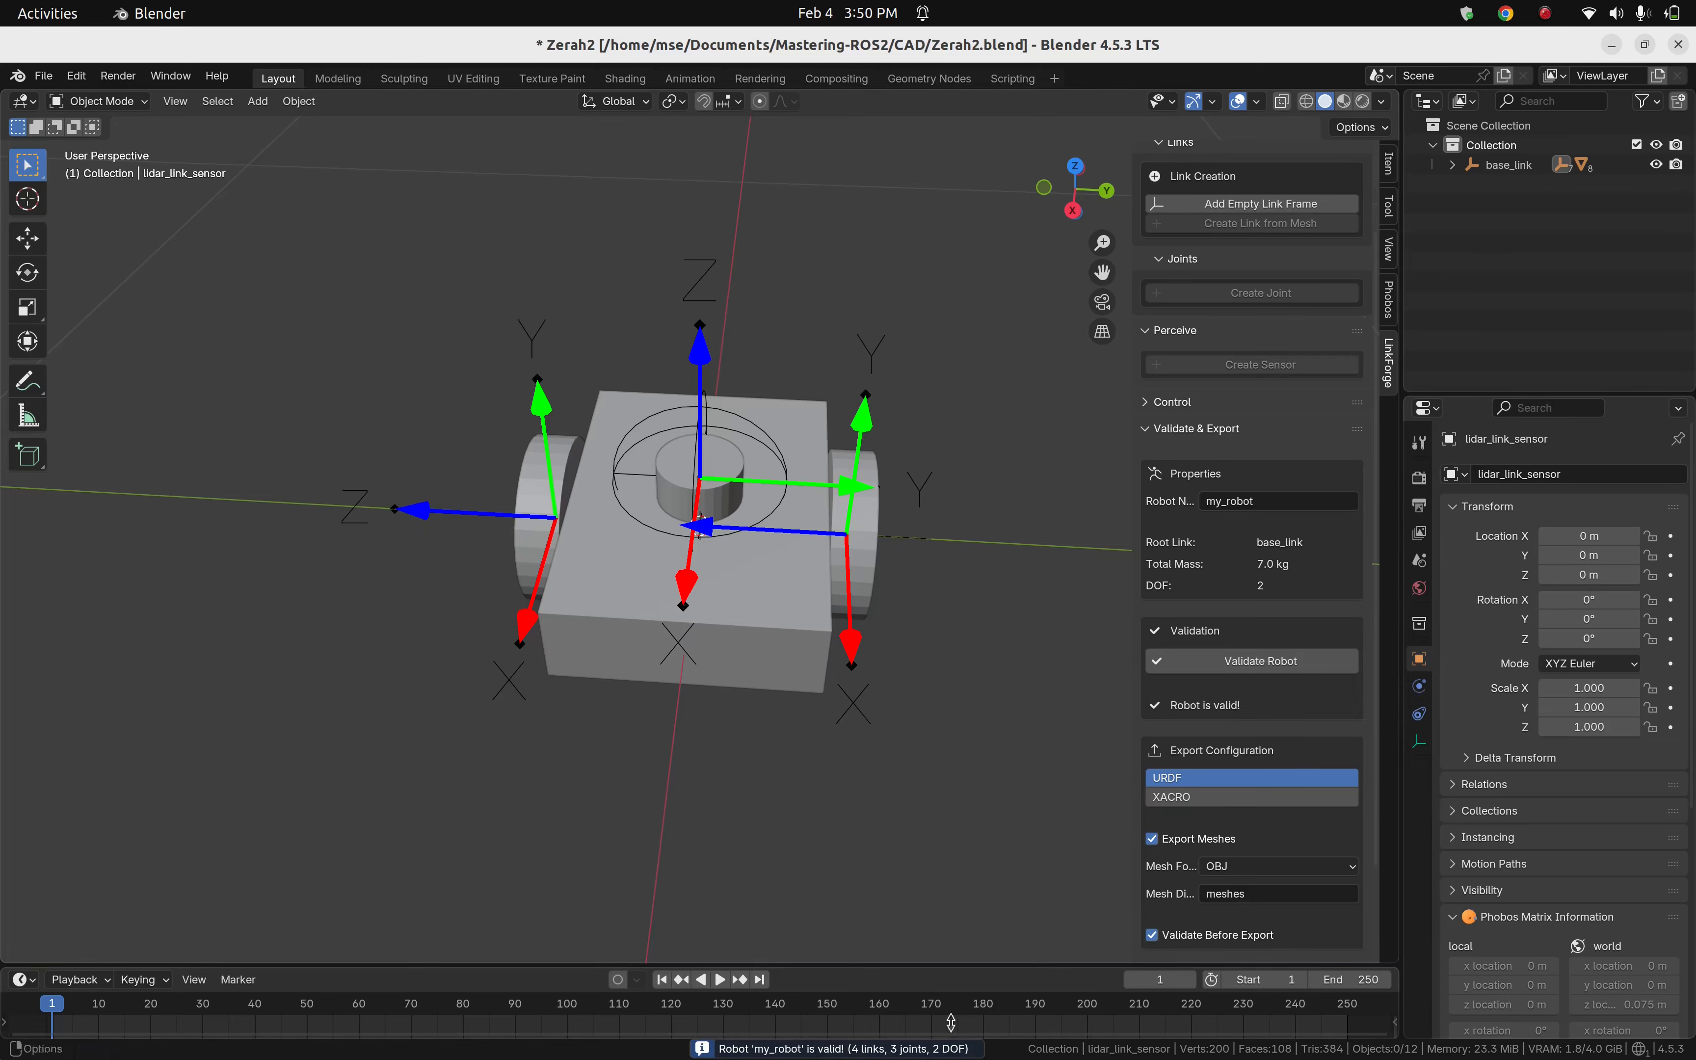
pyautogui.click(1177, 428)
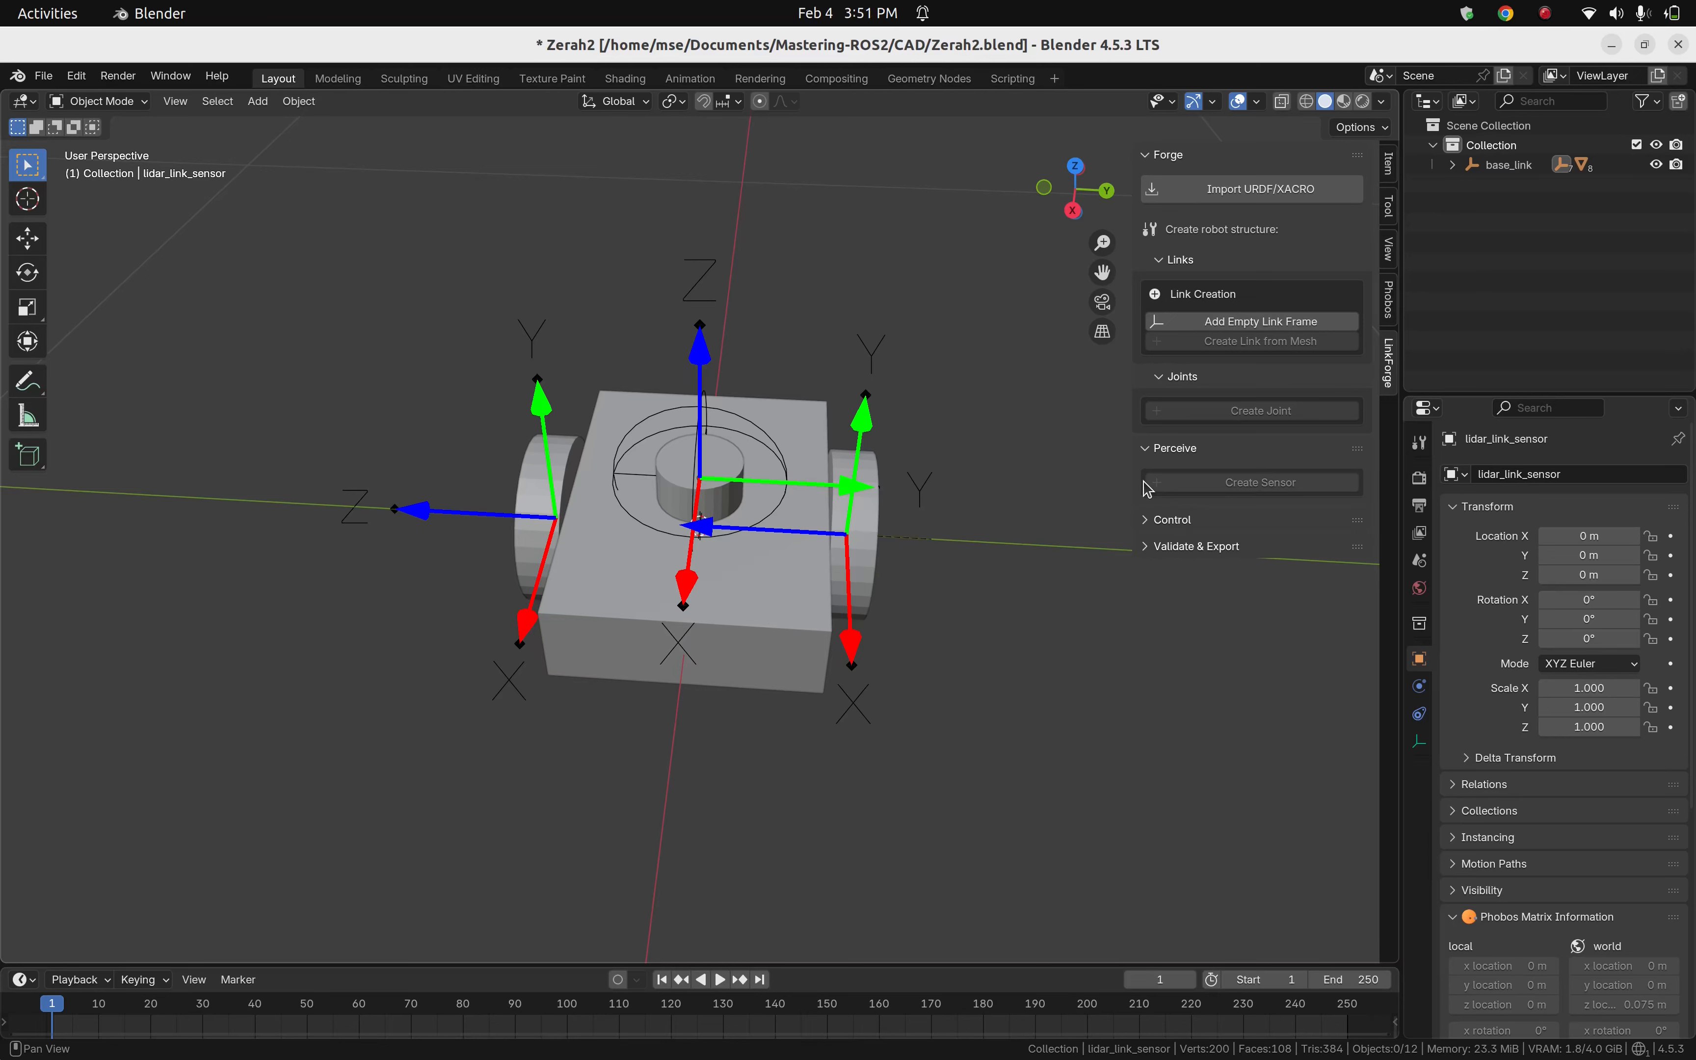
# Enable ROS2 Control and add left_wheel_joint and right_wheel_joint to the joint interfaces.
pyautogui.click(1177, 520)
pyautogui.click(1251, 551)
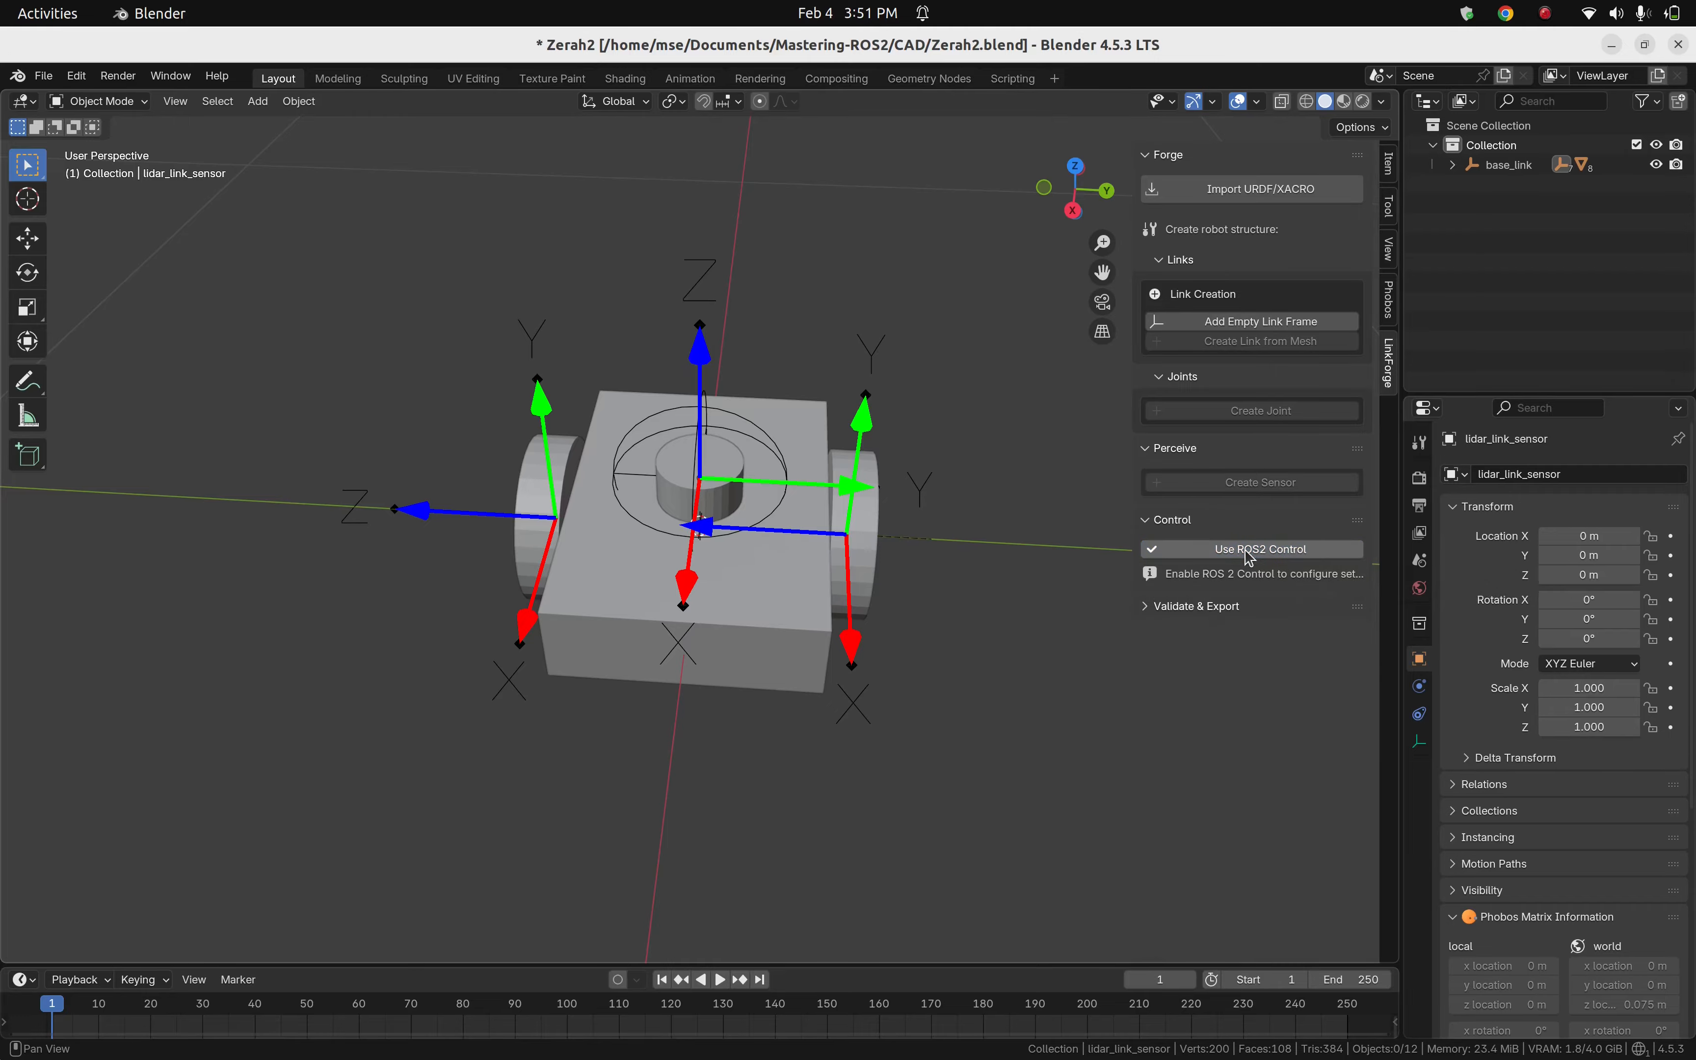
pyautogui.click(1251, 550)
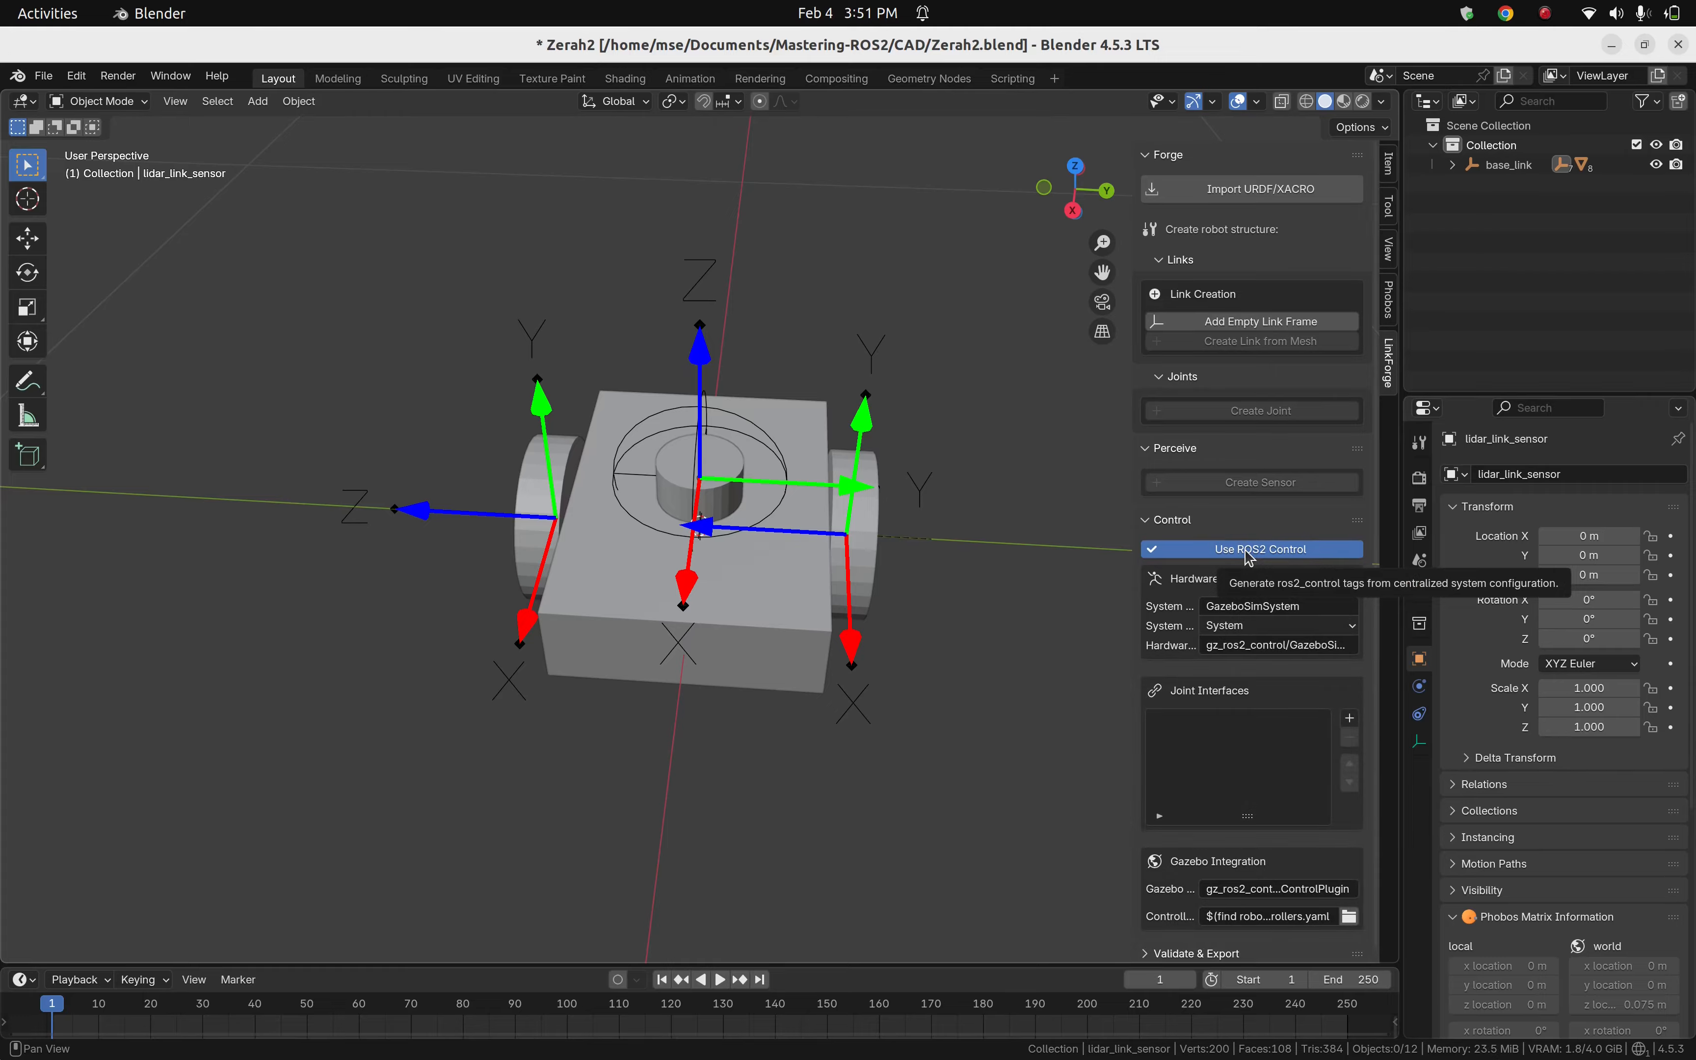
pyautogui.click(1354, 717)
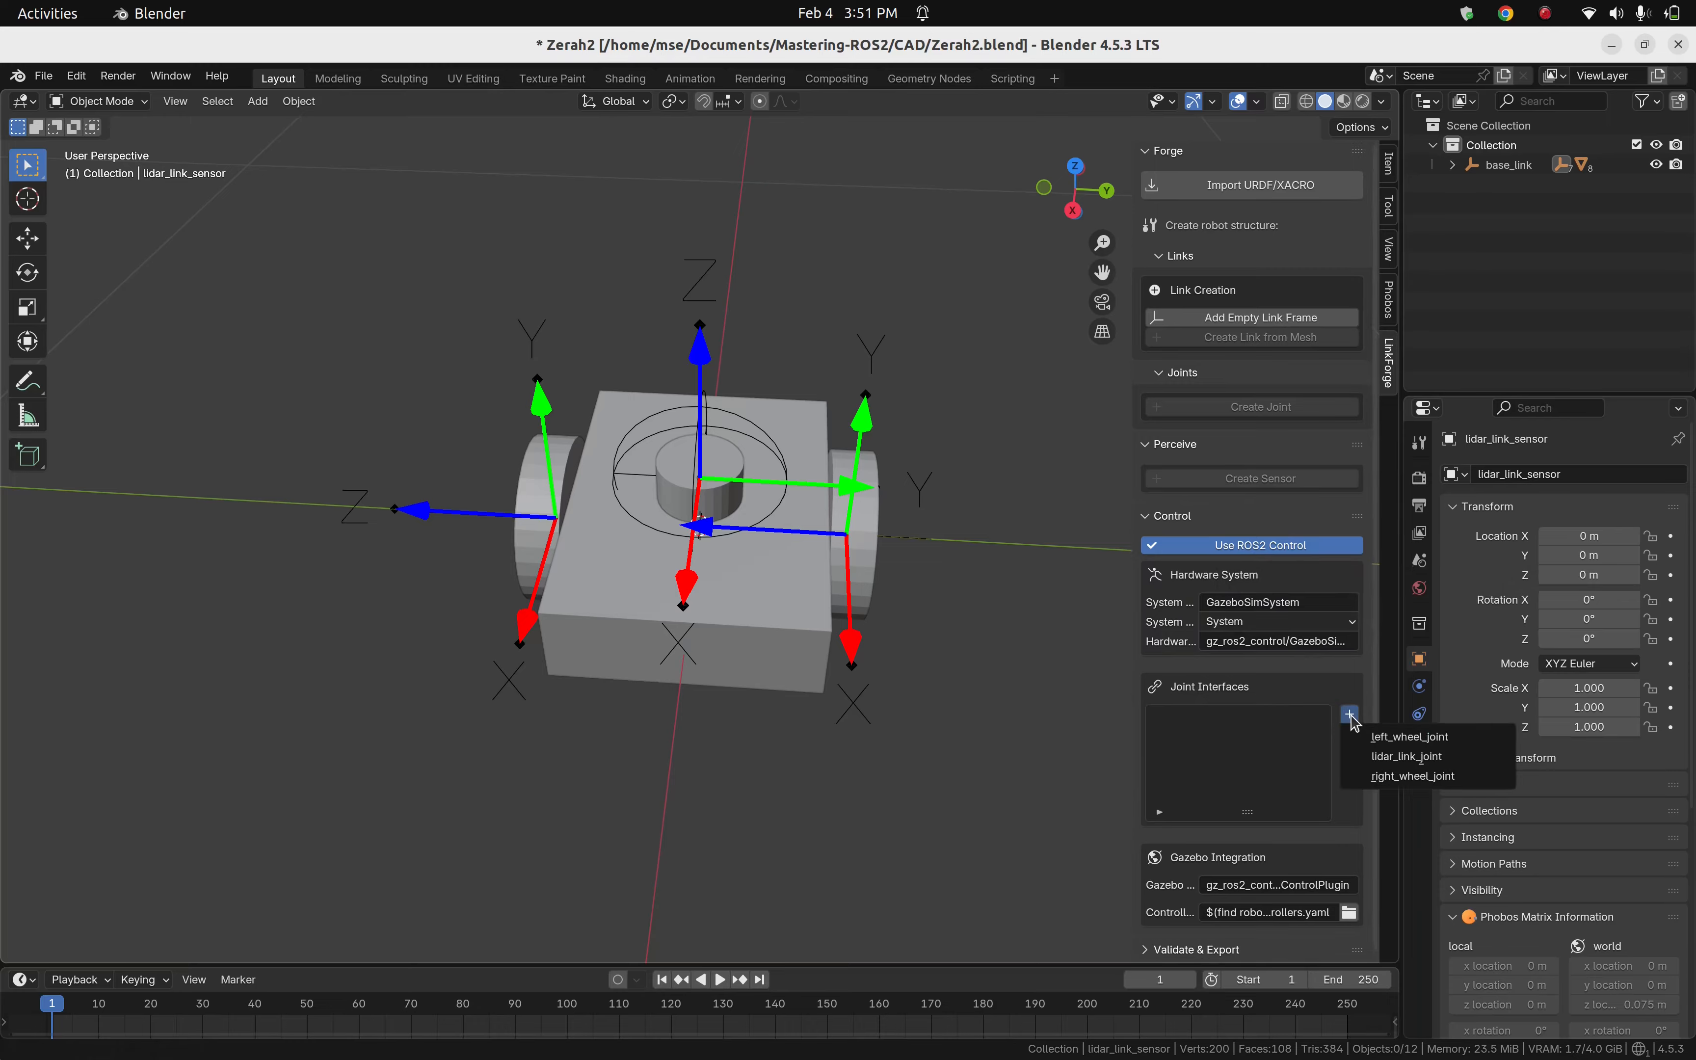
pyautogui.click(1414, 743)
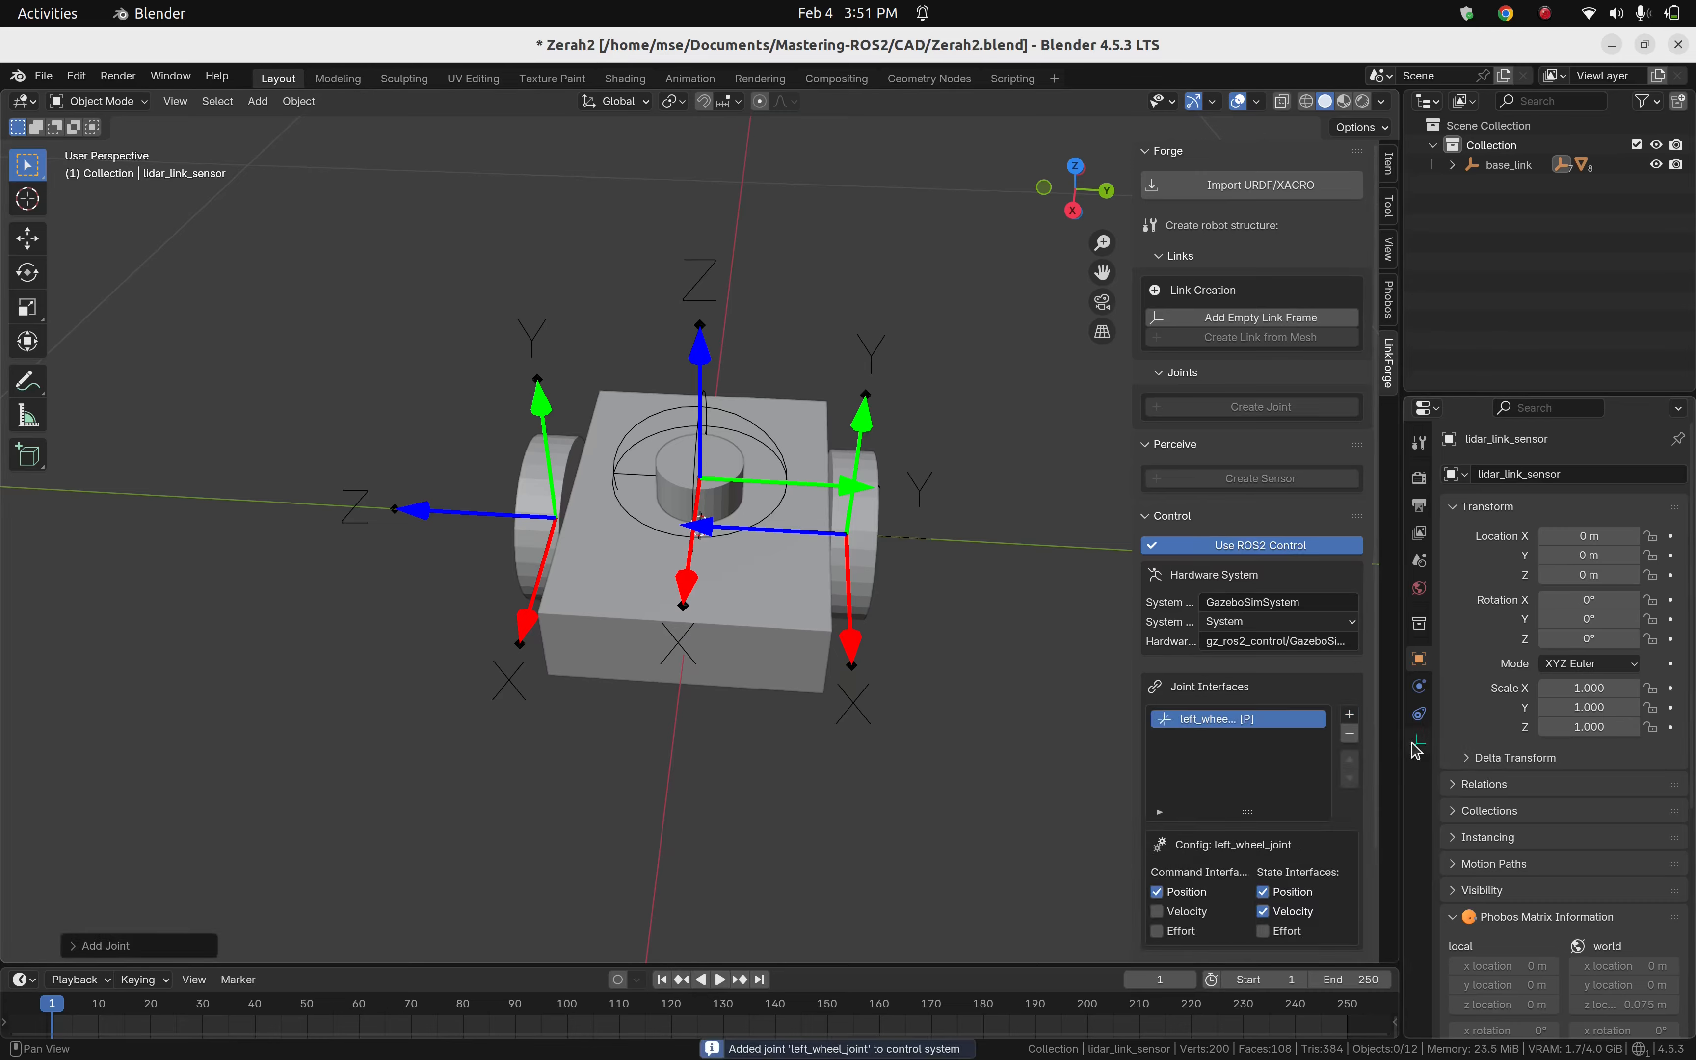
pyautogui.click(1353, 721)
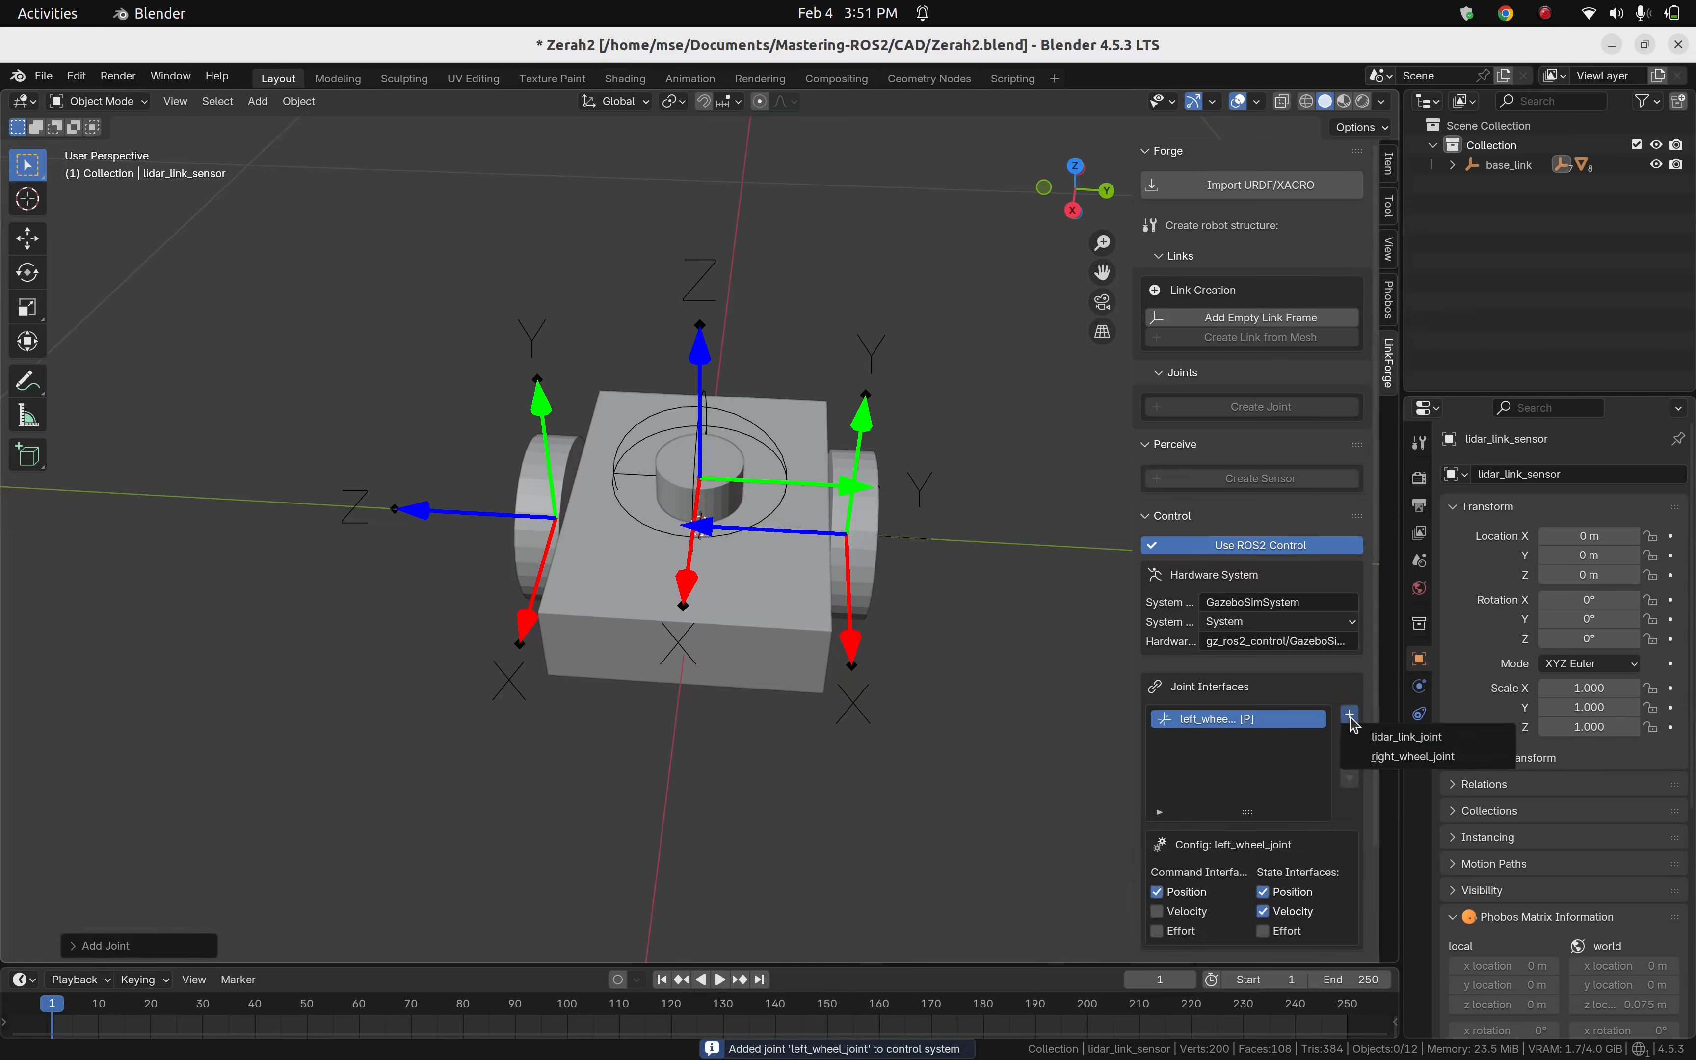
pyautogui.click(1403, 757)
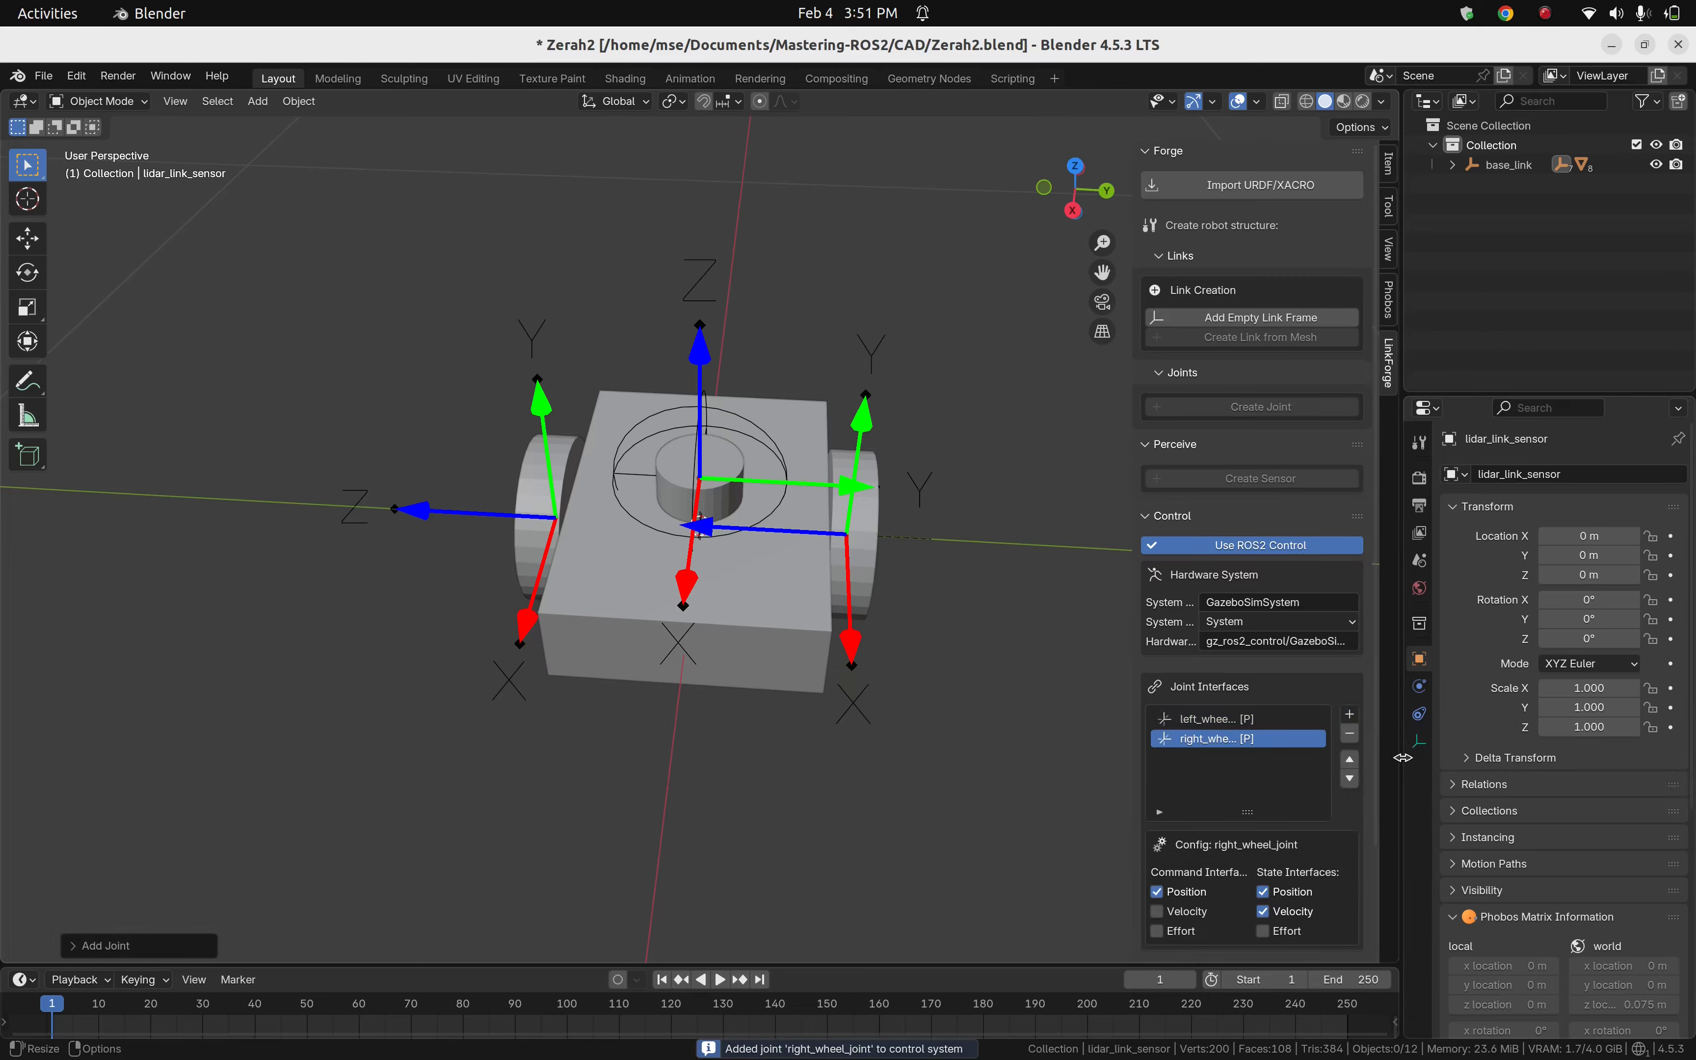
# Enable Velocity and disable Position as command interfaces for both right_wheel_joint and left_wheel_joint.
pyautogui.scroll(-4, 1223, 781)
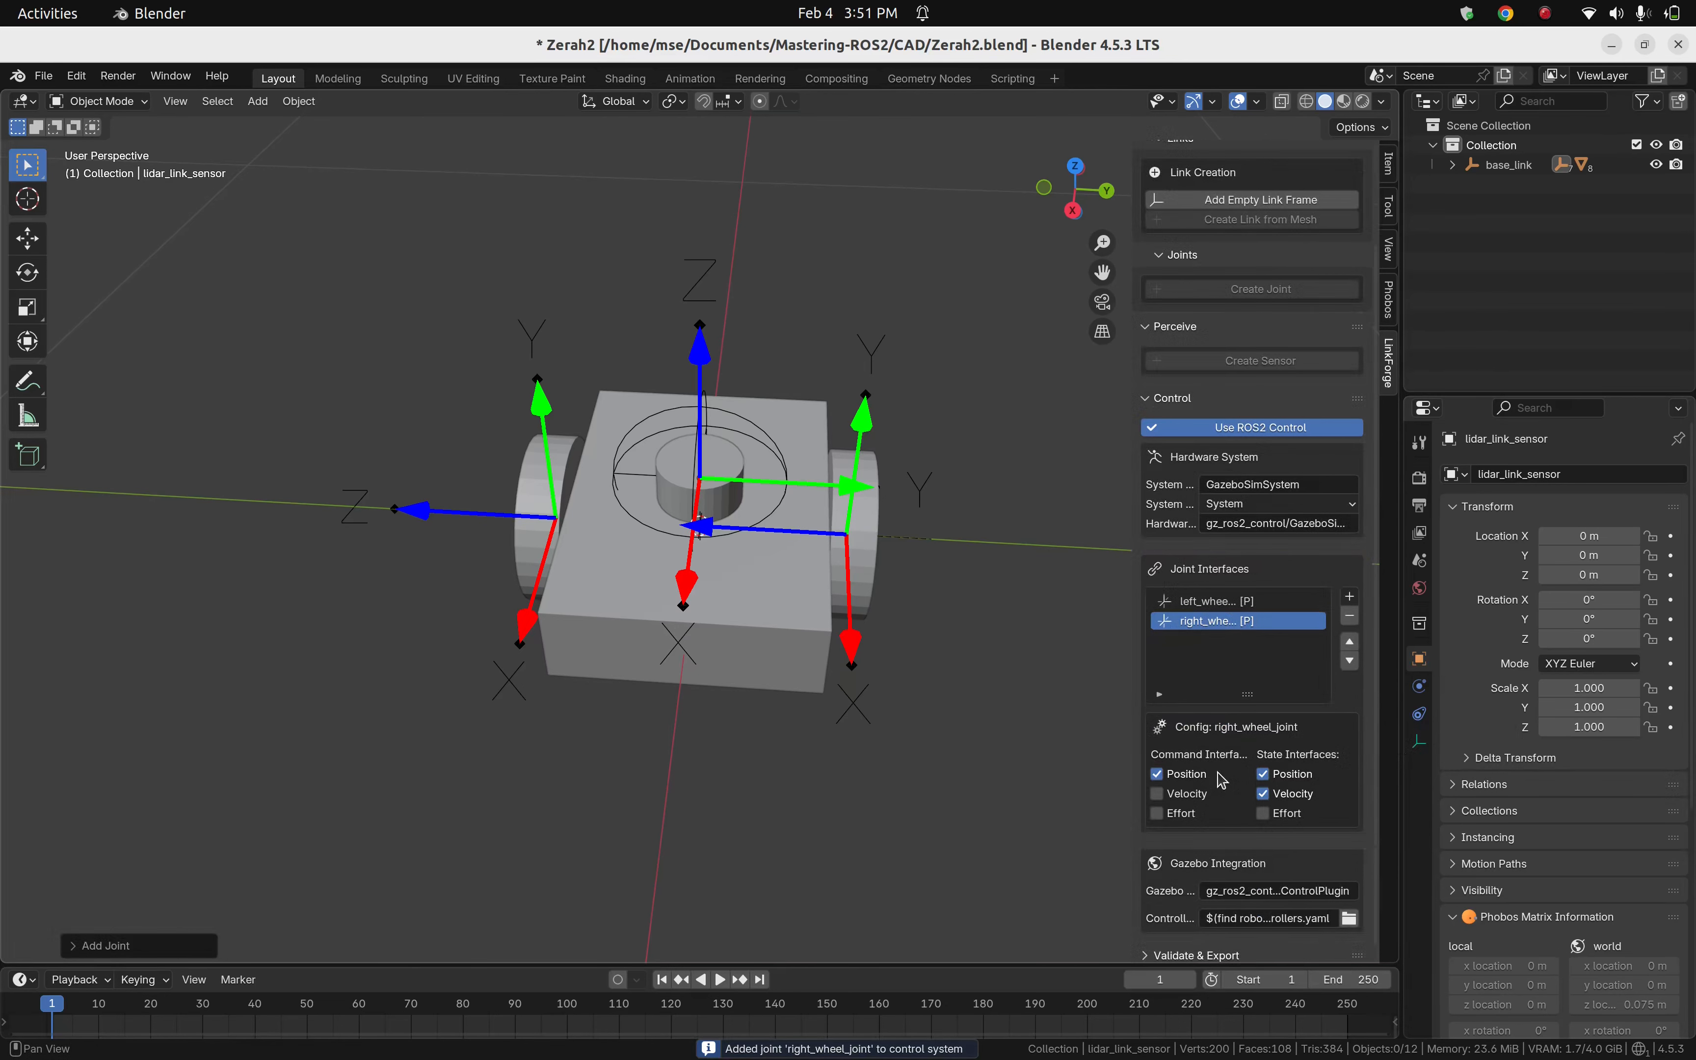
pyautogui.click(1158, 794)
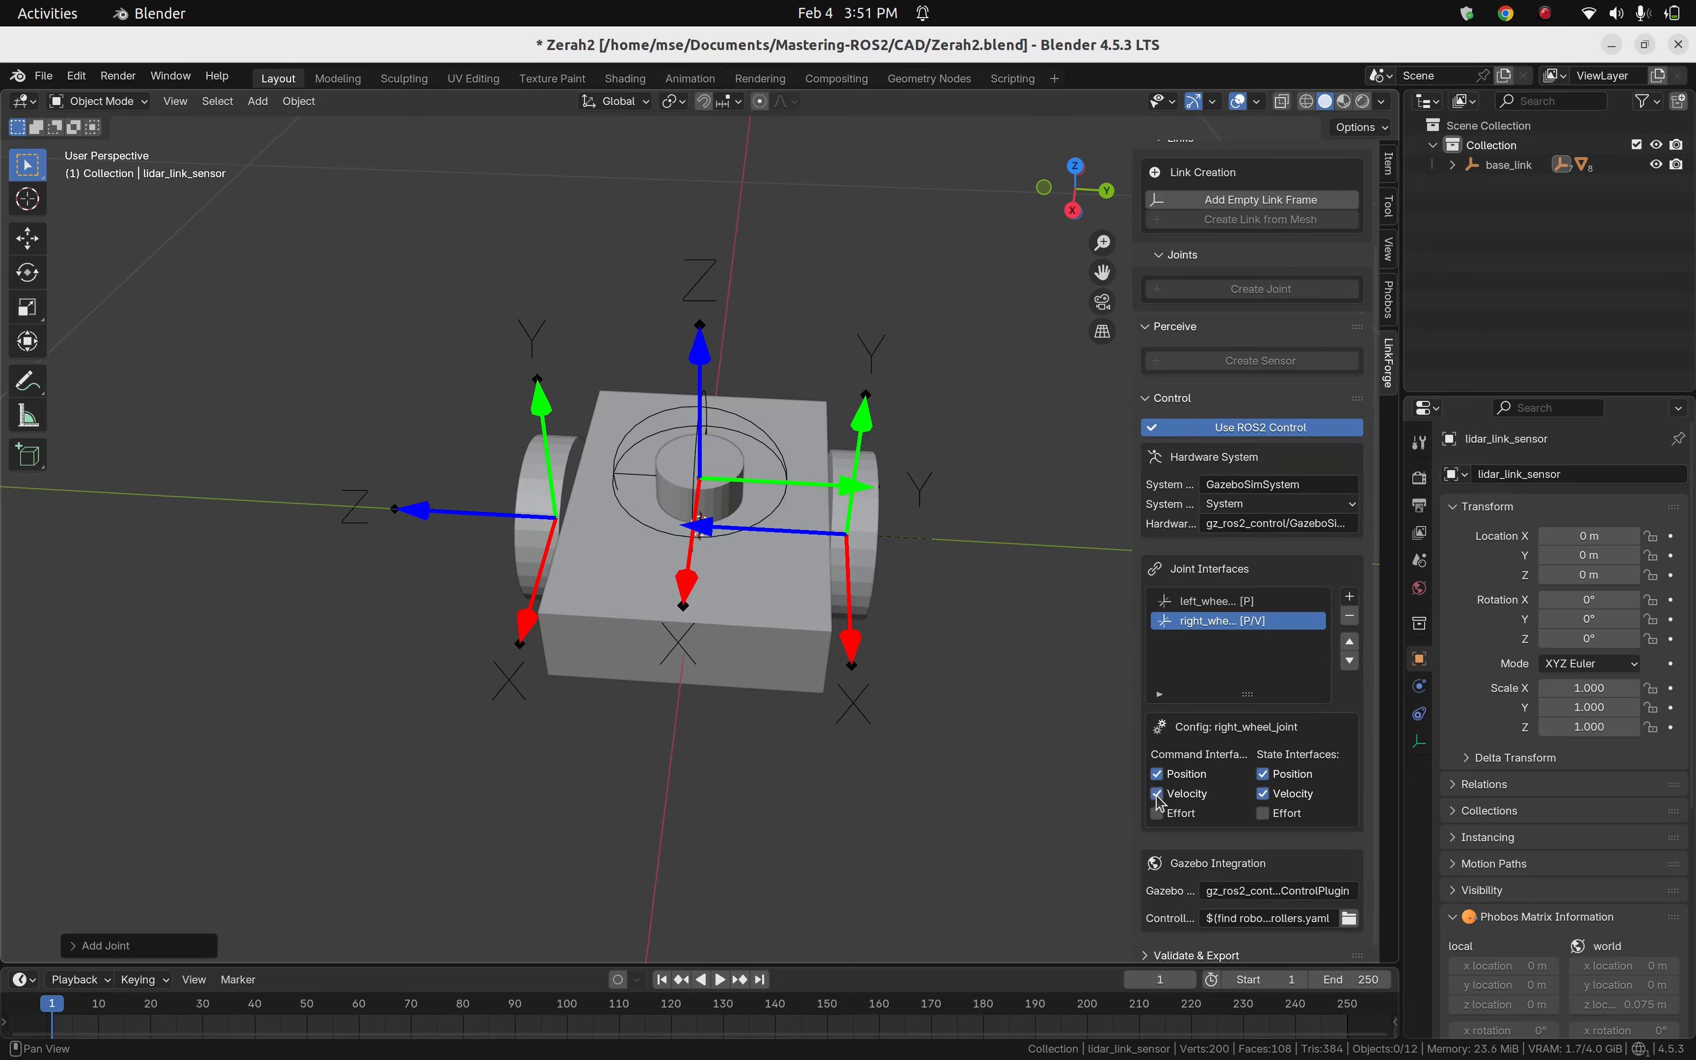
pyautogui.click(1158, 775)
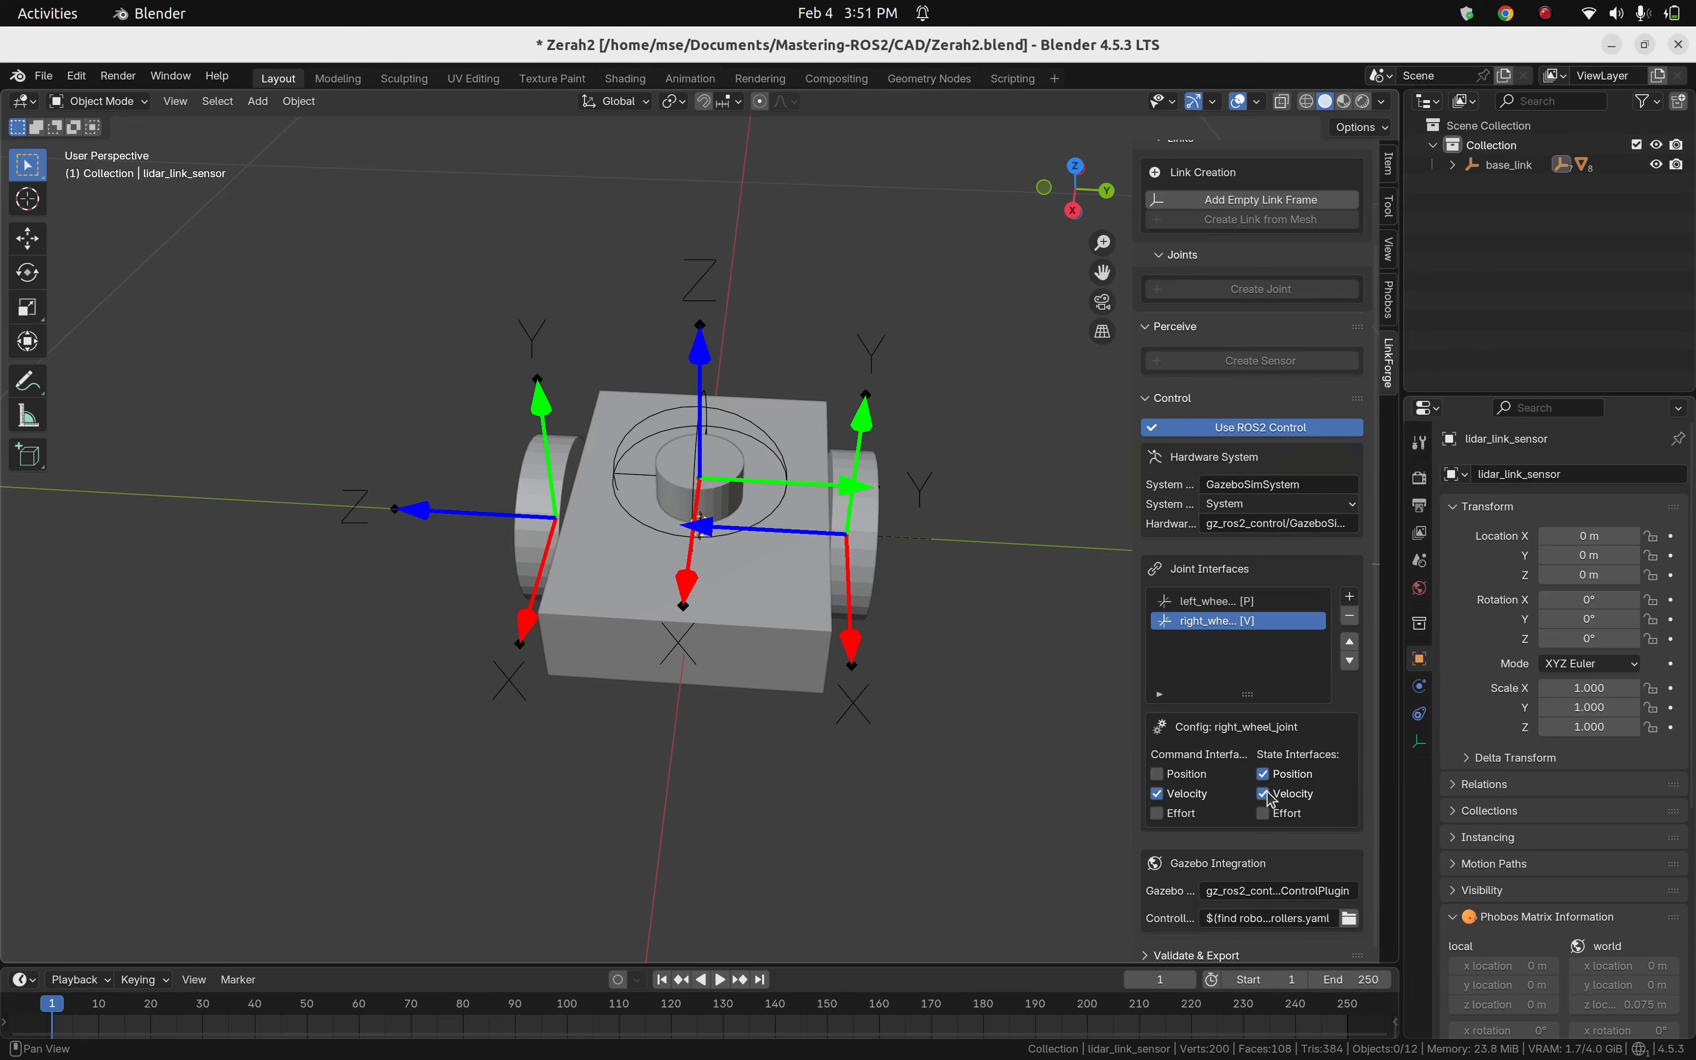
pyautogui.click(1217, 601)
pyautogui.click(1157, 774)
pyautogui.click(1157, 794)
pyautogui.scroll(-1, 1262, 701)
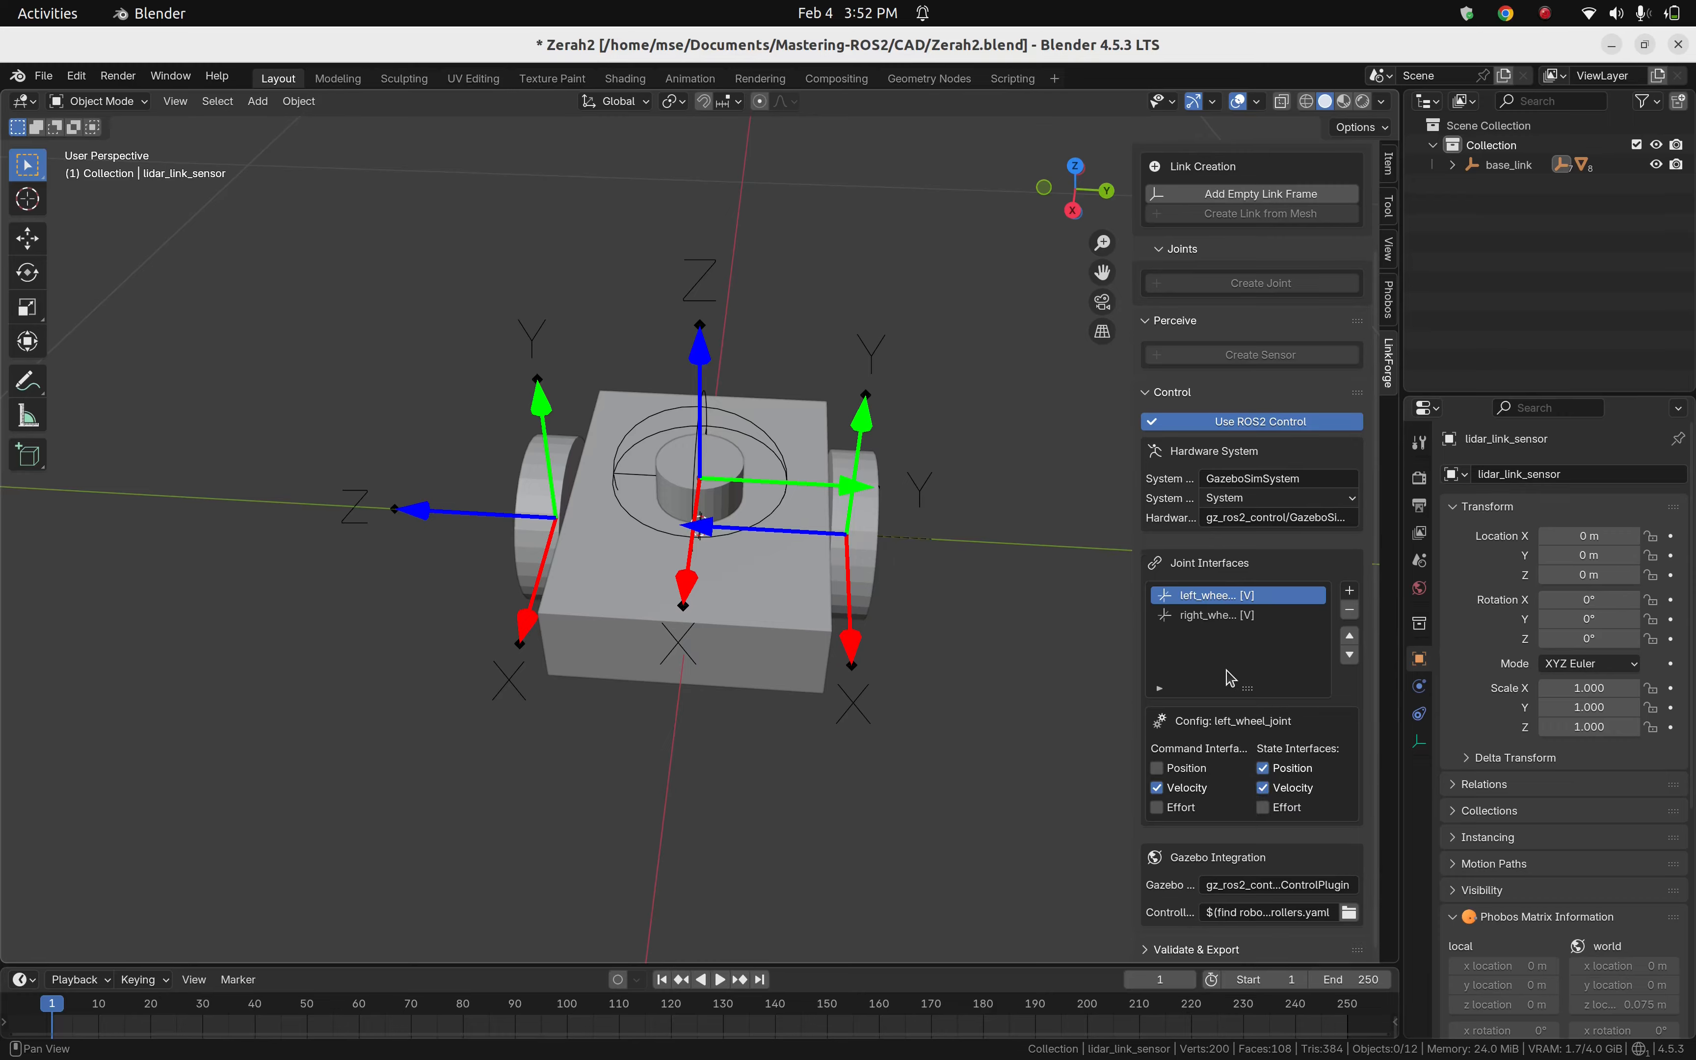
# Validate the robot again with its ROS2 control setup and review the export configuration.
pyautogui.click(1146, 951)
pyautogui.scroll(-5, 1195, 911)
pyautogui.scroll(-7, 1196, 912)
pyautogui.click(1255, 790)
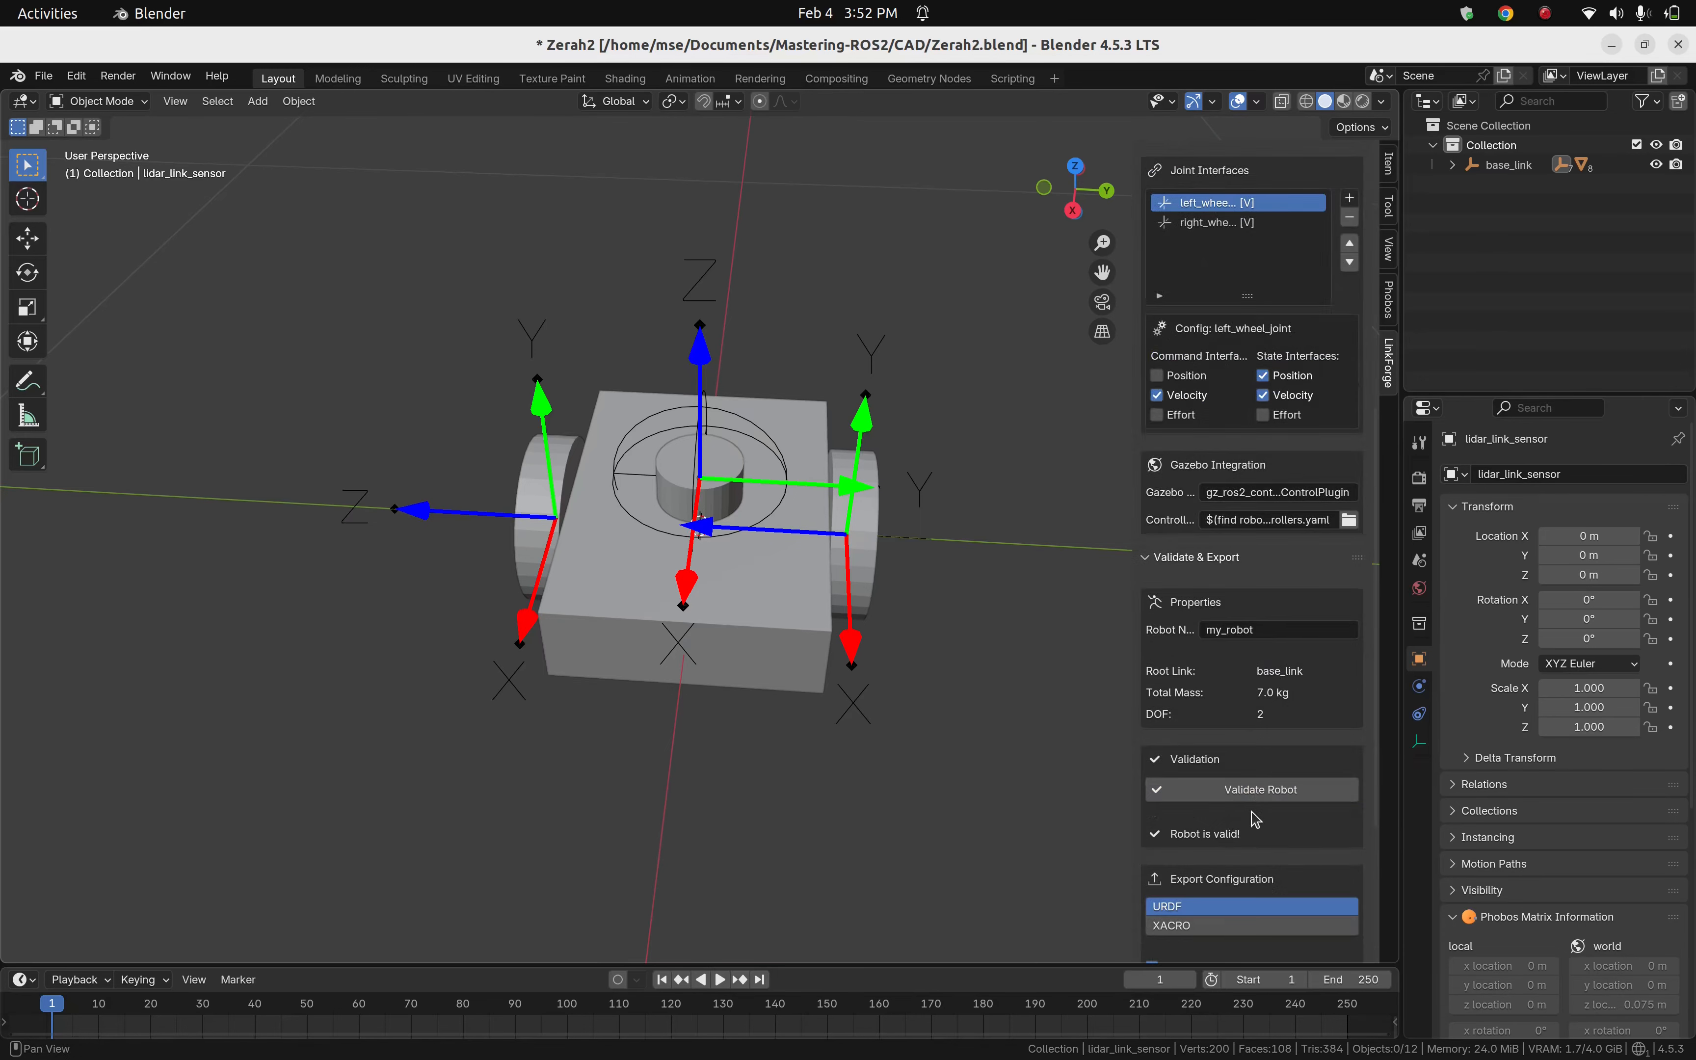
pyautogui.scroll(-7, 1241, 814)
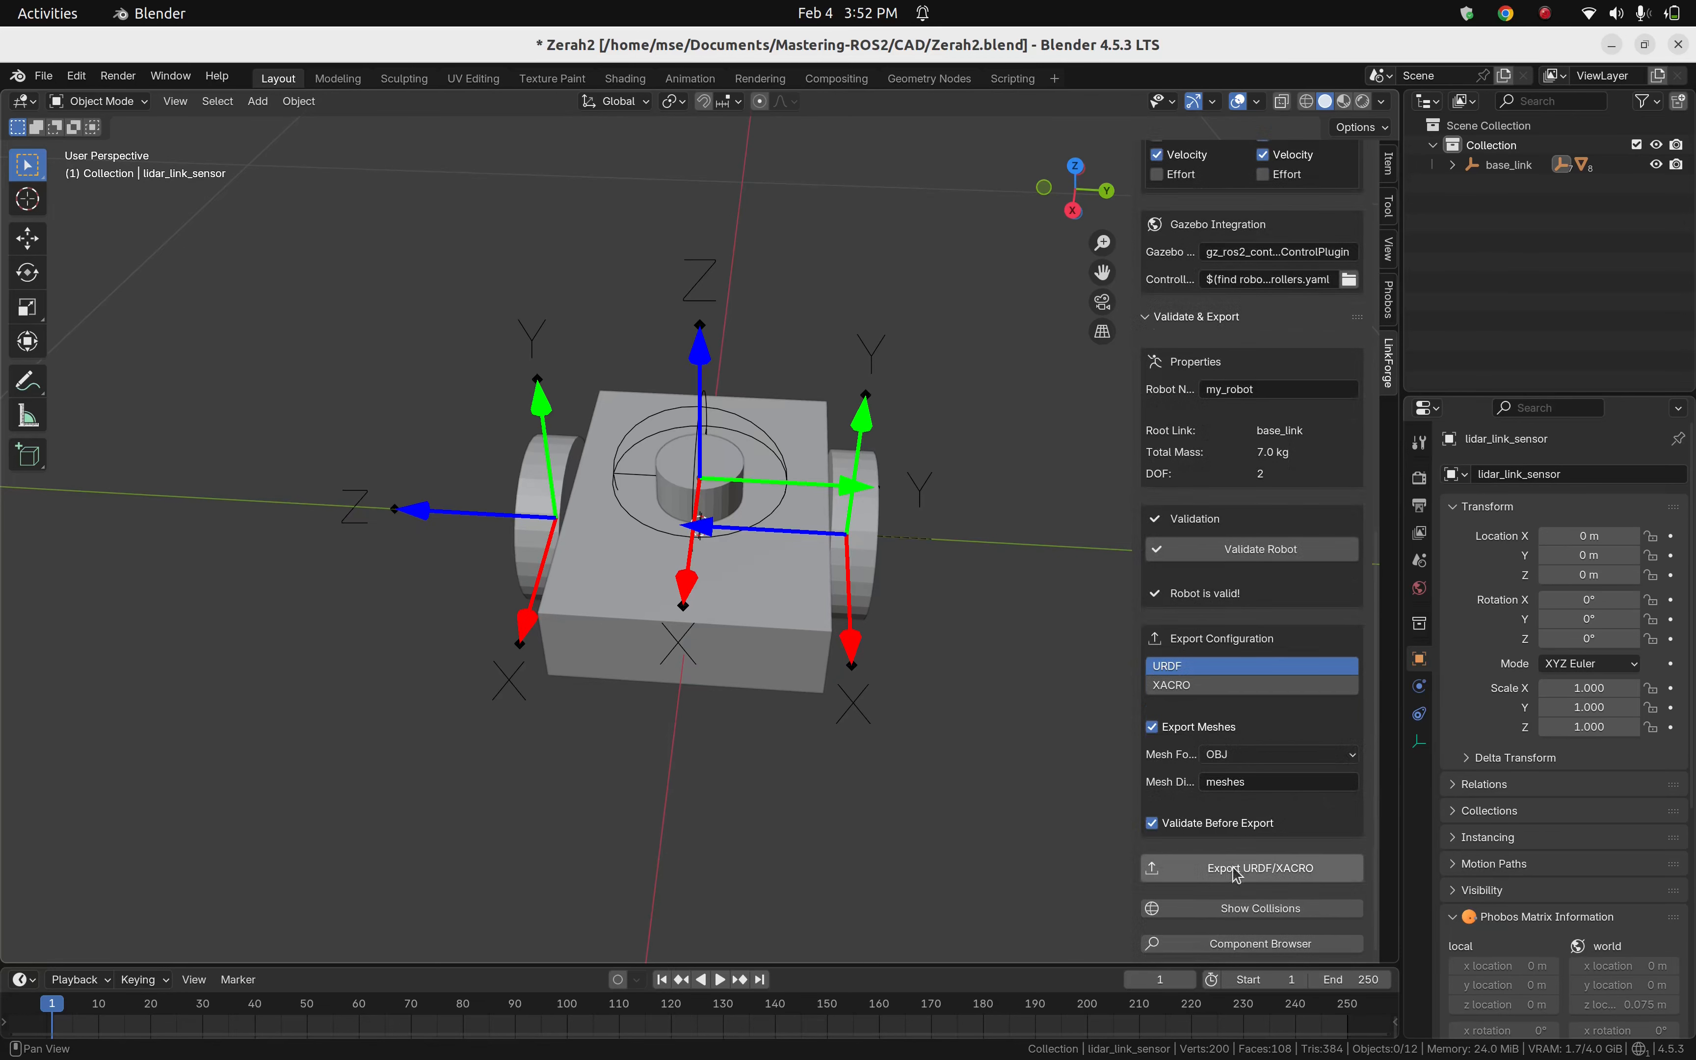
pyautogui.click(1303, 755)
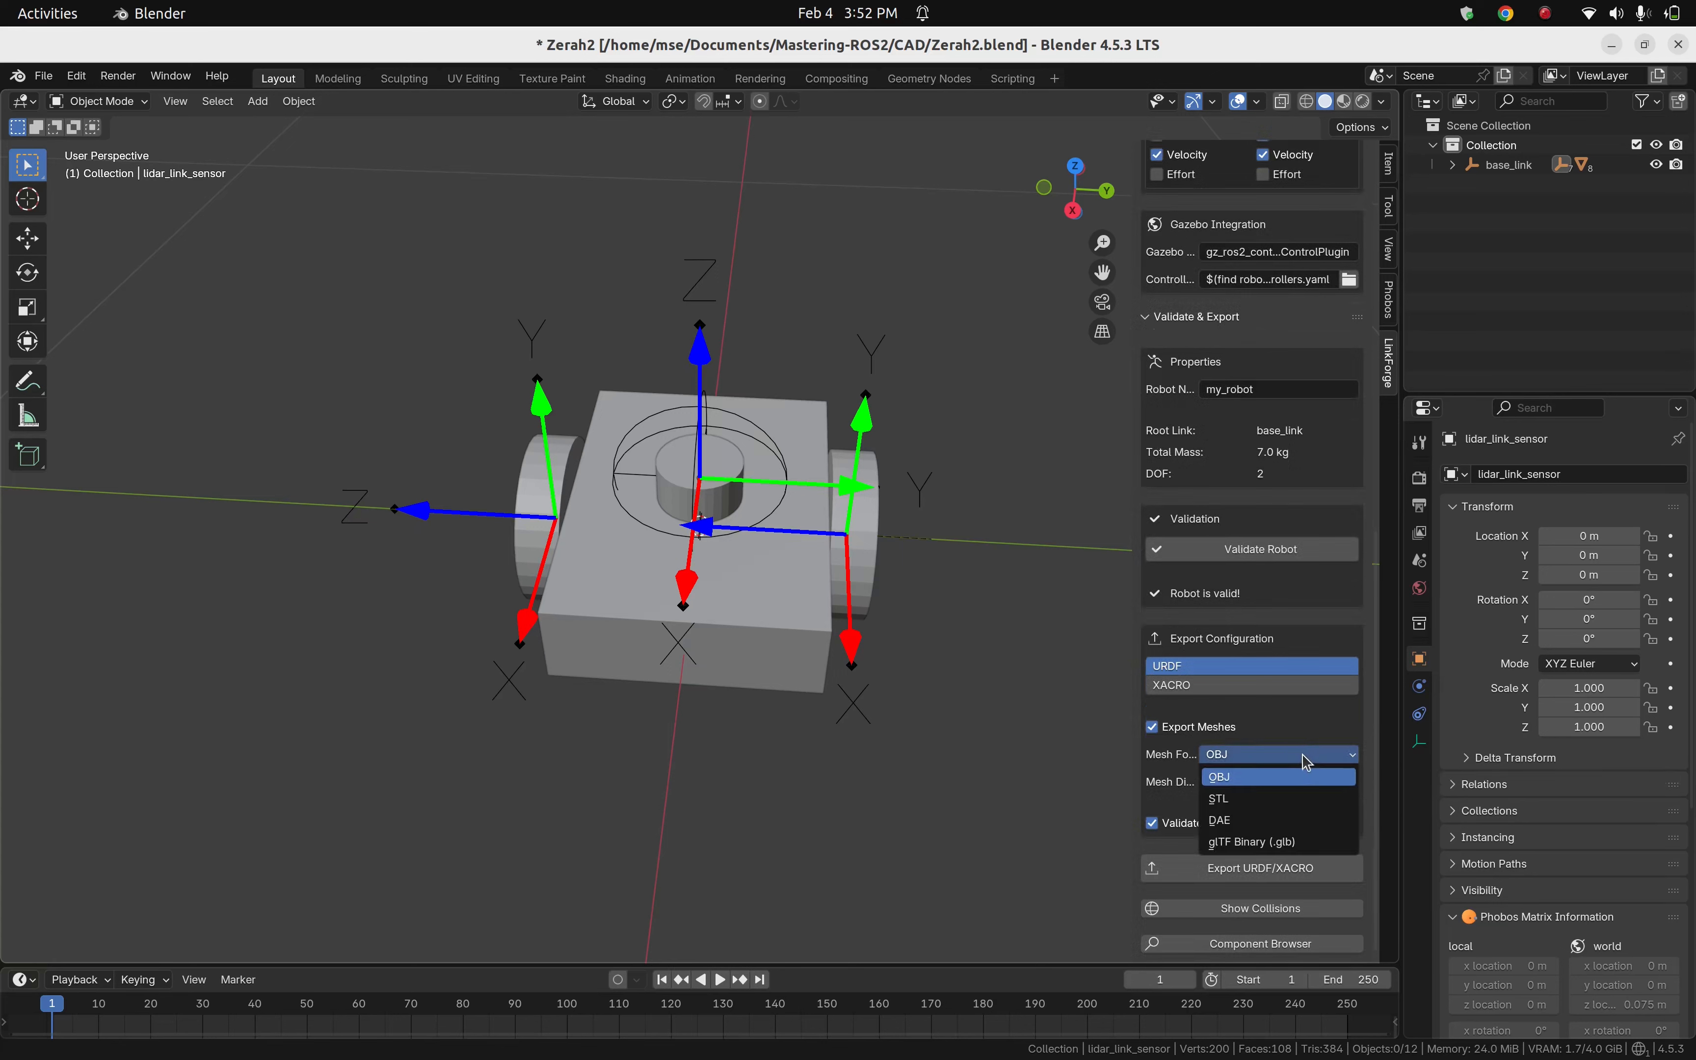
pyautogui.click(1263, 800)
pyautogui.click(1260, 755)
pyautogui.click(1262, 777)
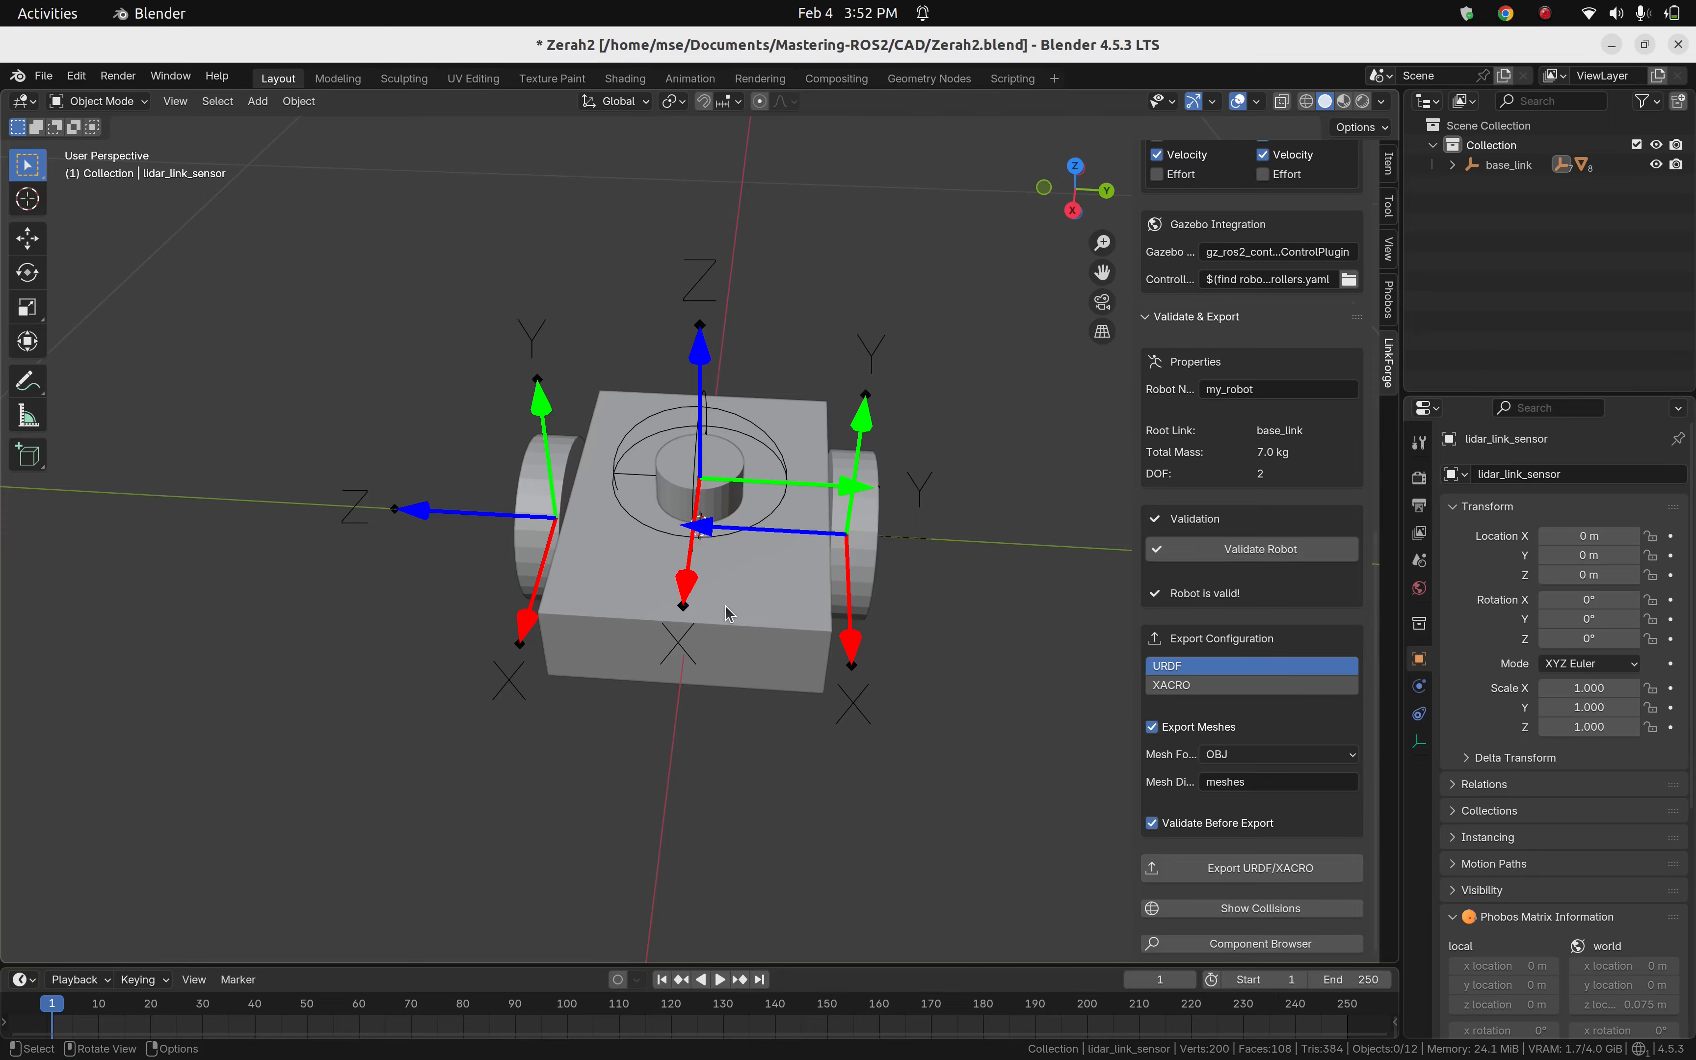
# Export the robot as Zerah2.urdf to the CAD folder and review the file's control and sensor sections in Text Editor.
pyautogui.click(1278, 871)
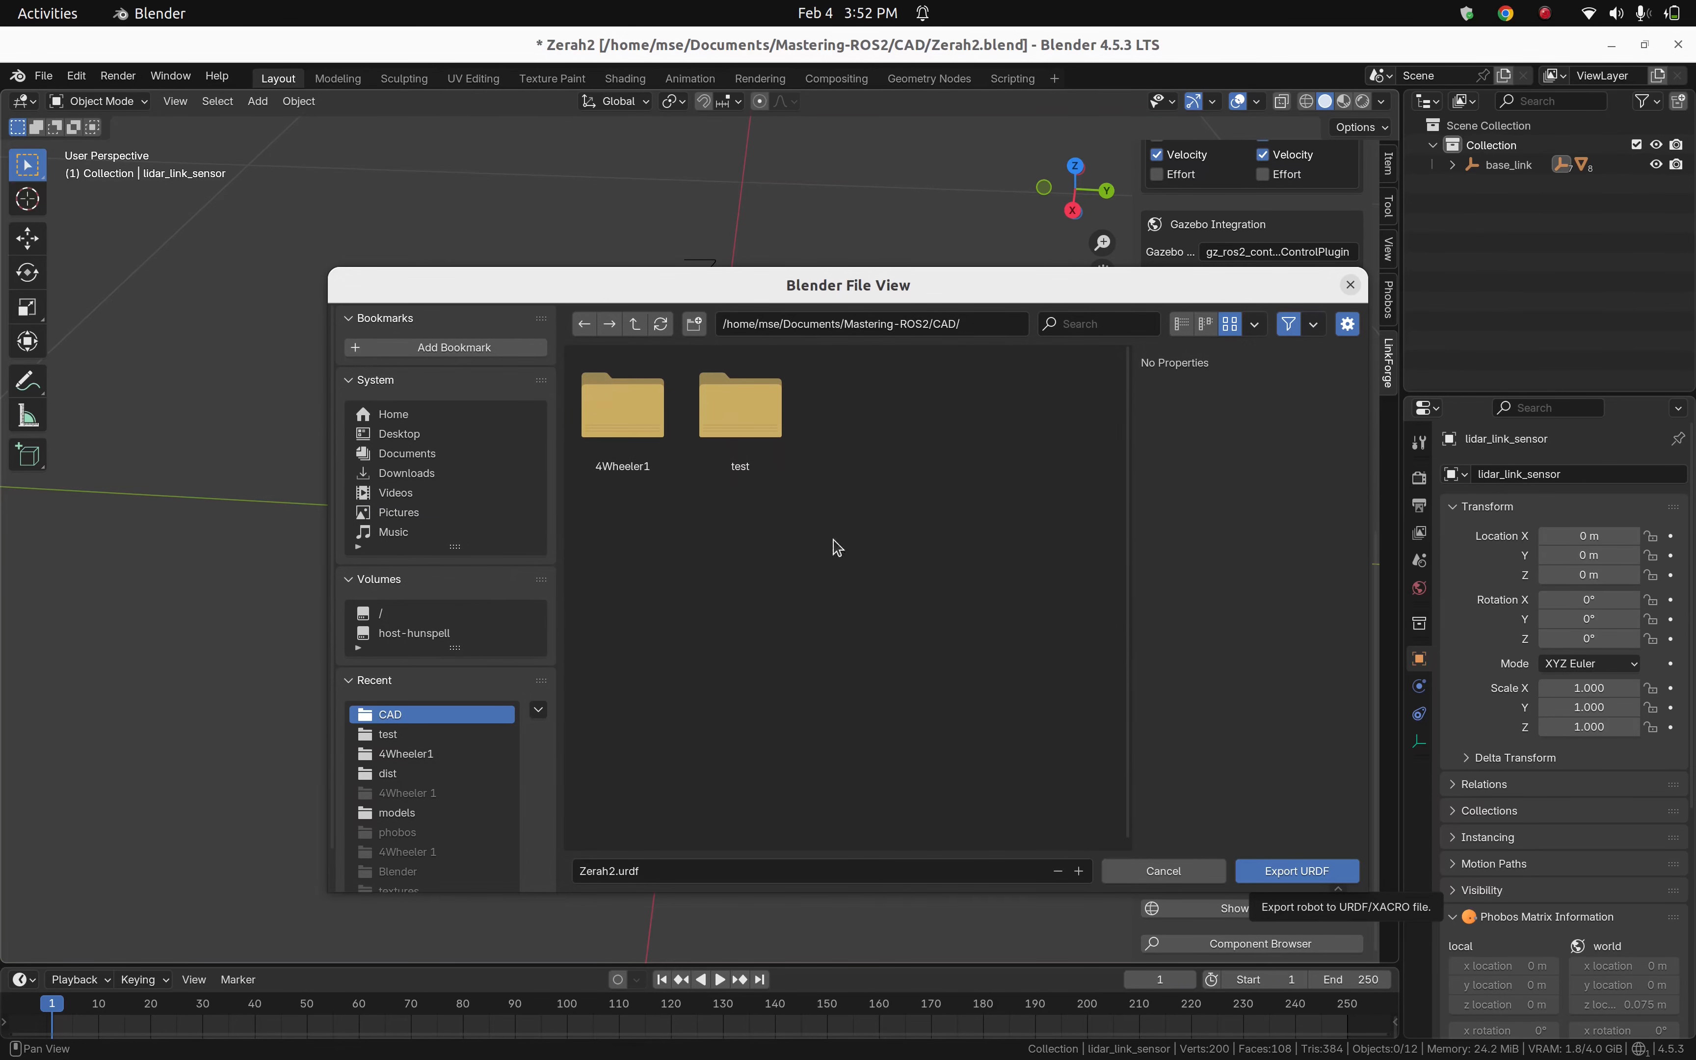
pyautogui.click(1304, 870)
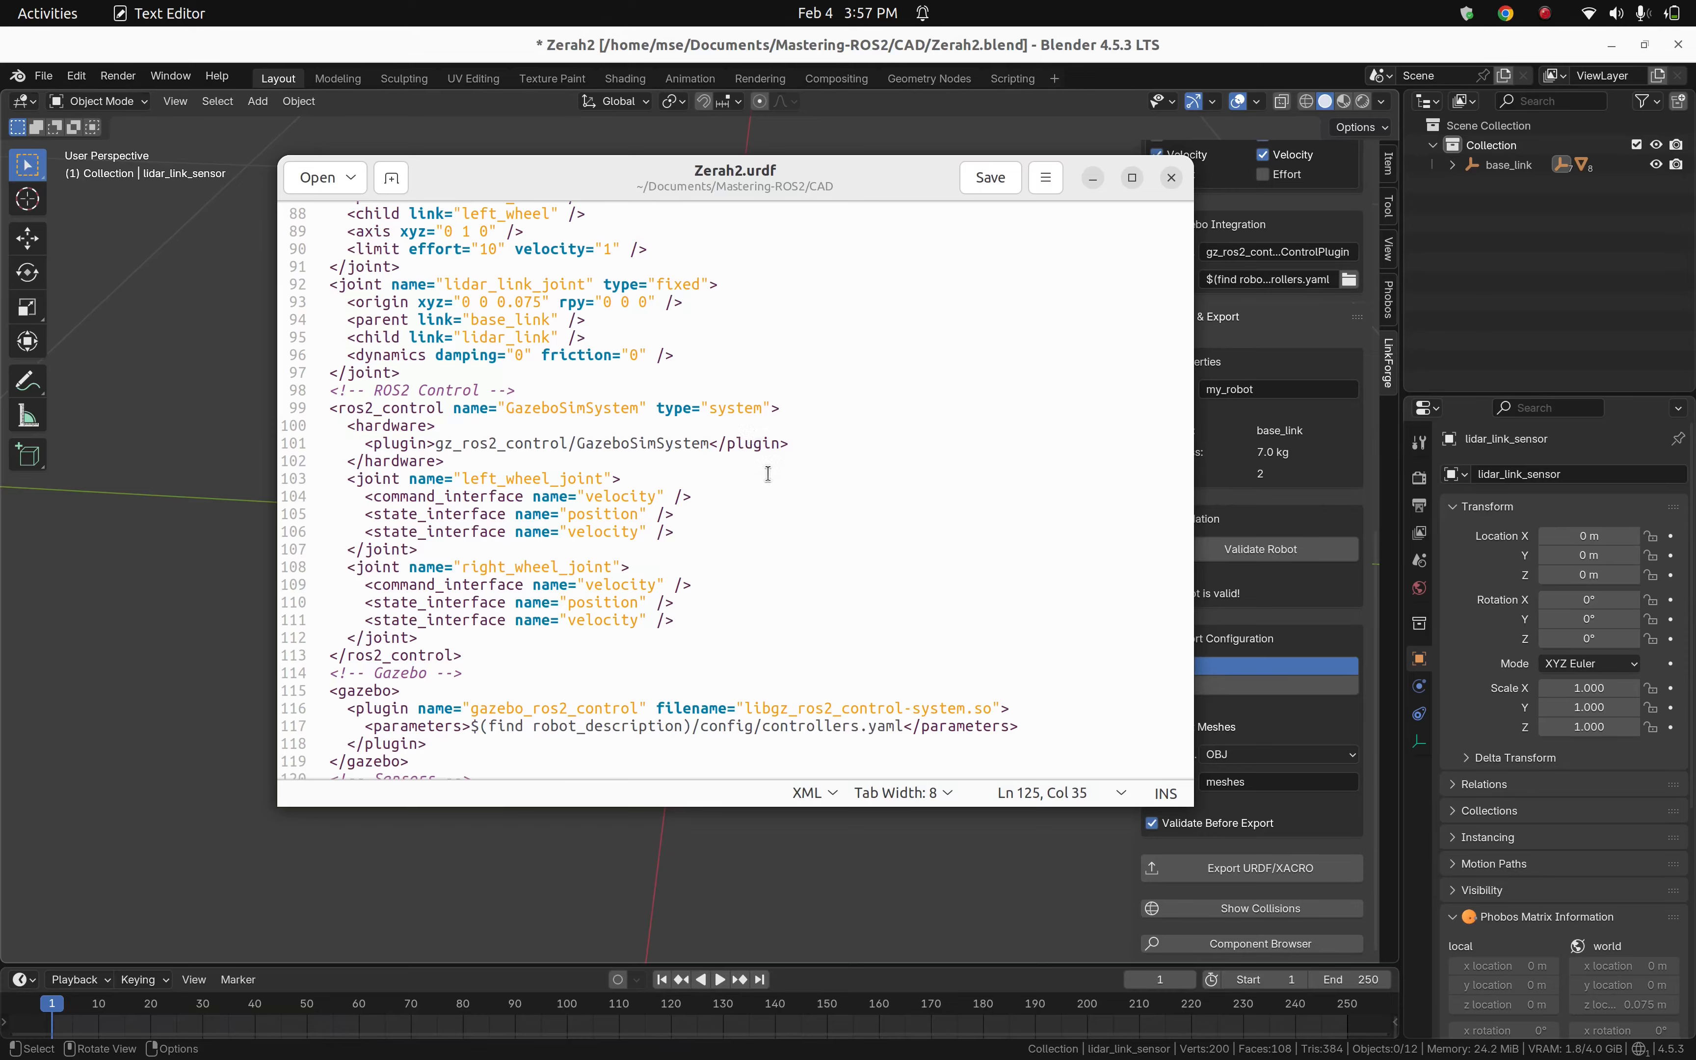
pyautogui.scroll(-2, 761, 483)
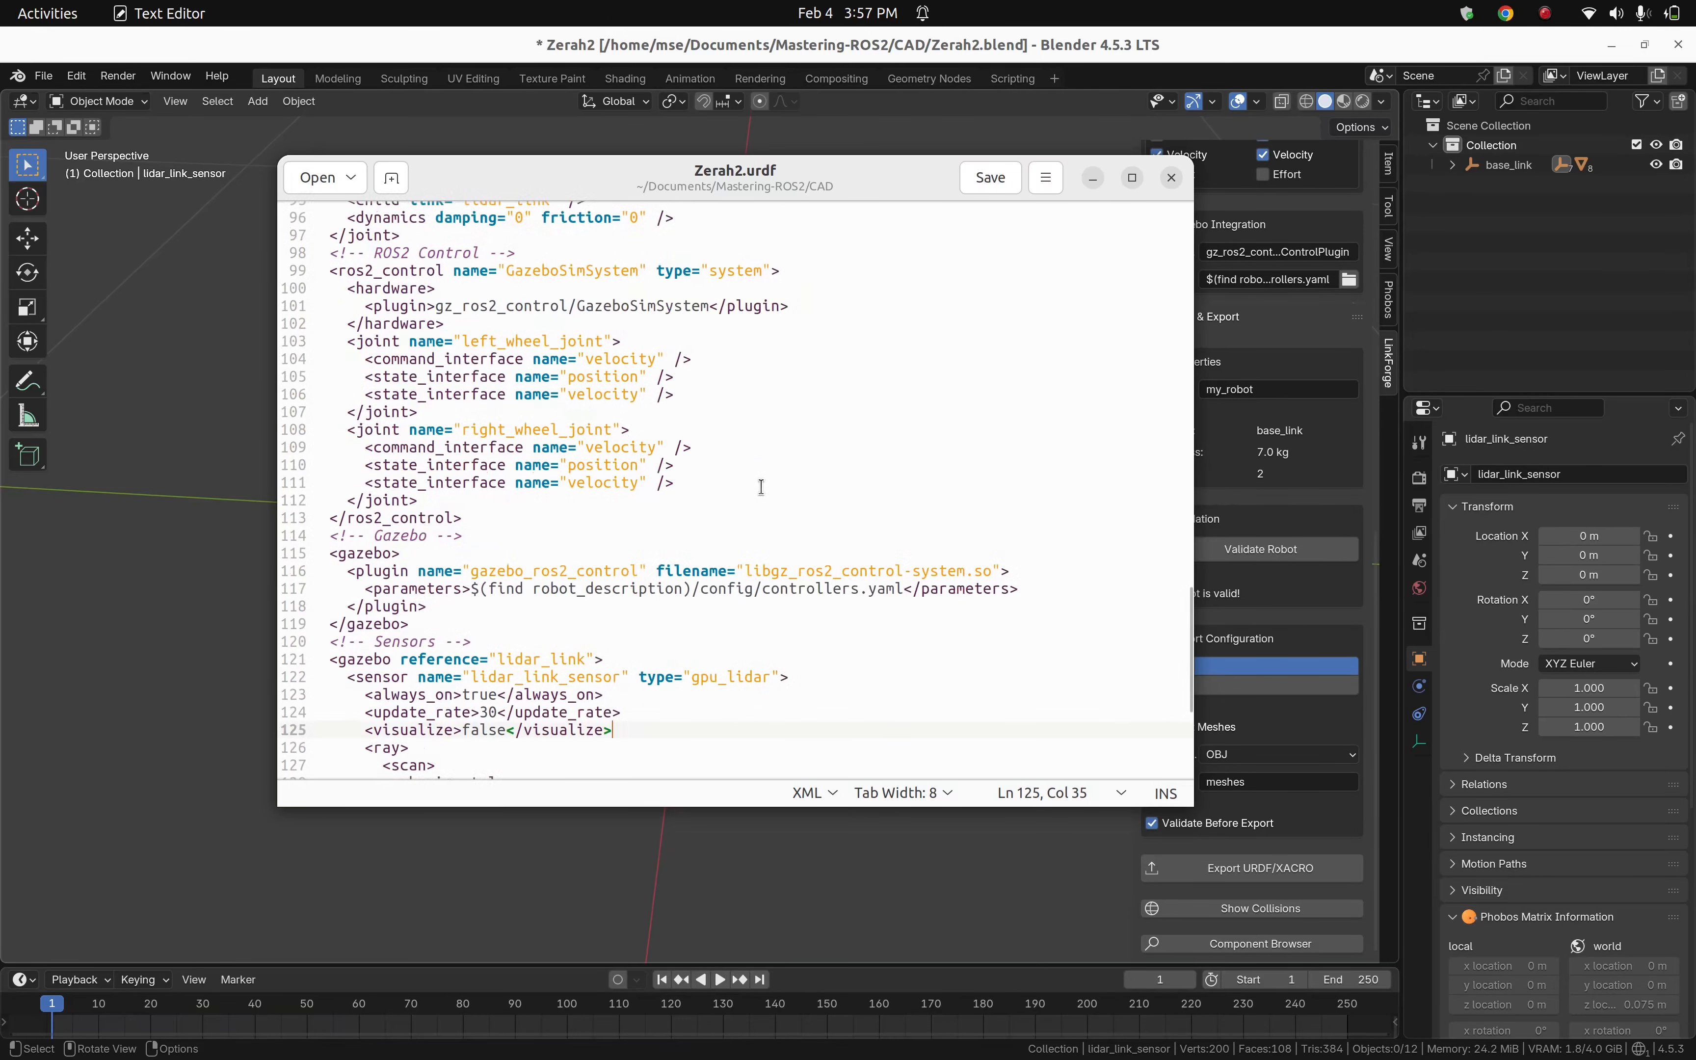